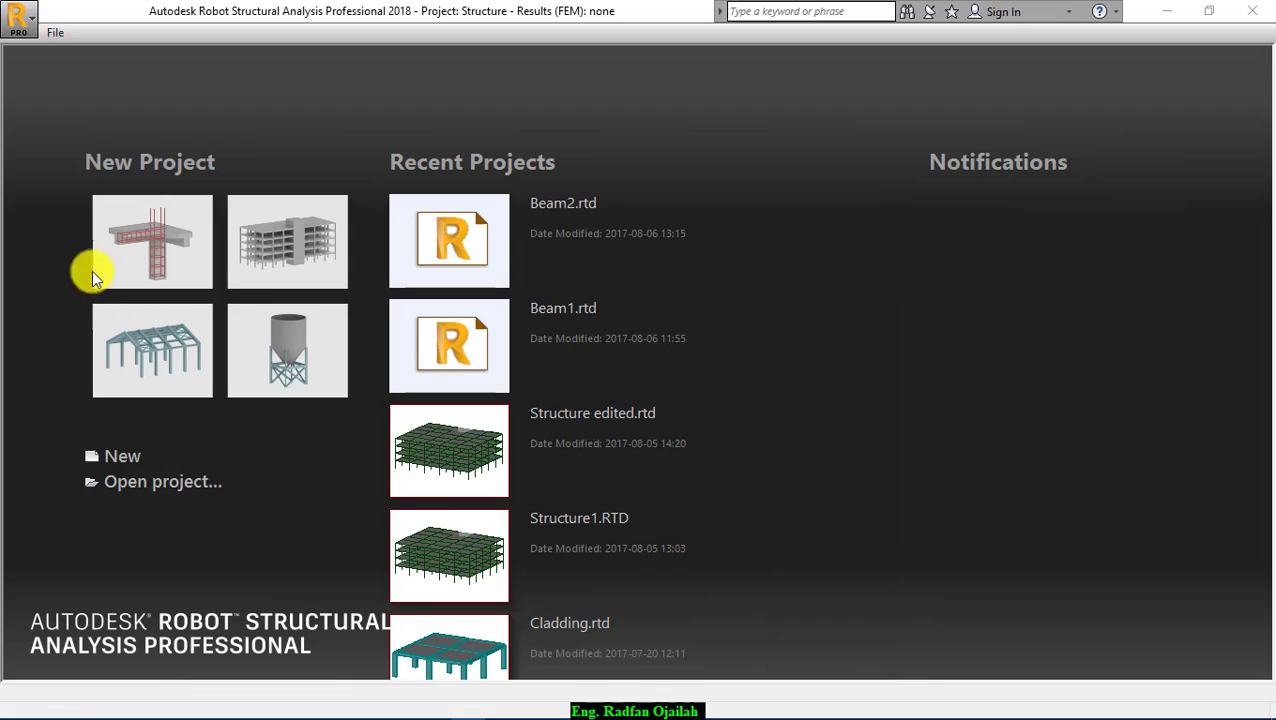
- Create a new project for reinforced concrete component design and add a new column element to it
left_click(120, 458)
left_click(447, 560)
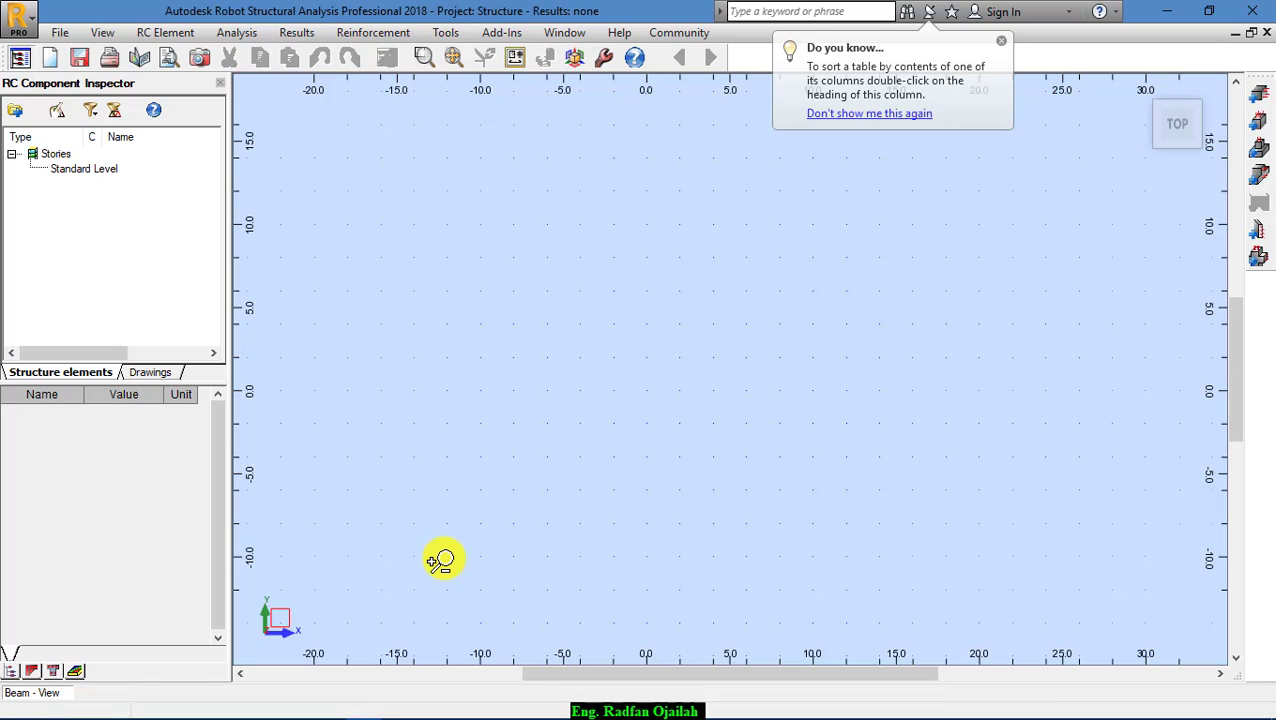
left_click(178, 34)
mouse_move(302, 58)
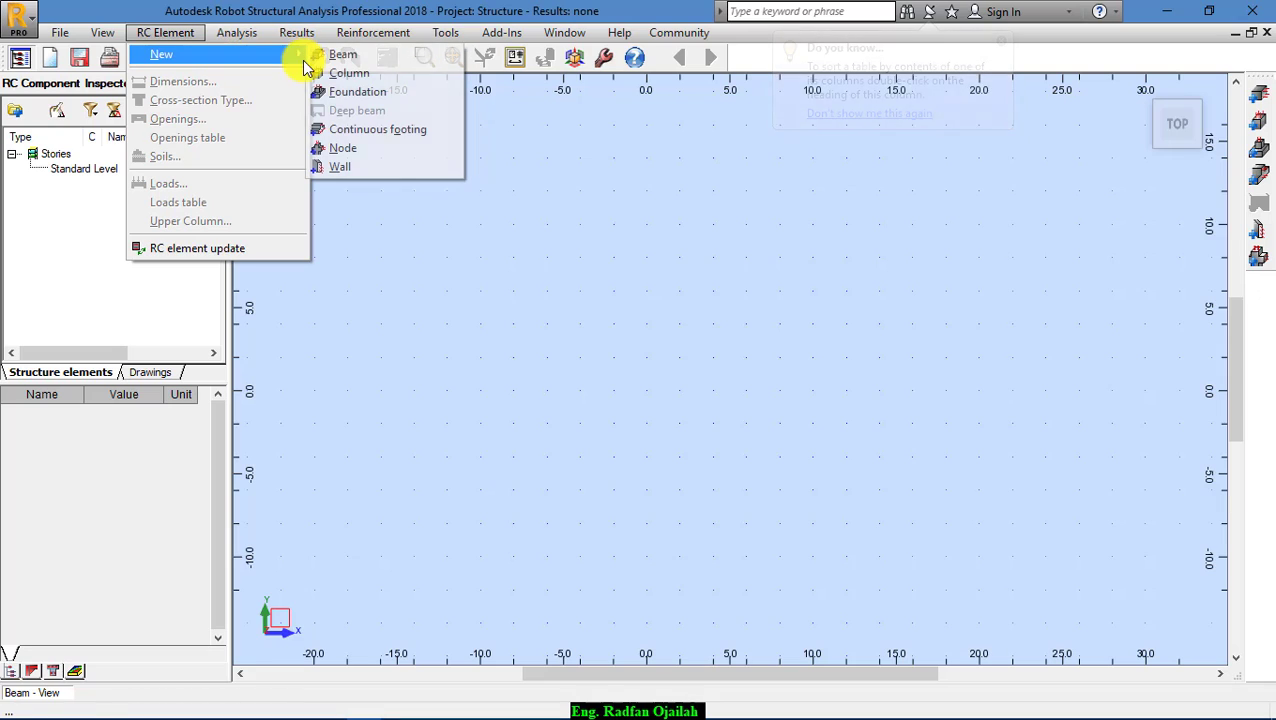
left_click(346, 74)
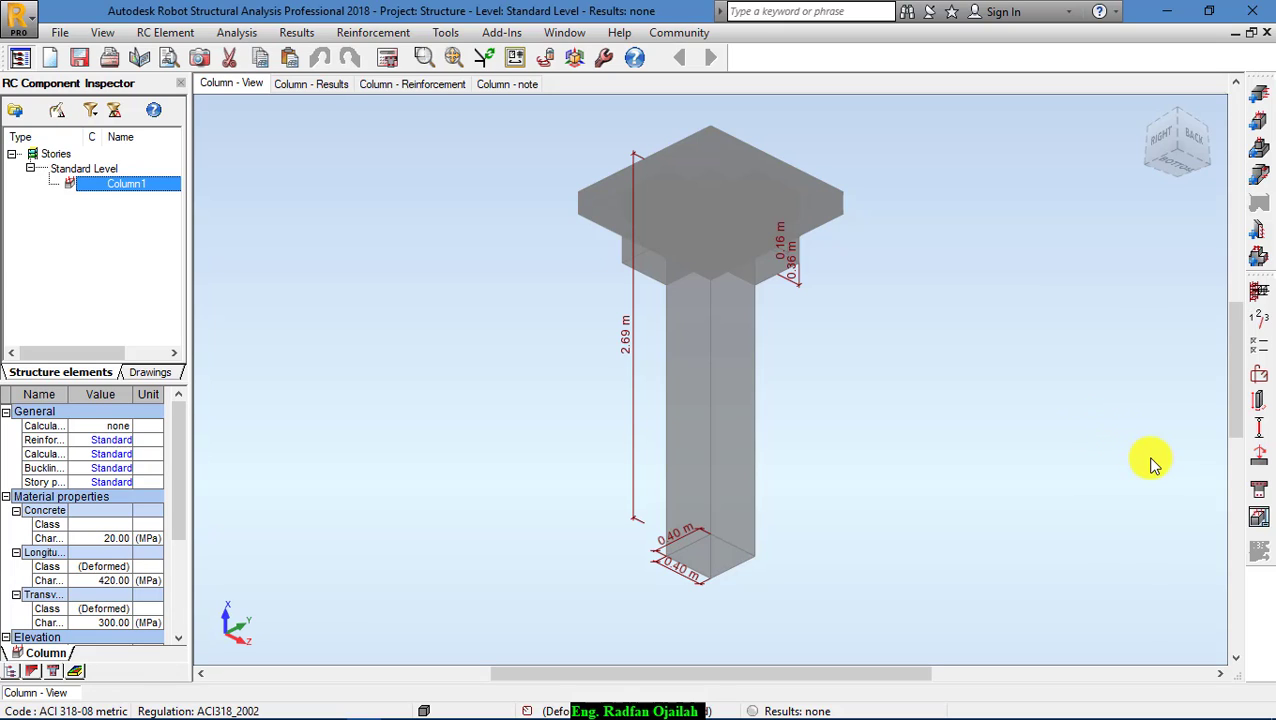
- In the column's geometry settings, enter 0.25 for section width b and 50 cm for section depth h
left_click(1259, 402)
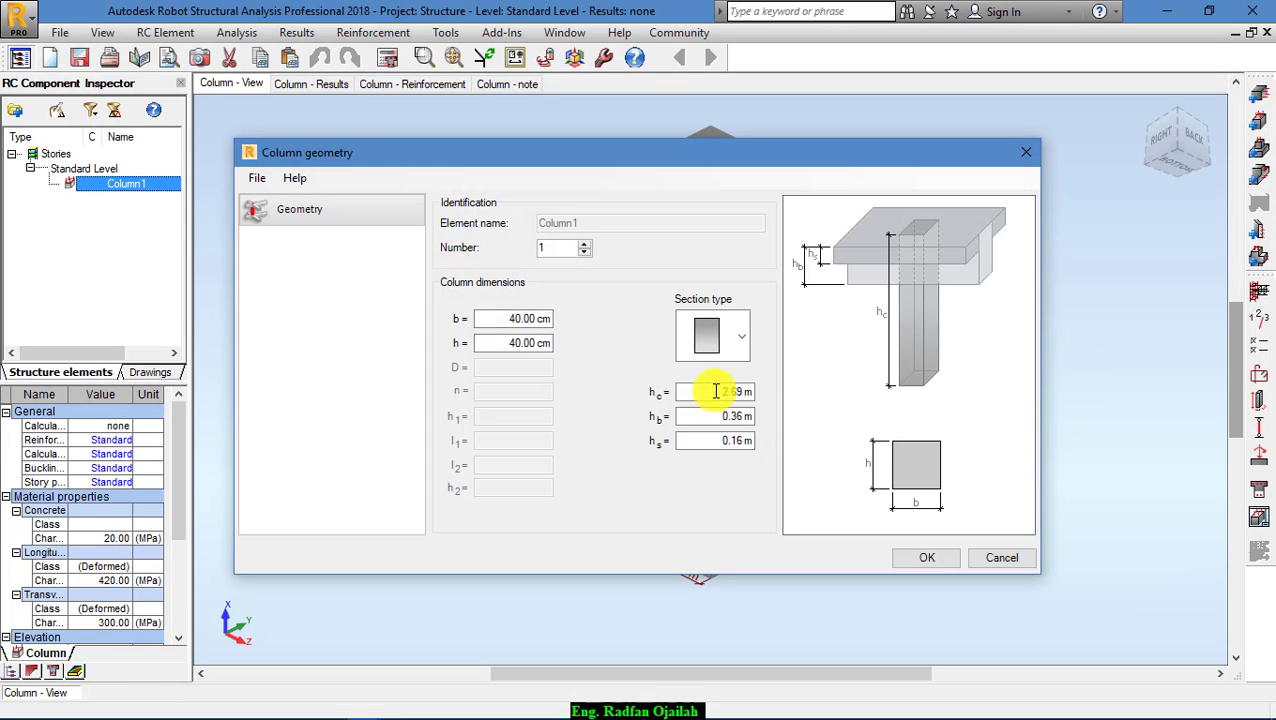
double_click(495, 318)
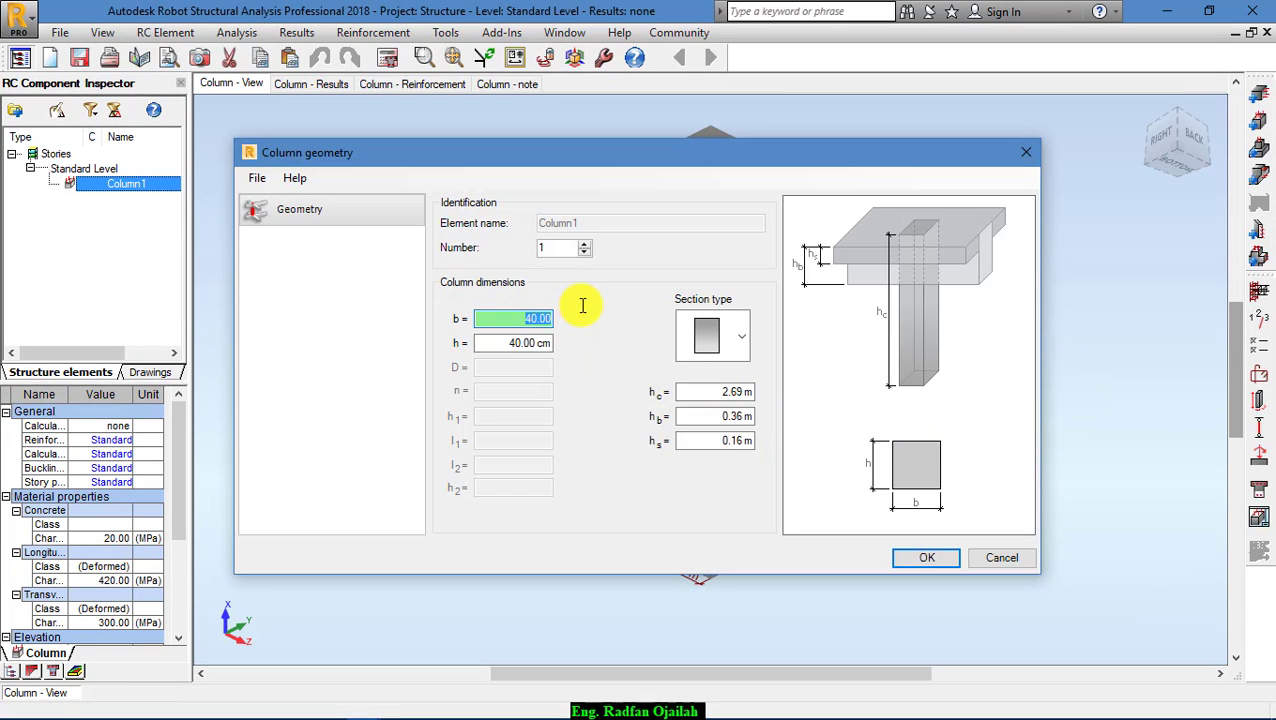
key("BackSpace")
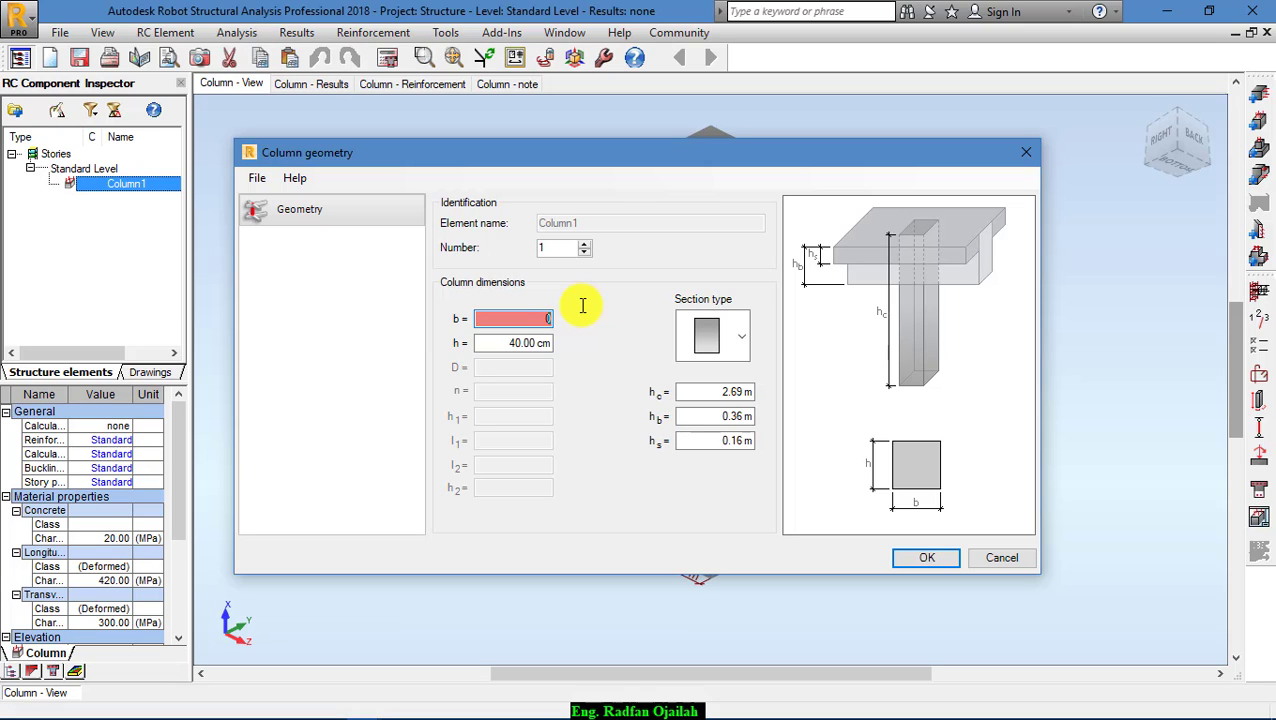
type("0.25")
double_click(493, 342)
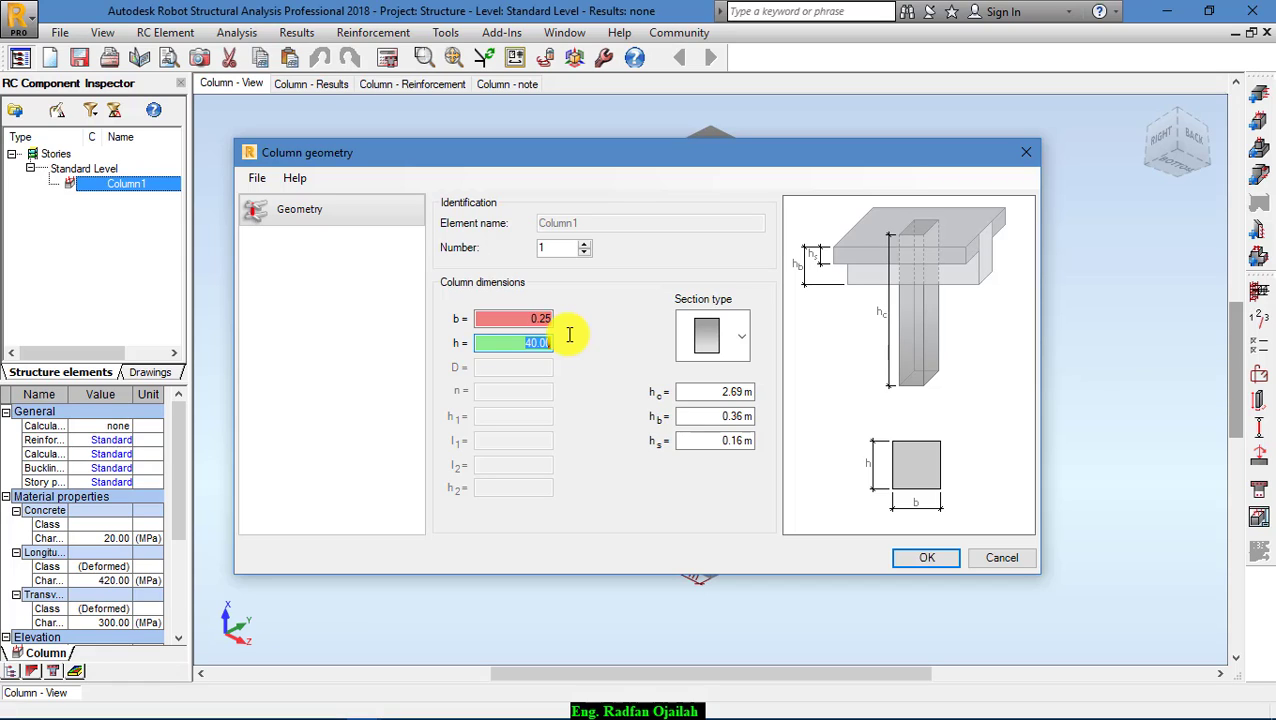
type("50")
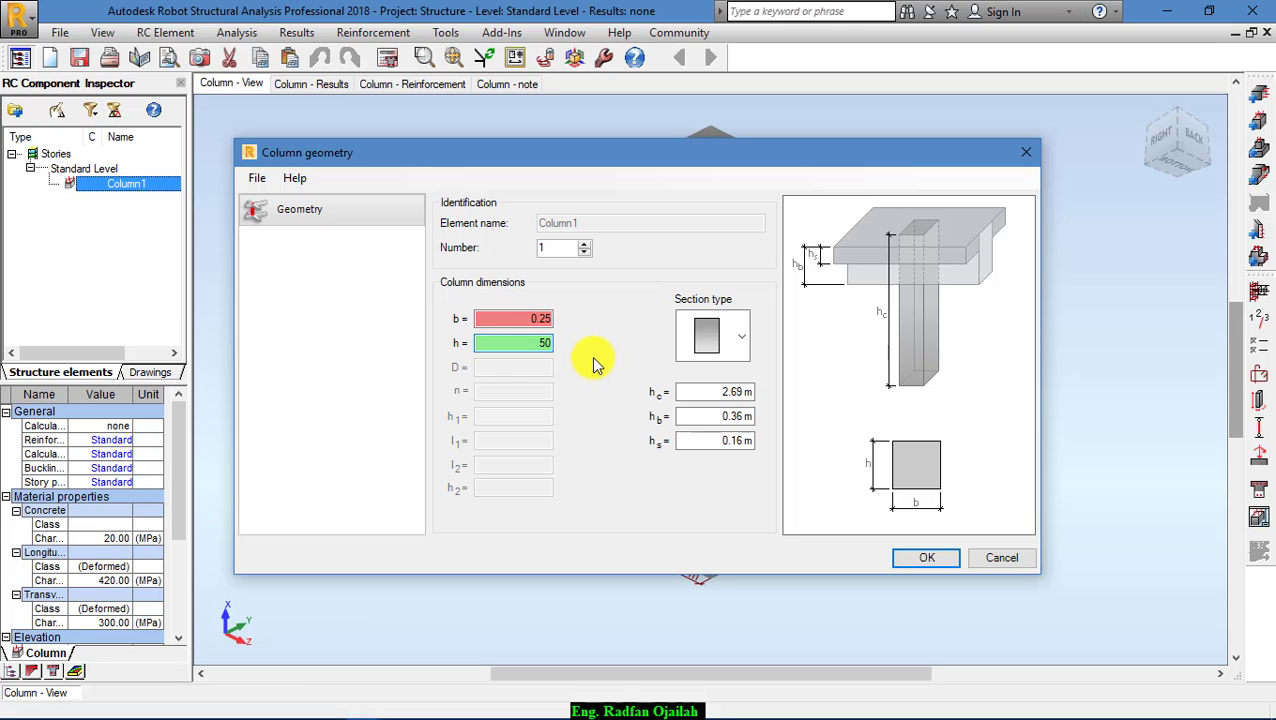
- Set the column height hc to 3.00 m, the beam depth hb to 0.50 m and the slab thickness hs to 0.15 m
double_click(684, 393)
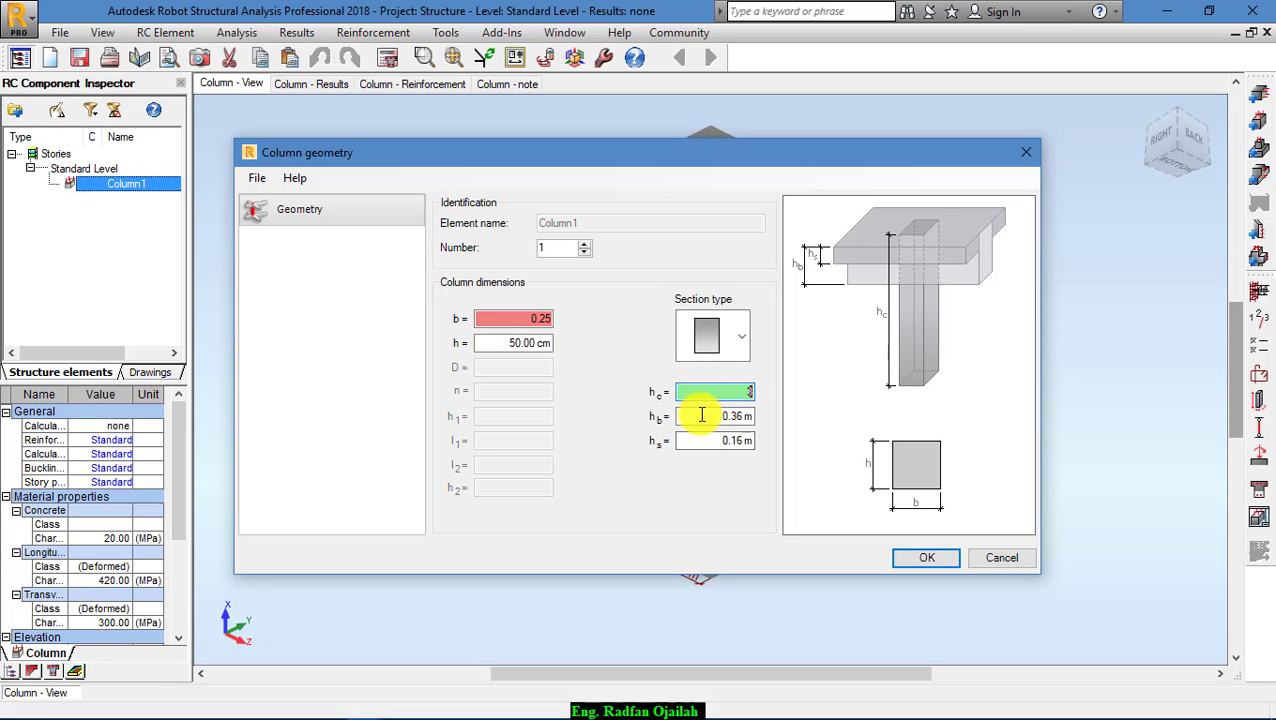
double_click(700, 417)
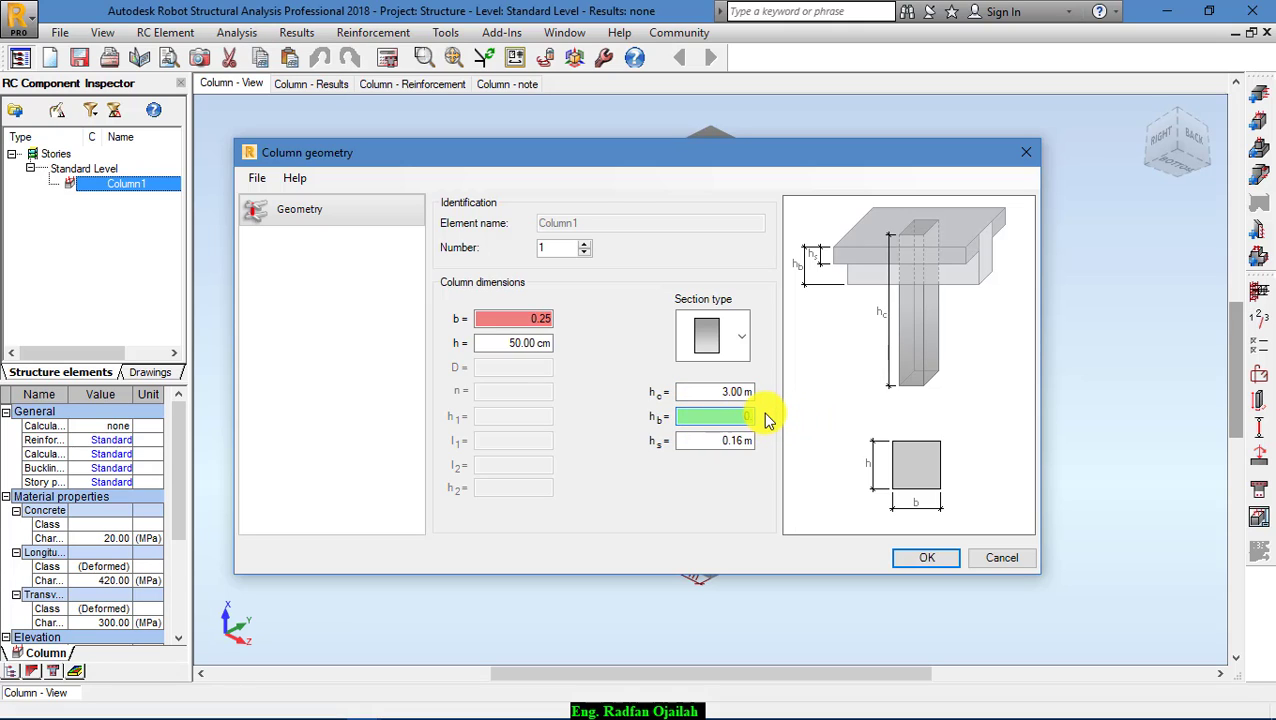
type("0.5")
double_click(728, 440)
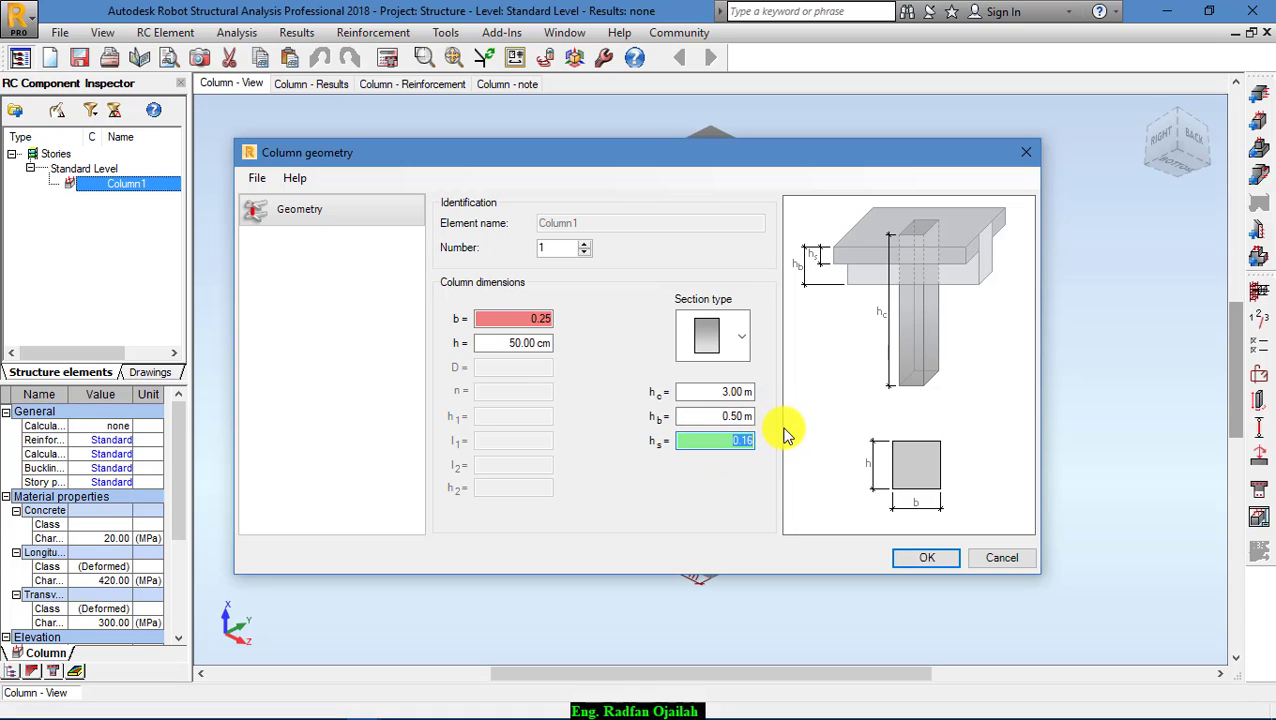
type("0.15")
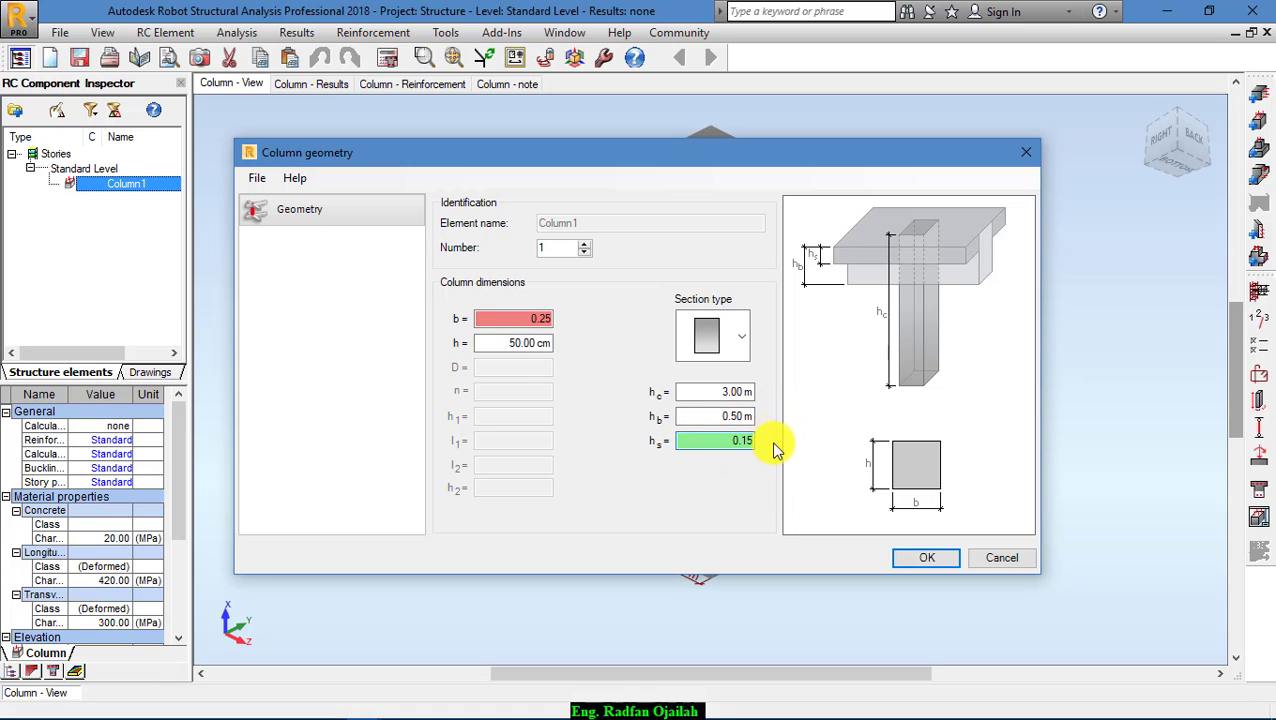
- Set the column section width b to 25 cm and apply the column geometry
left_click(910, 560)
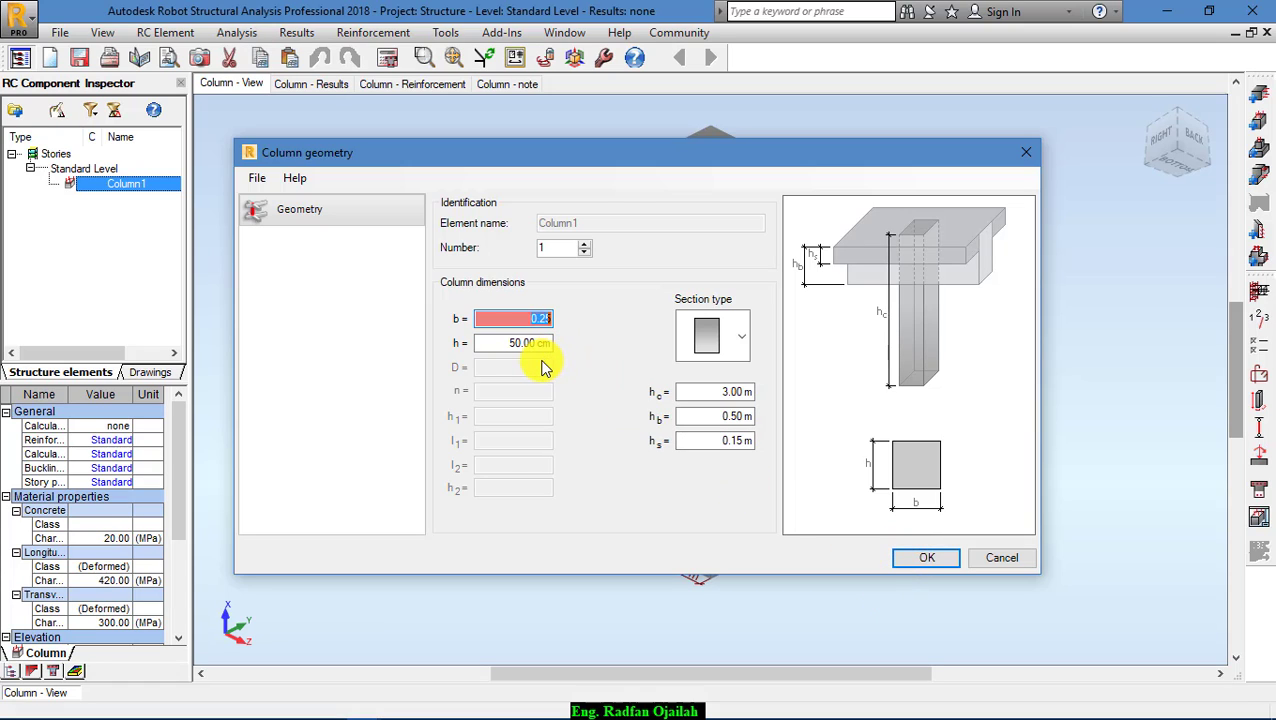
type("25")
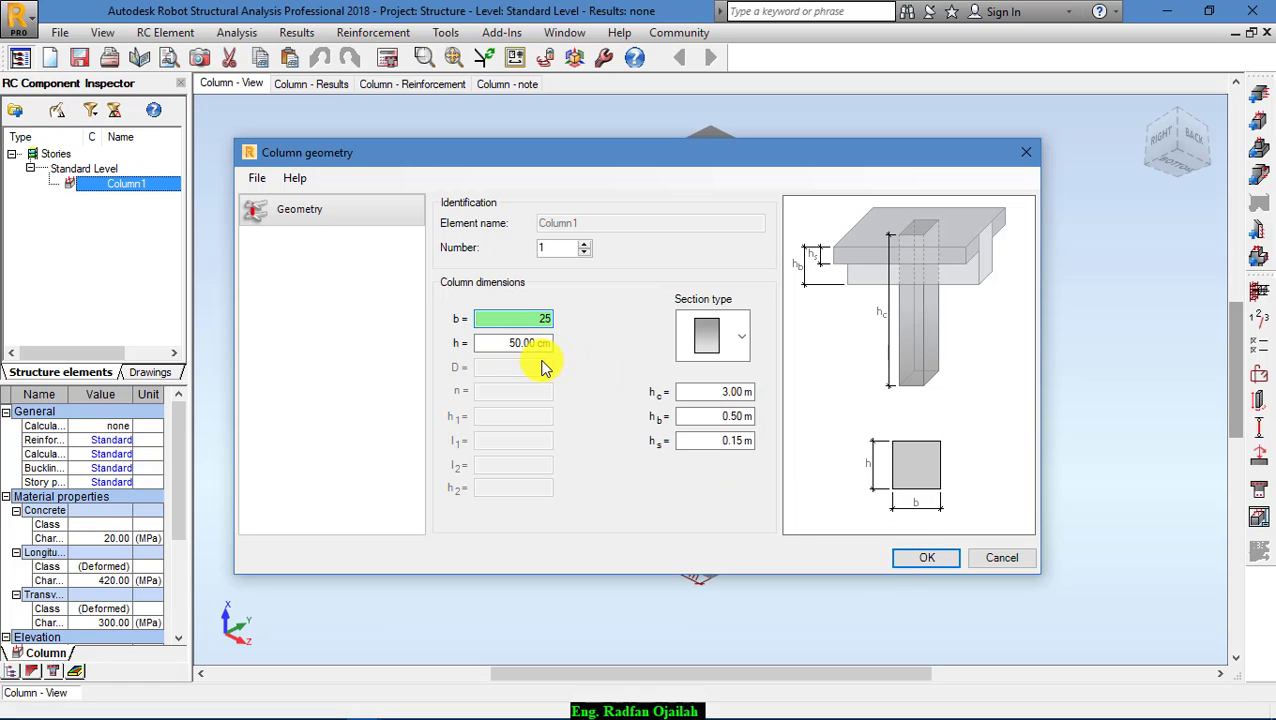
left_click(530, 340)
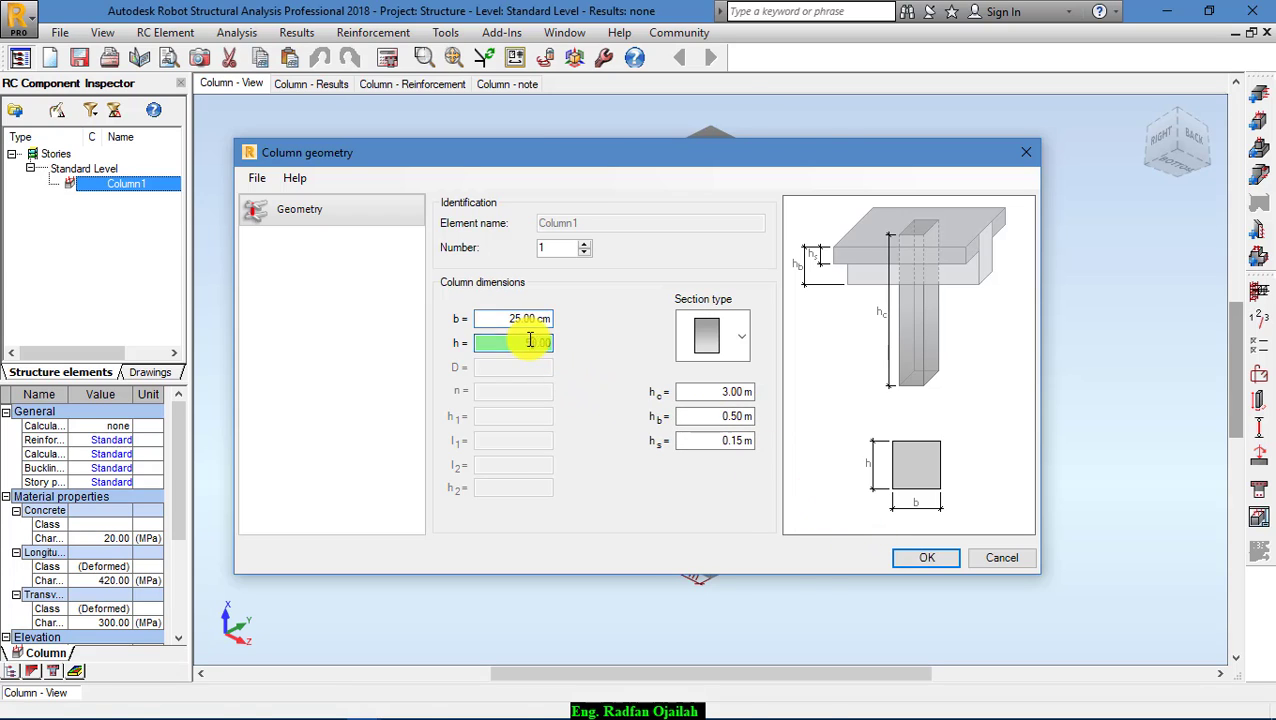
key("Return")
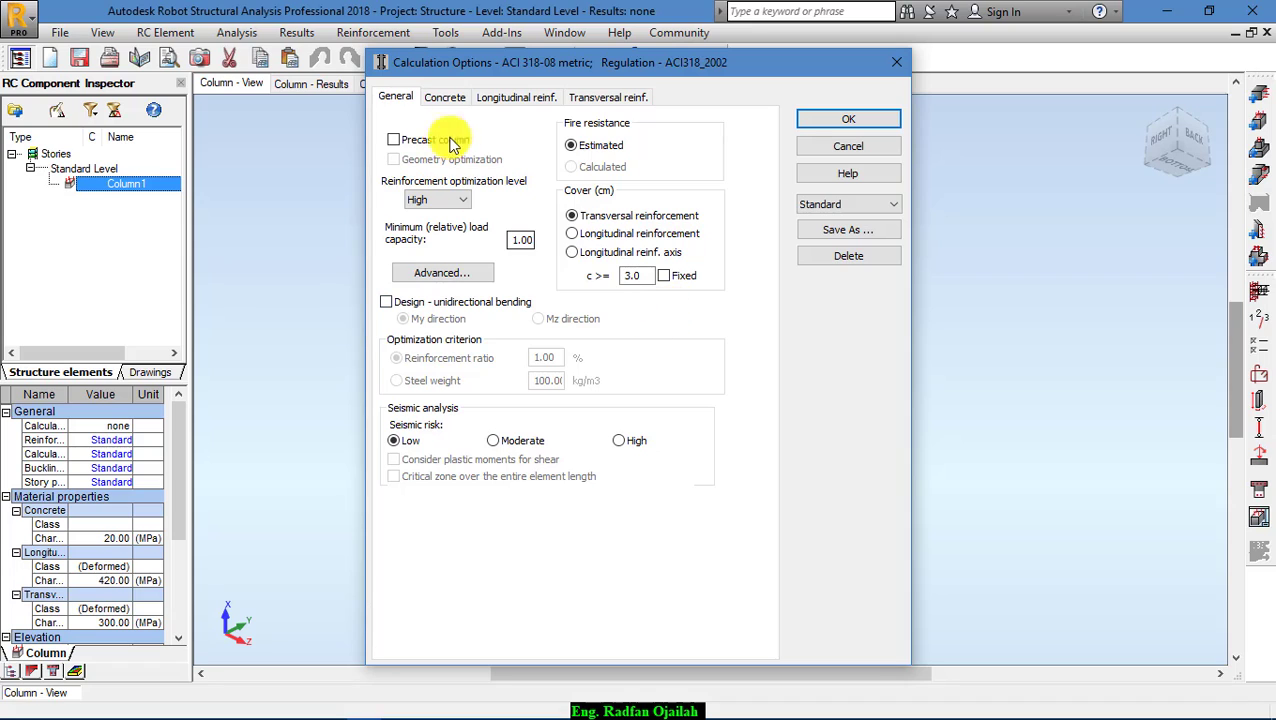
- Choose CONCR25 as the concrete class in the column's calculation options
left_click(447, 100)
left_click(580, 158)
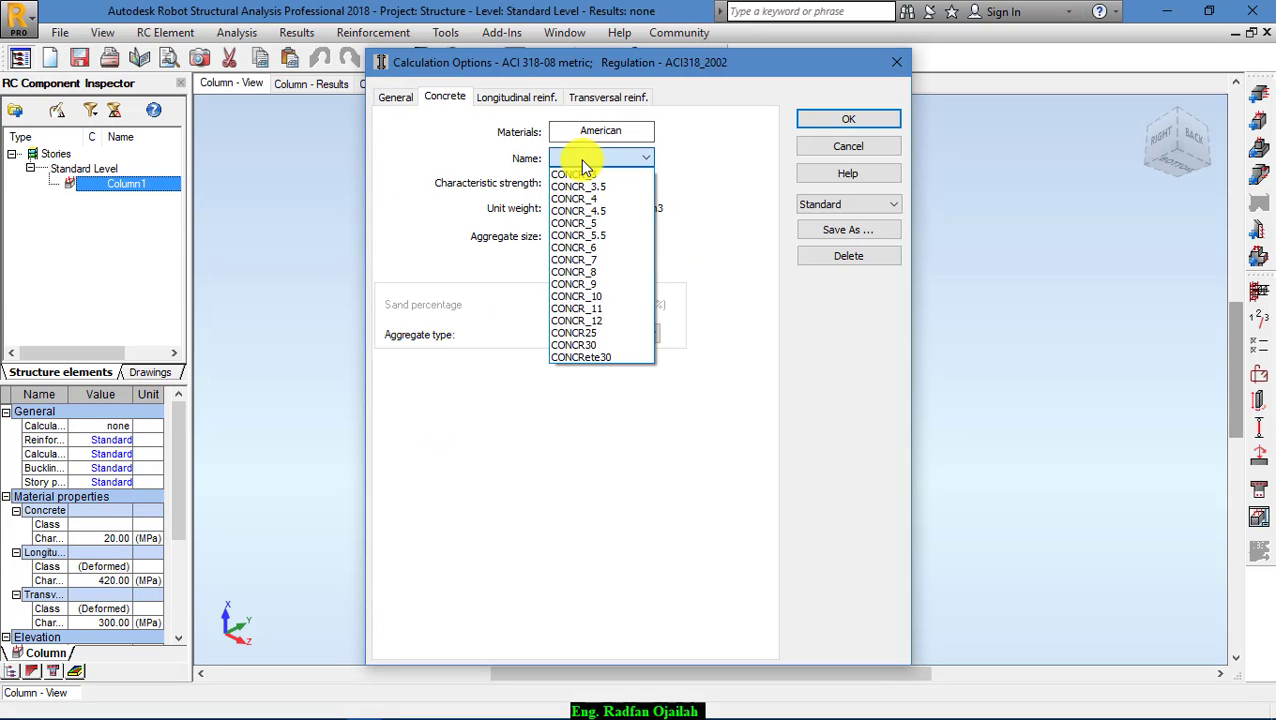
left_click(612, 332)
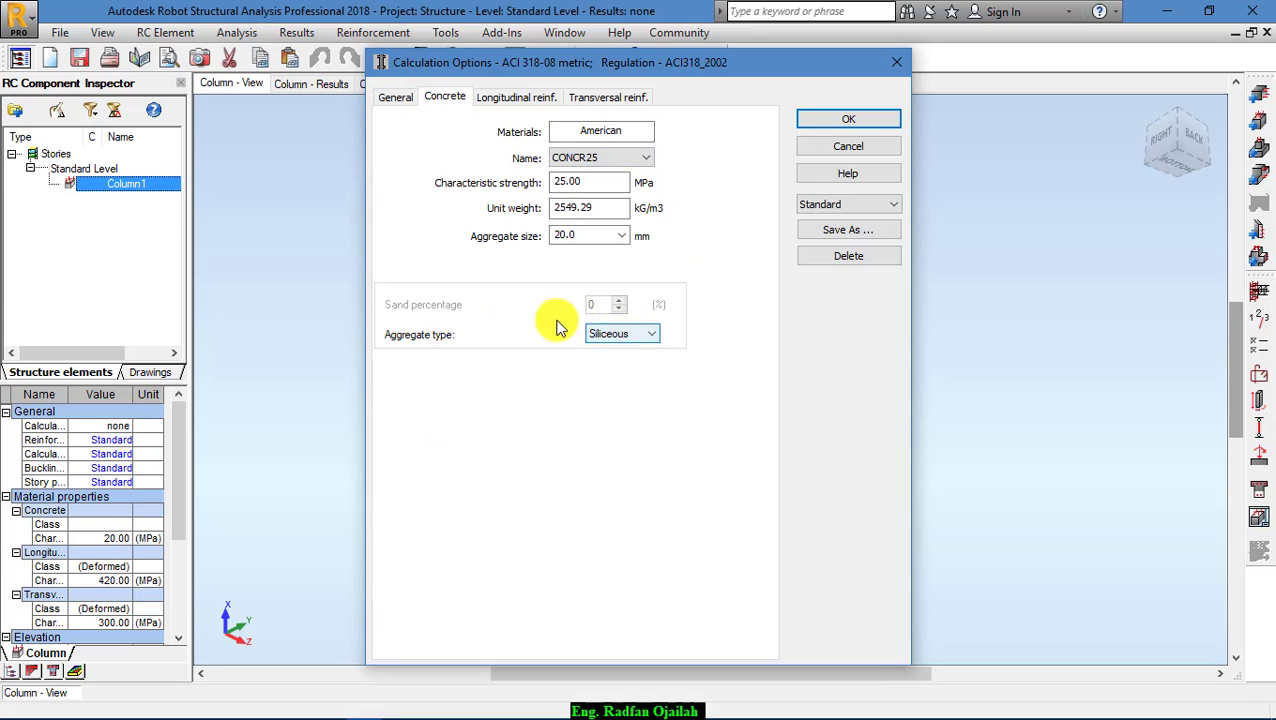
- Set the longitudinal reinforcement steel to grade R and allow only the 16, 18 and 20 mm bars
left_click(495, 102)
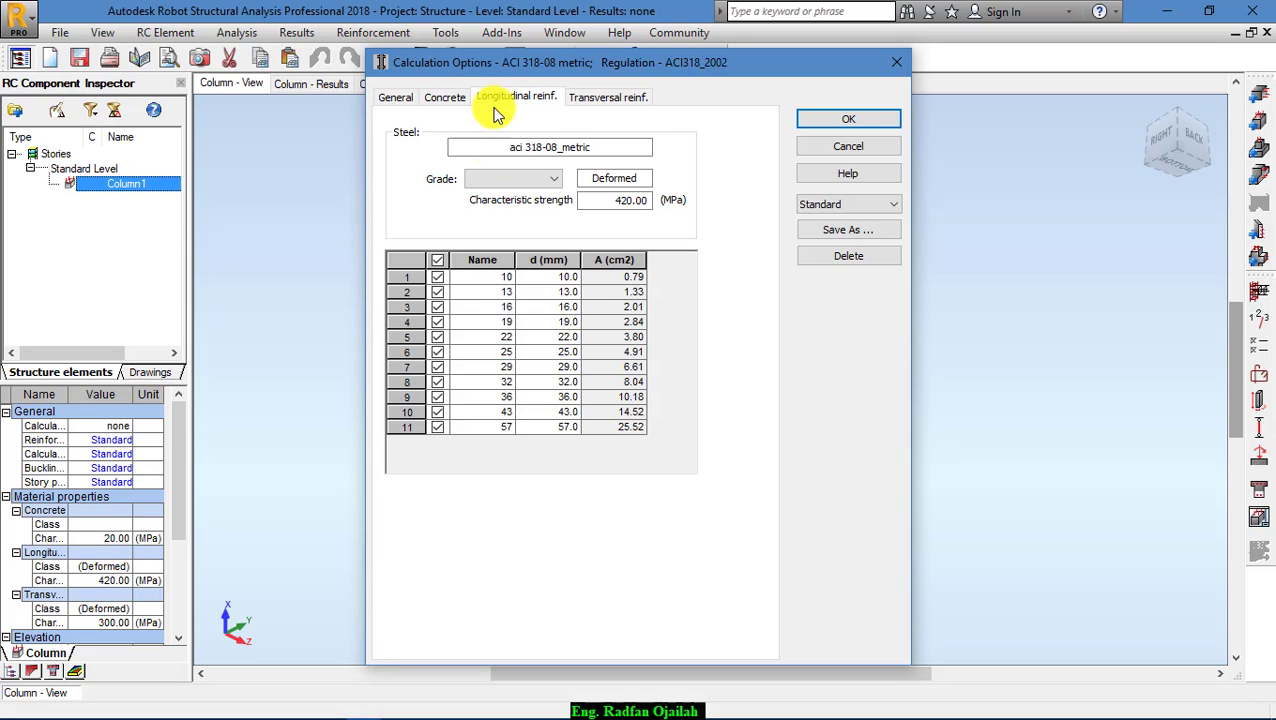
left_click(512, 179)
left_click(515, 192)
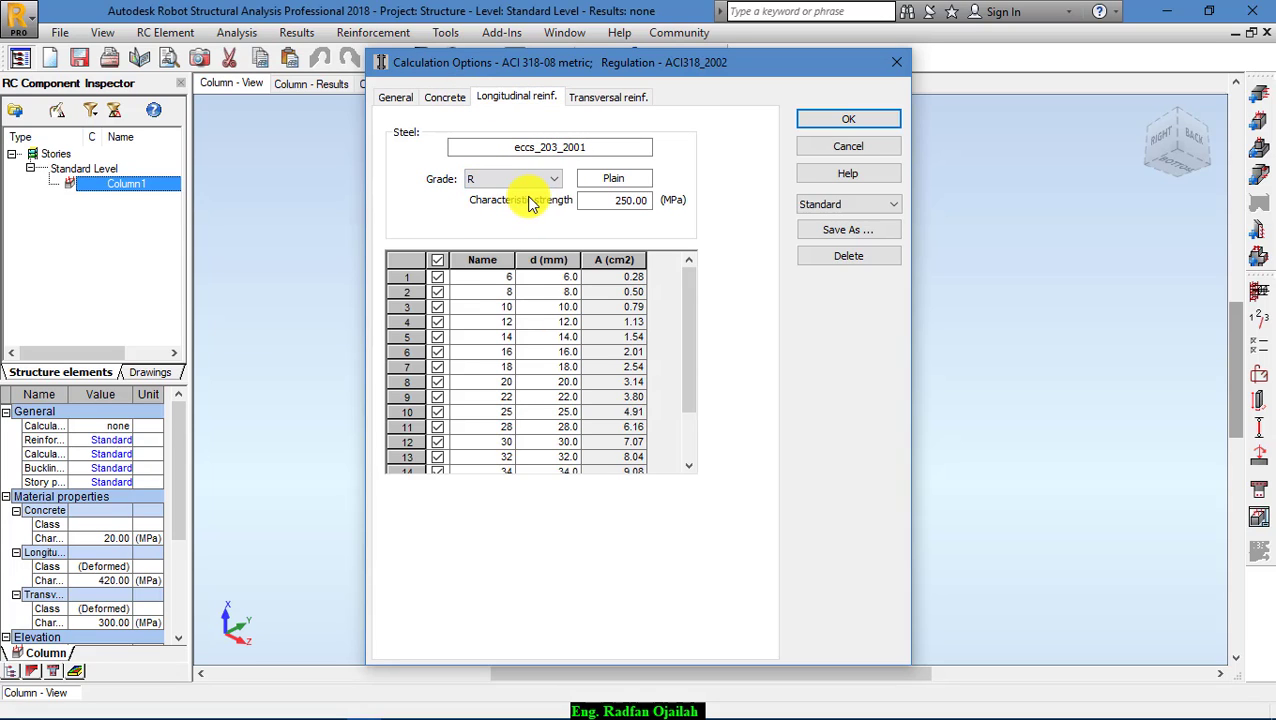
left_click(439, 260)
left_click(437, 384)
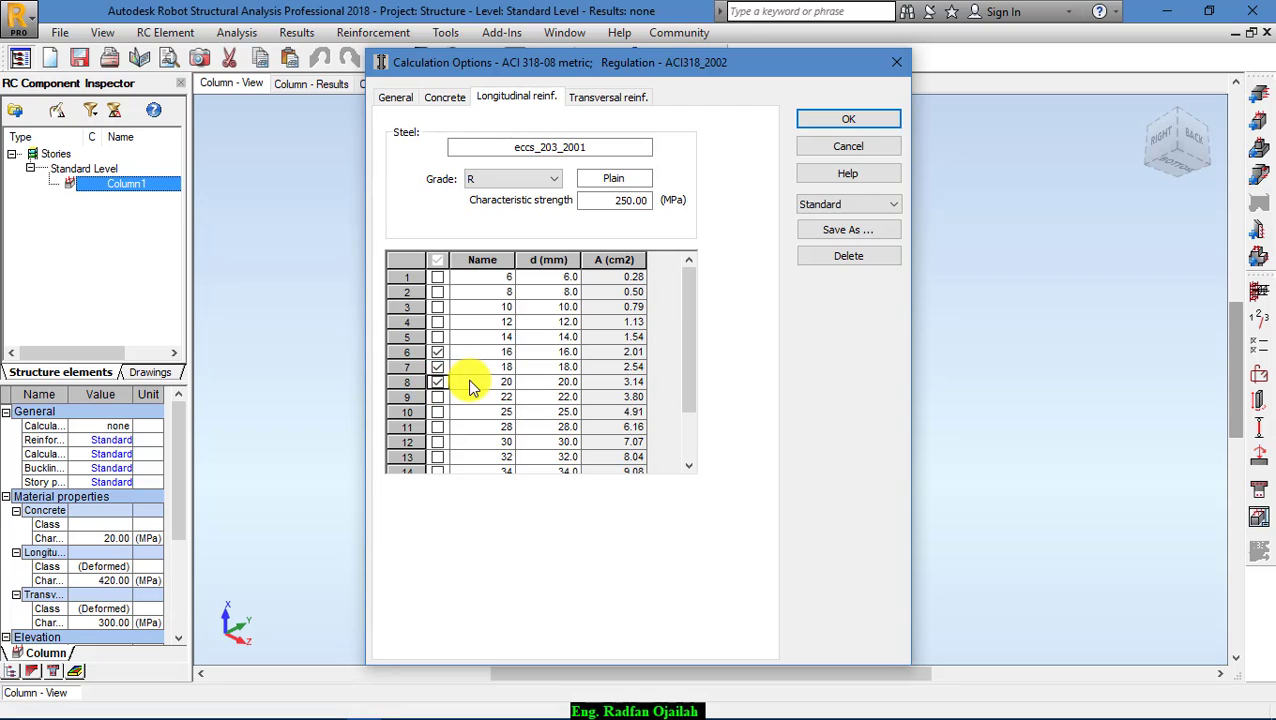
- Set the transversal reinforcement steel to grade R and allow only 10 mm bars
left_click(606, 97)
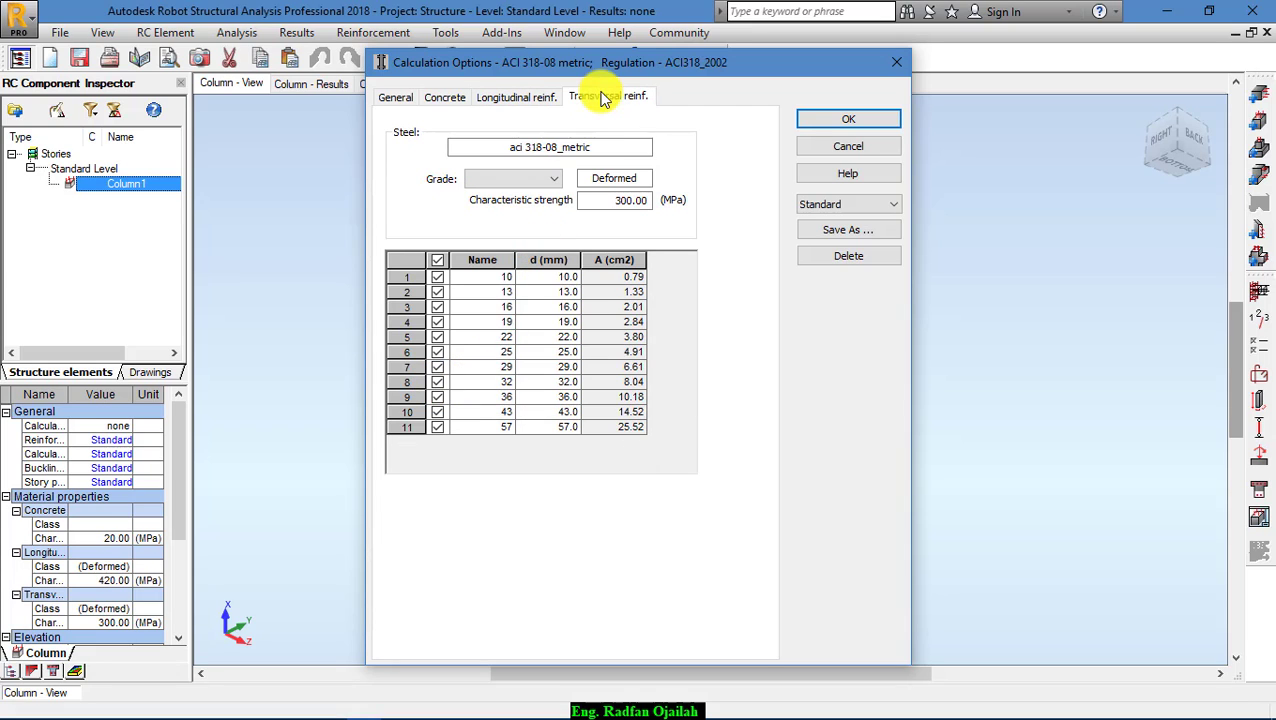
left_click(537, 181)
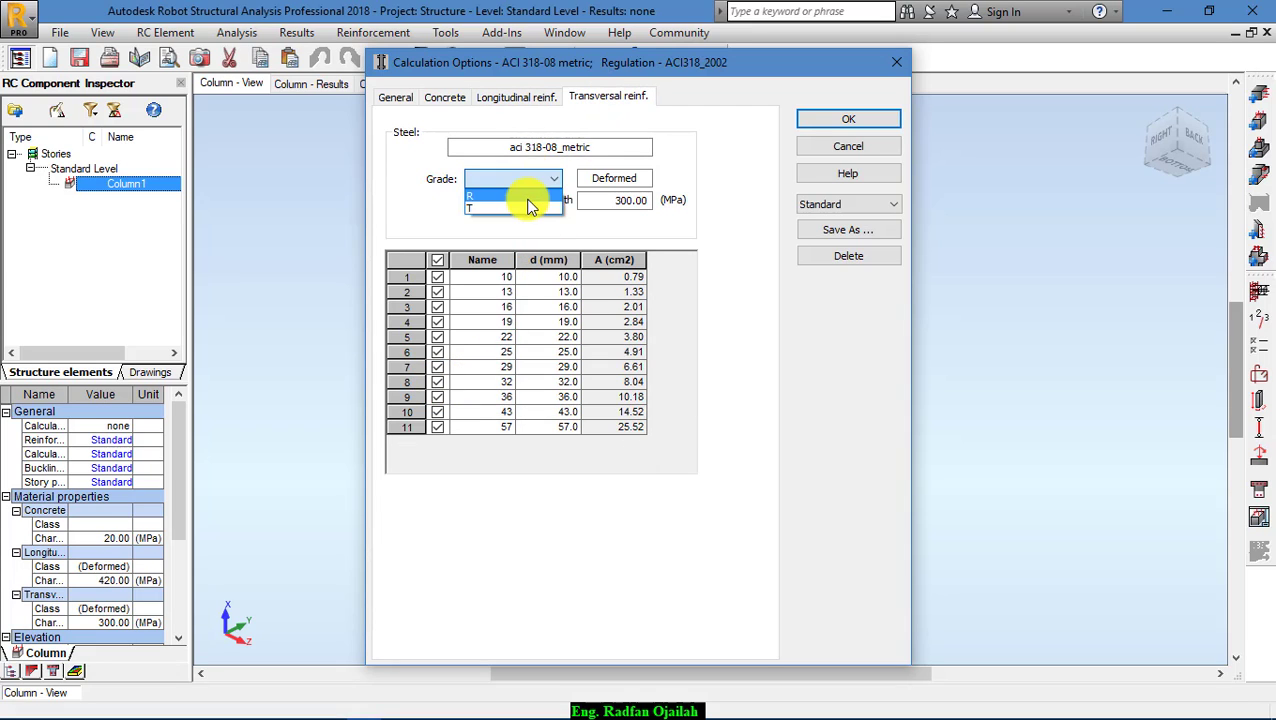
left_click(524, 199)
left_click(437, 260)
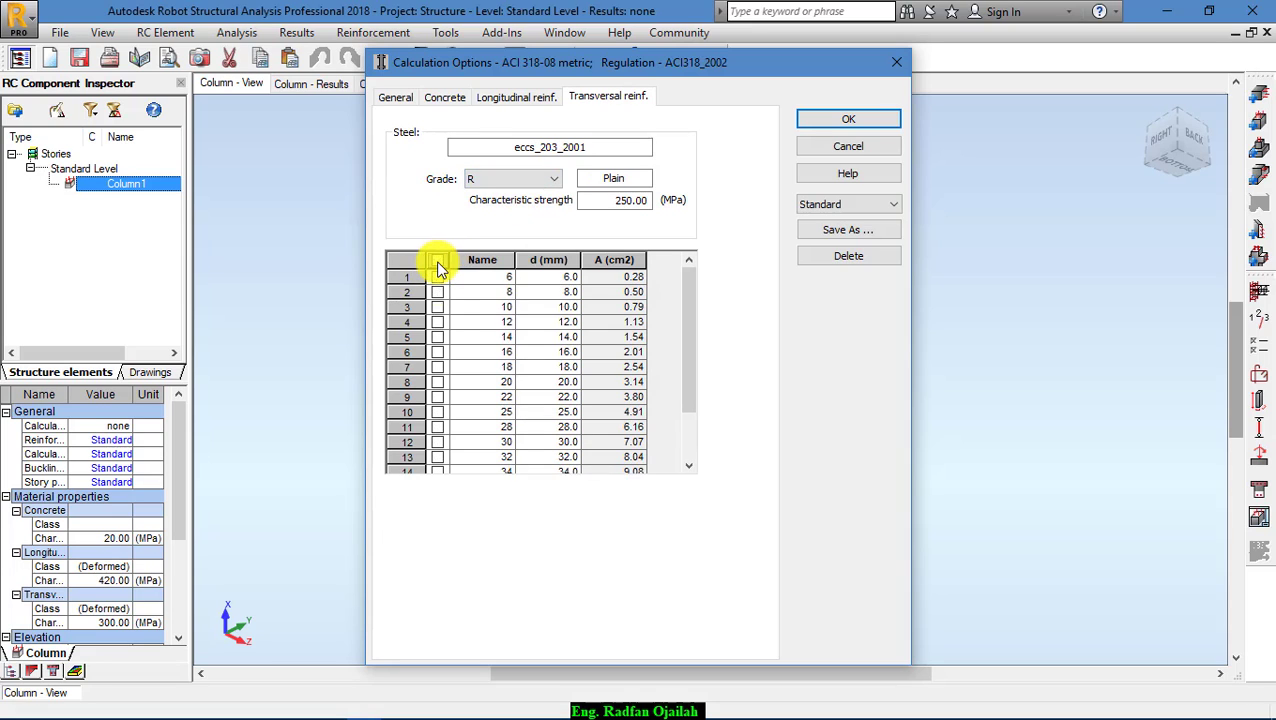
left_click(437, 307)
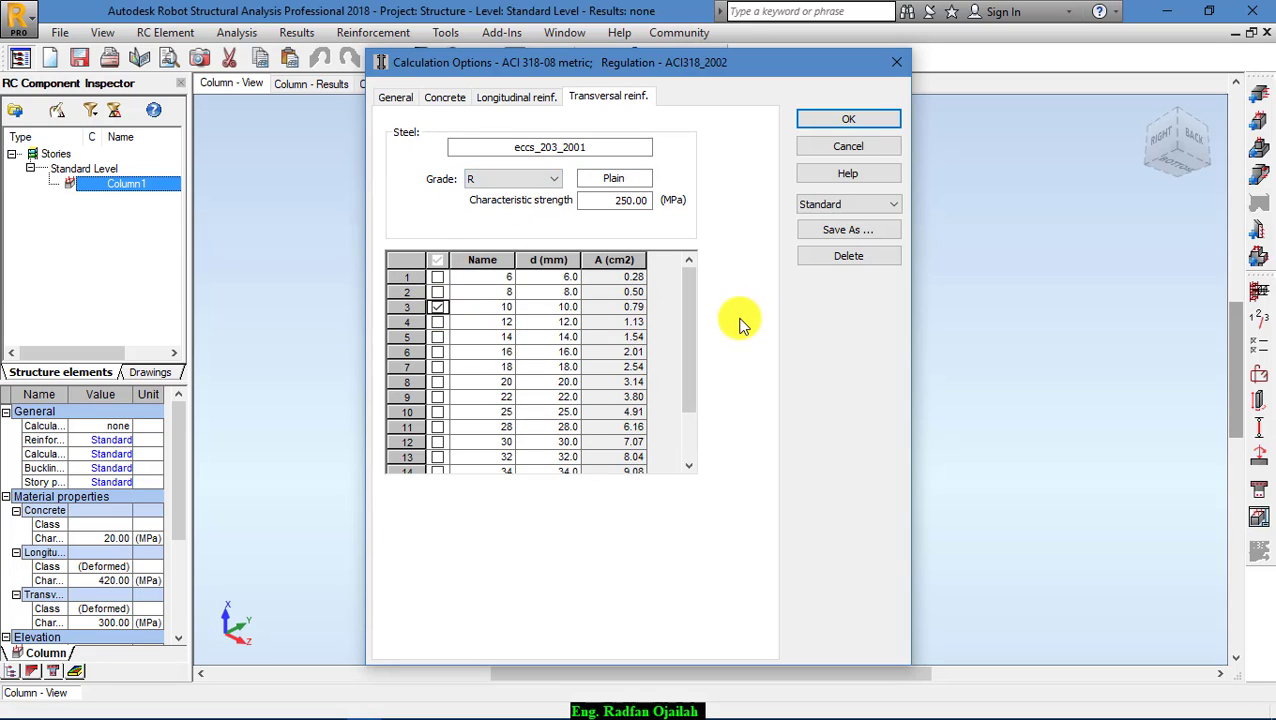
- Save the calculation options as Standard2 and apply them to the column
left_click(818, 236)
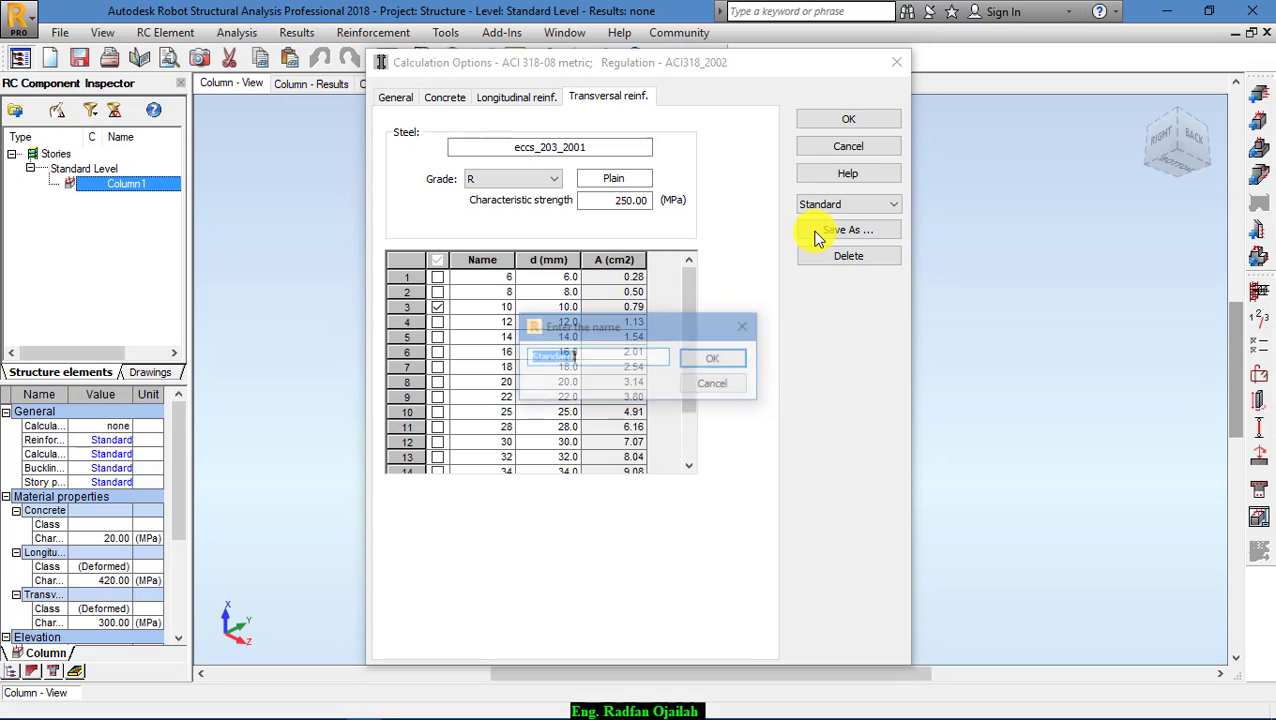
left_click(603, 357)
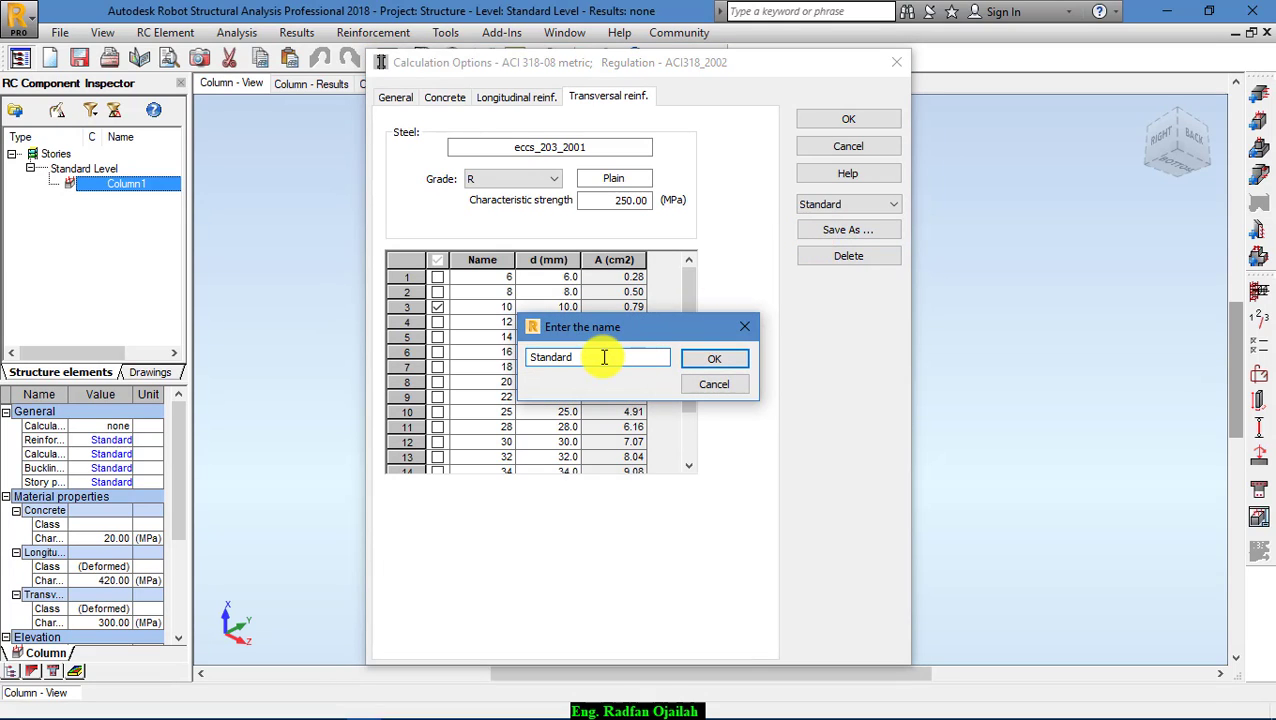
type("2")
left_click(695, 359)
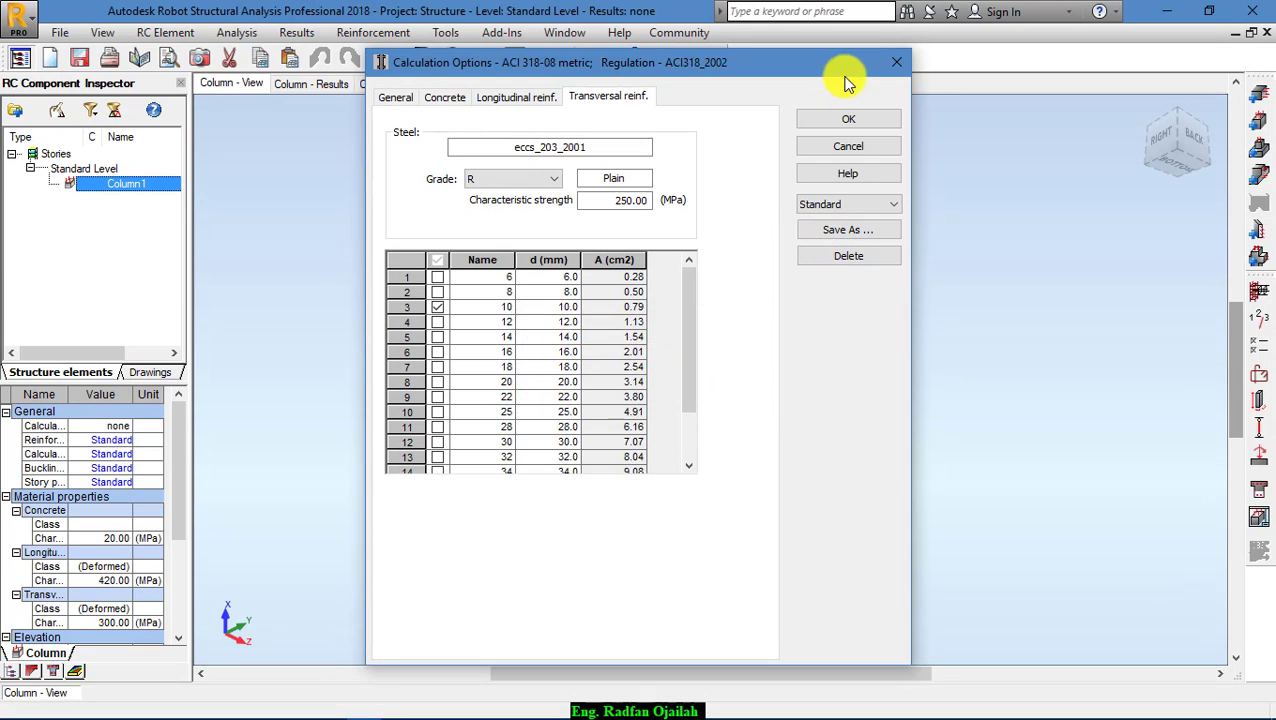
left_click(849, 120)
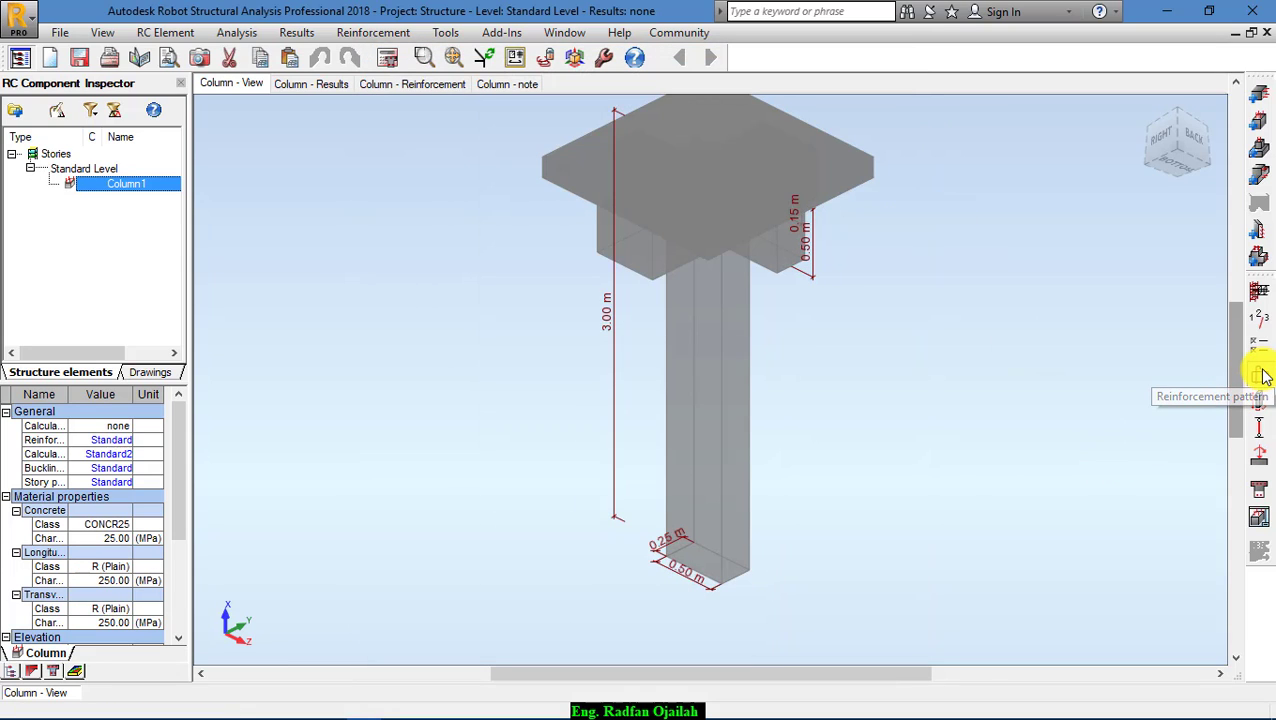
- In the column's reinforcement pattern, set the maximal number of corner bars in a bundle to 2 and keep 1 for intermediate bars
left_click(1236, 396)
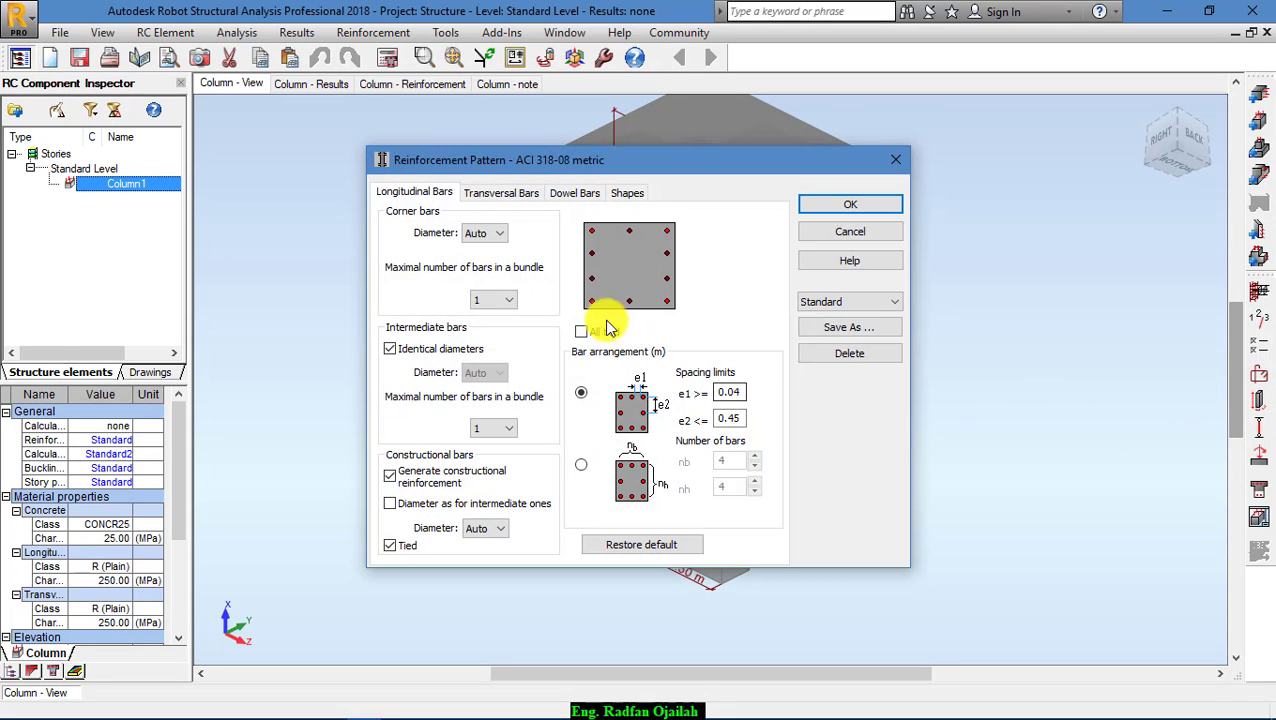
left_click(507, 300)
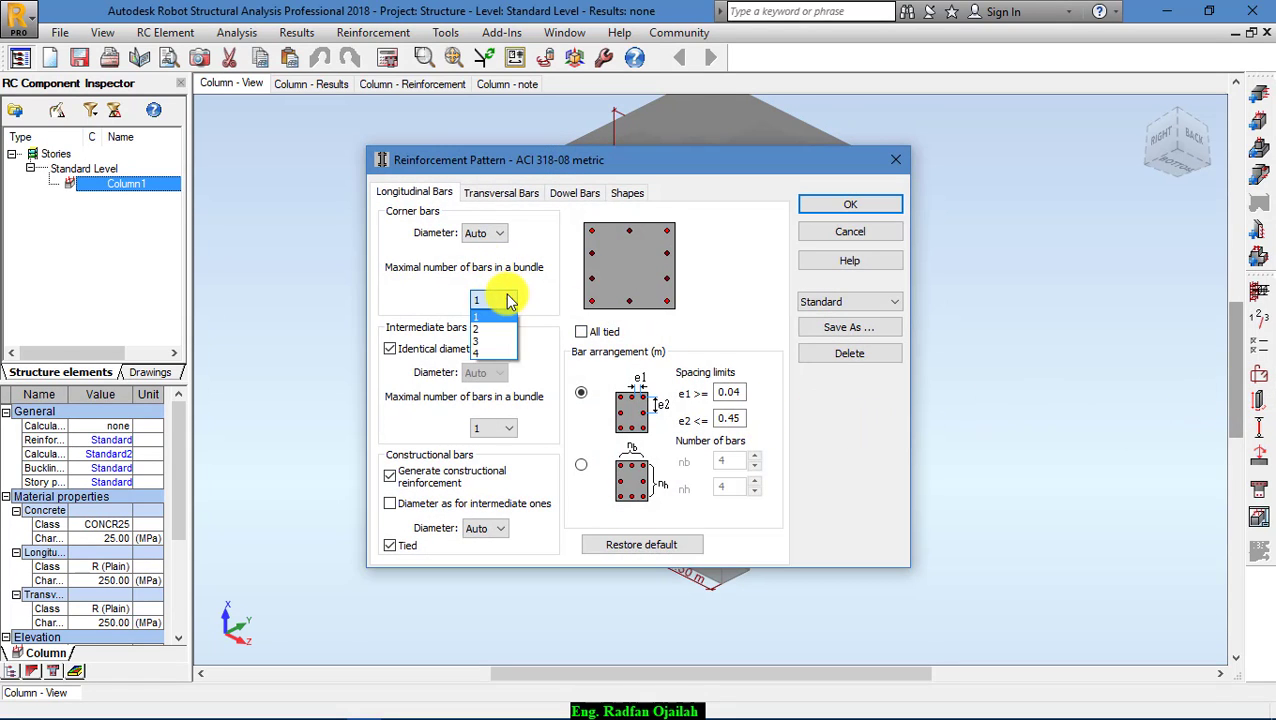
left_click(500, 320)
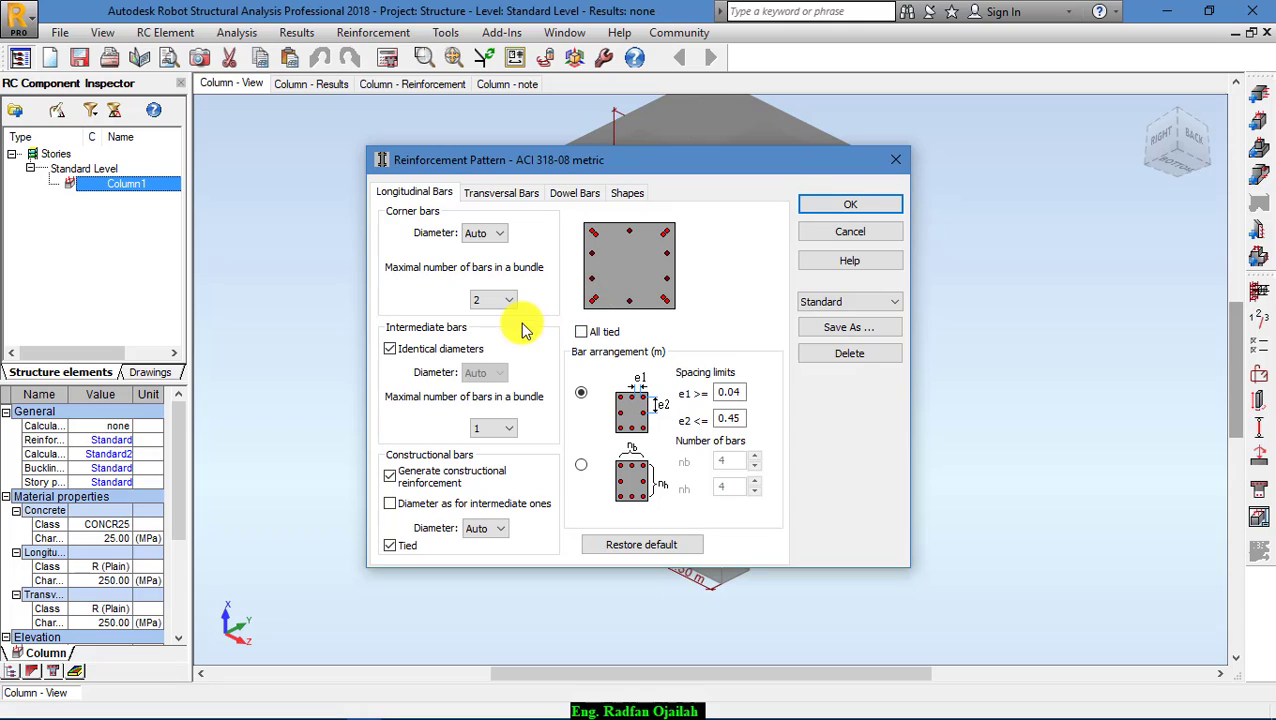
left_click(490, 426)
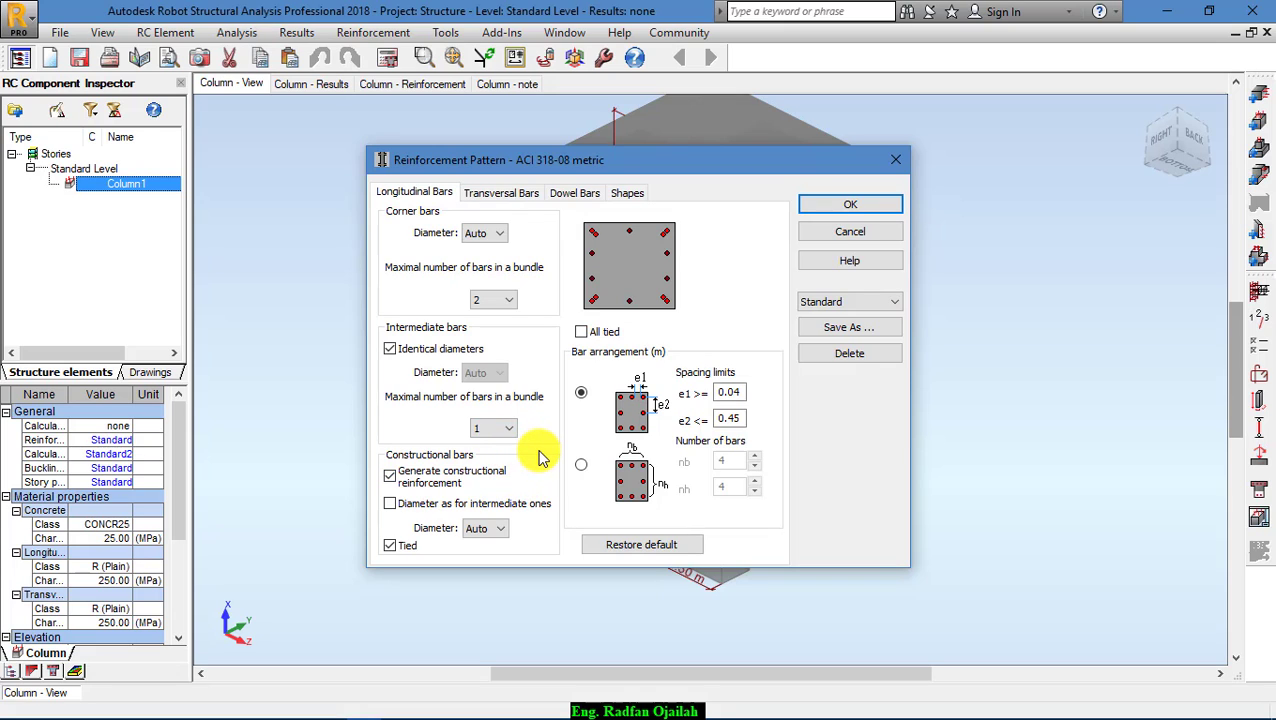
- Turn on bent bars for the dowel bars in the column's reinforcement pattern, with l, dv and dh at 0.05 m
left_click(500, 194)
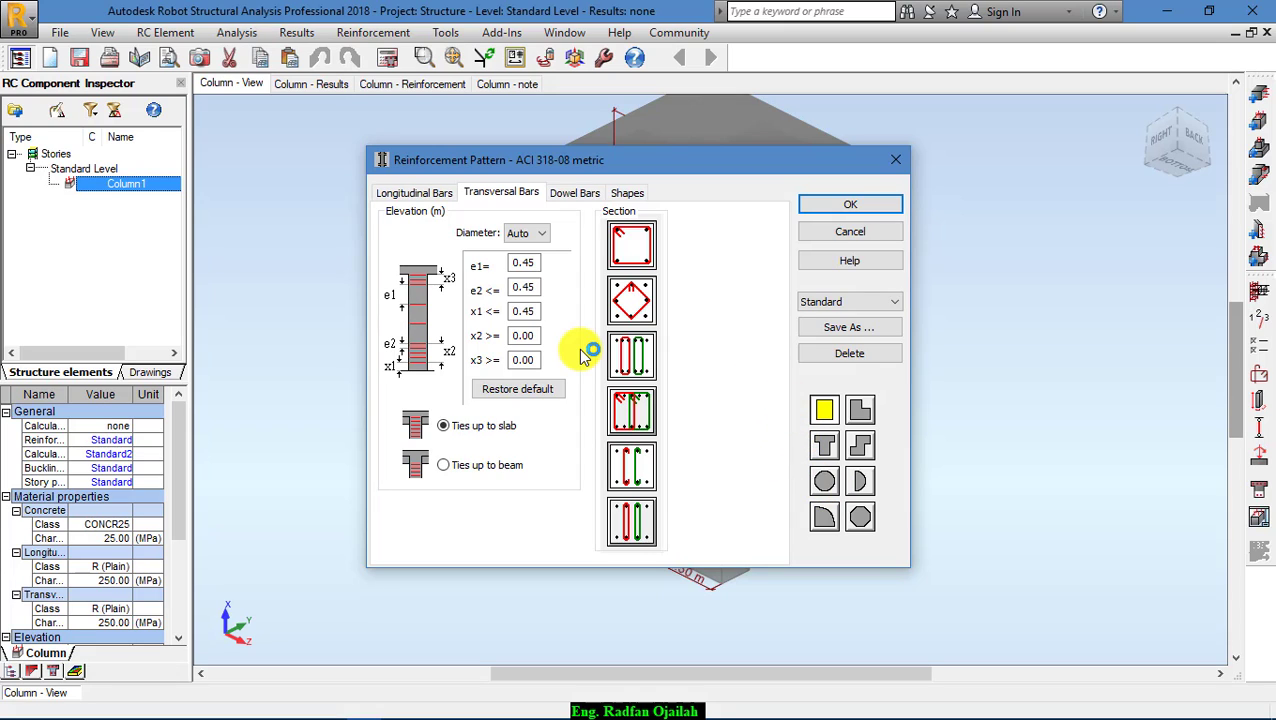
left_click(585, 203)
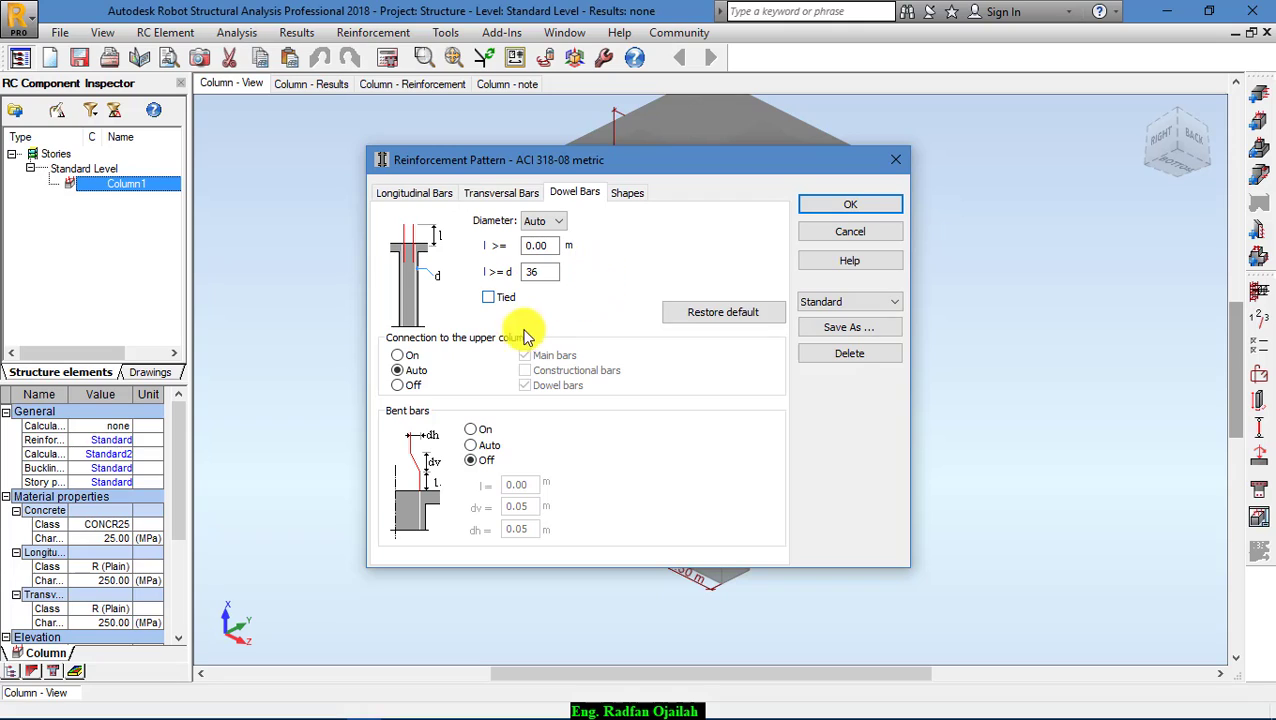
left_click(471, 430)
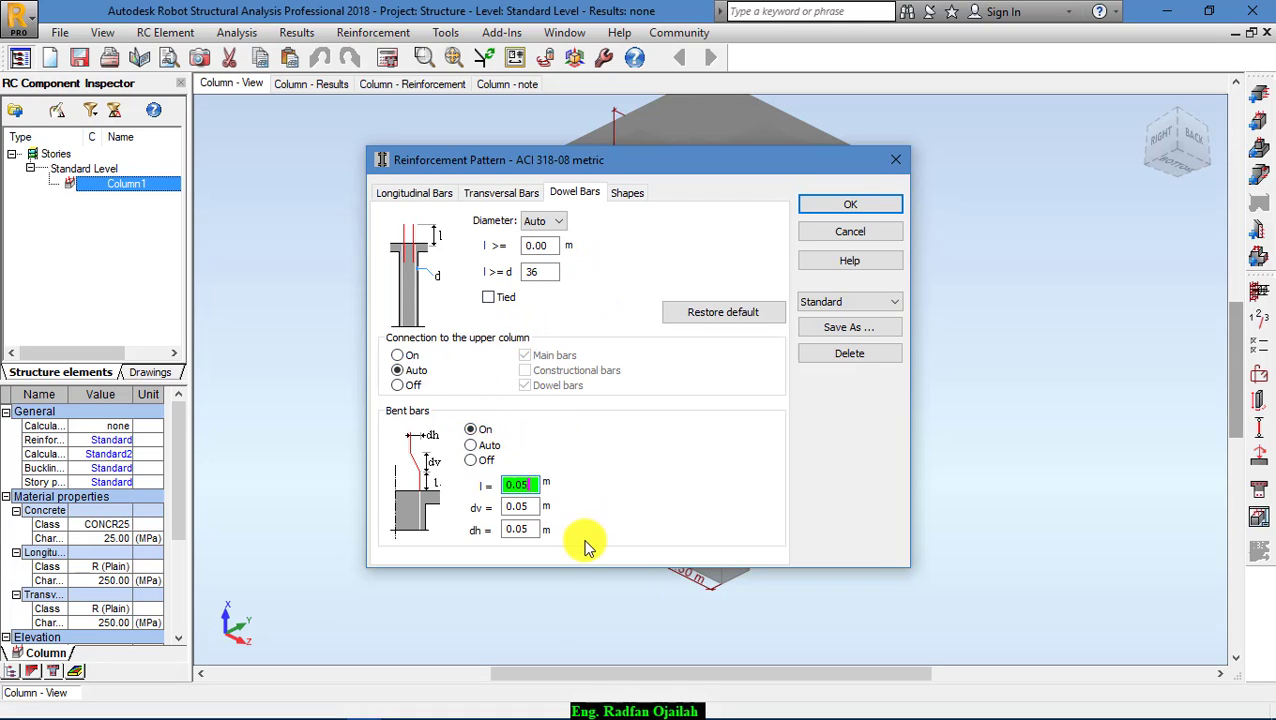
- Save the reinforcement pattern as Standard2 and apply it to the column
left_click(838, 327)
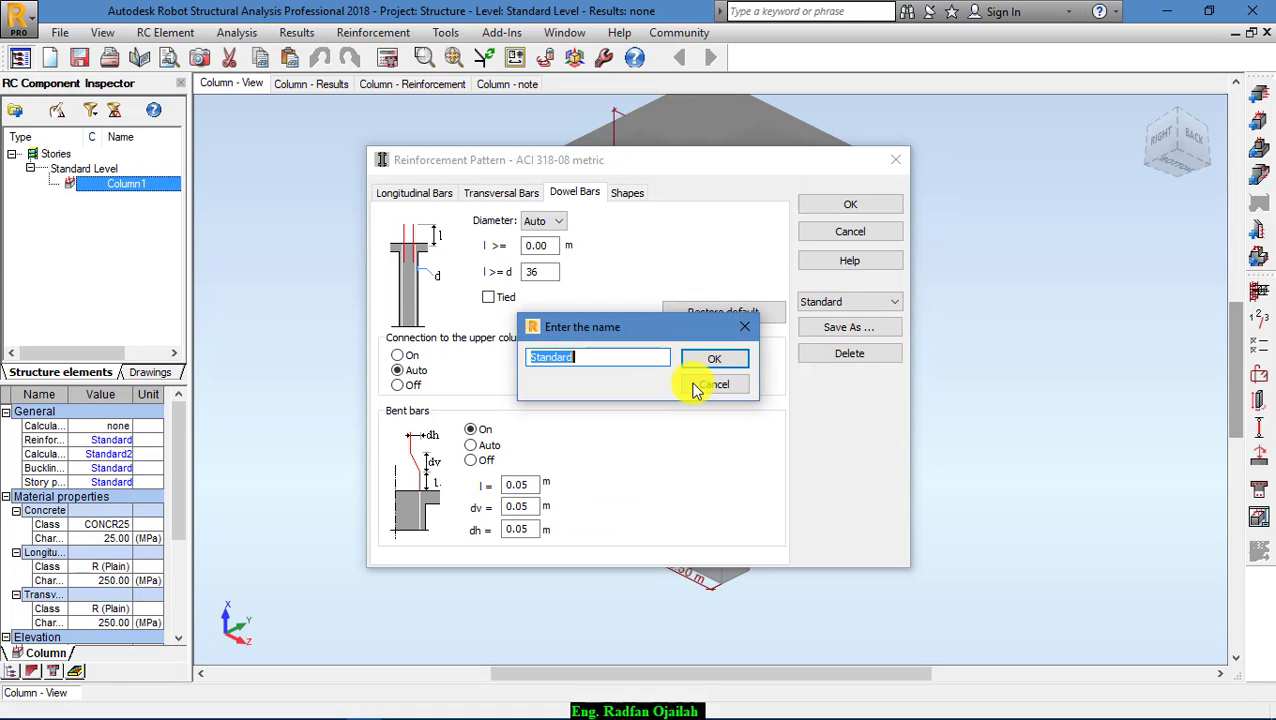
left_click(598, 357)
type("2")
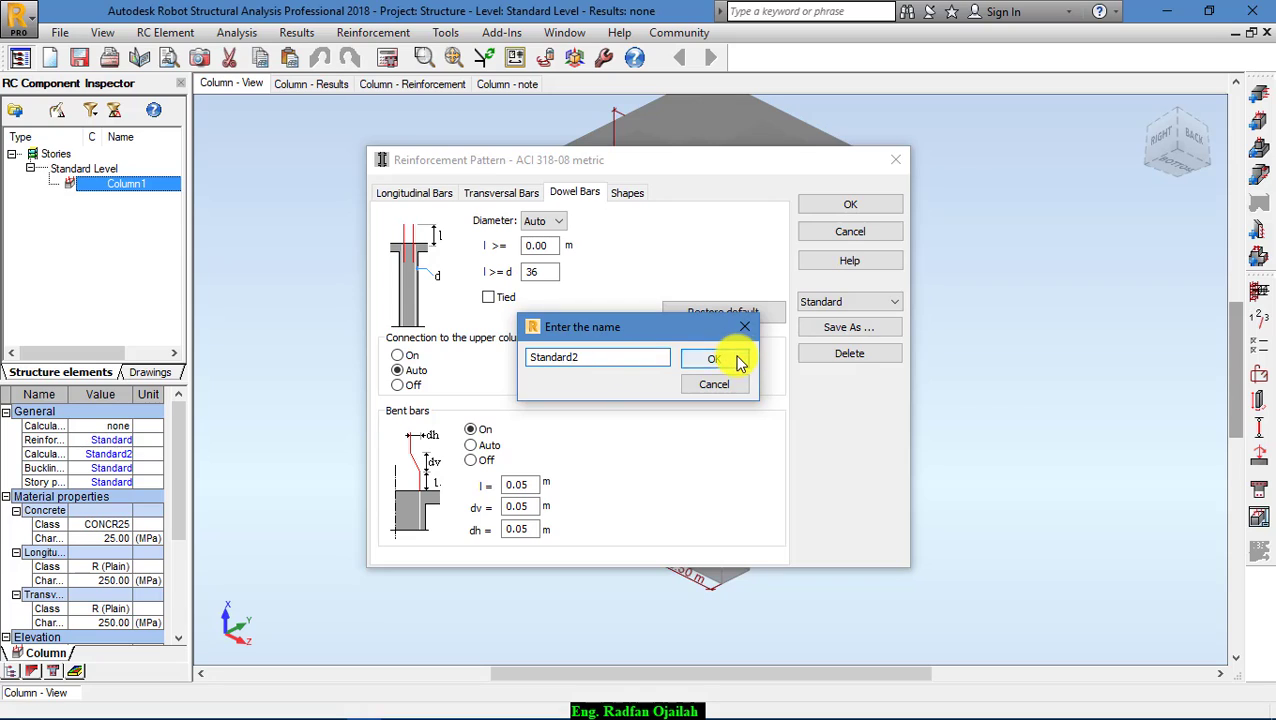
left_click(710, 360)
left_click(864, 207)
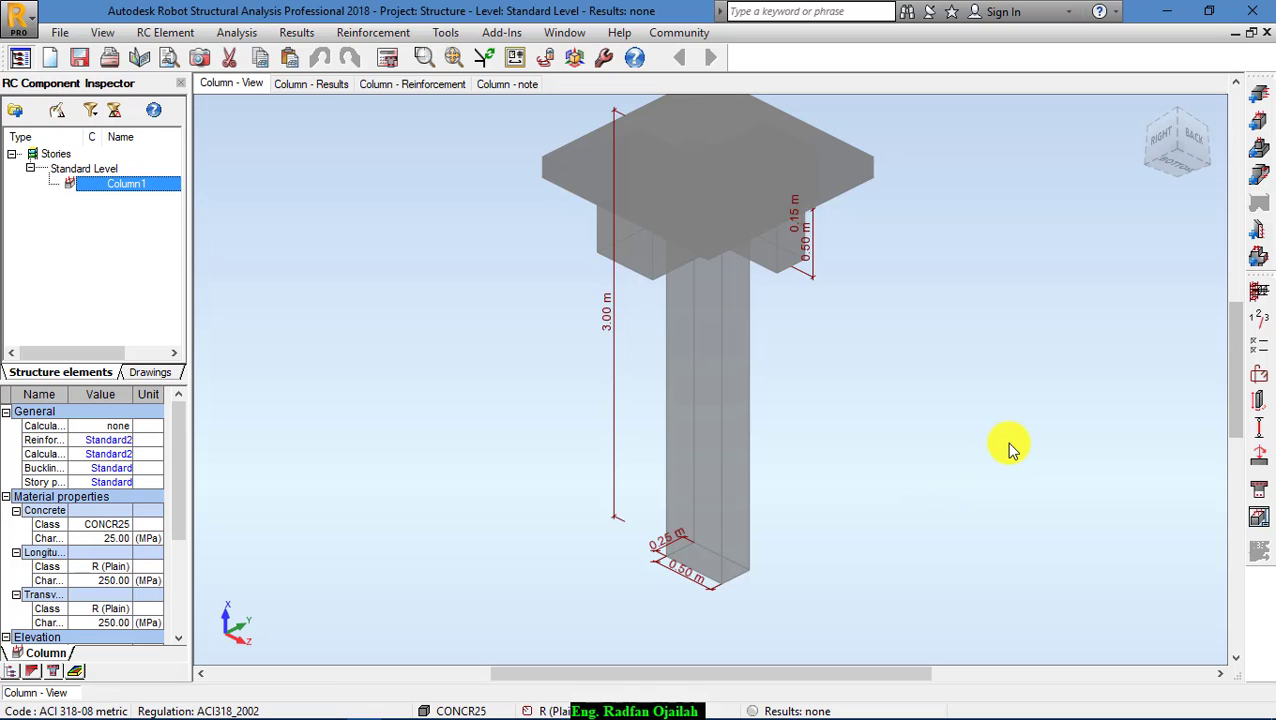
- Add a dead load case to the column's loads with an axial force N of 150 kN
left_click(1258, 460)
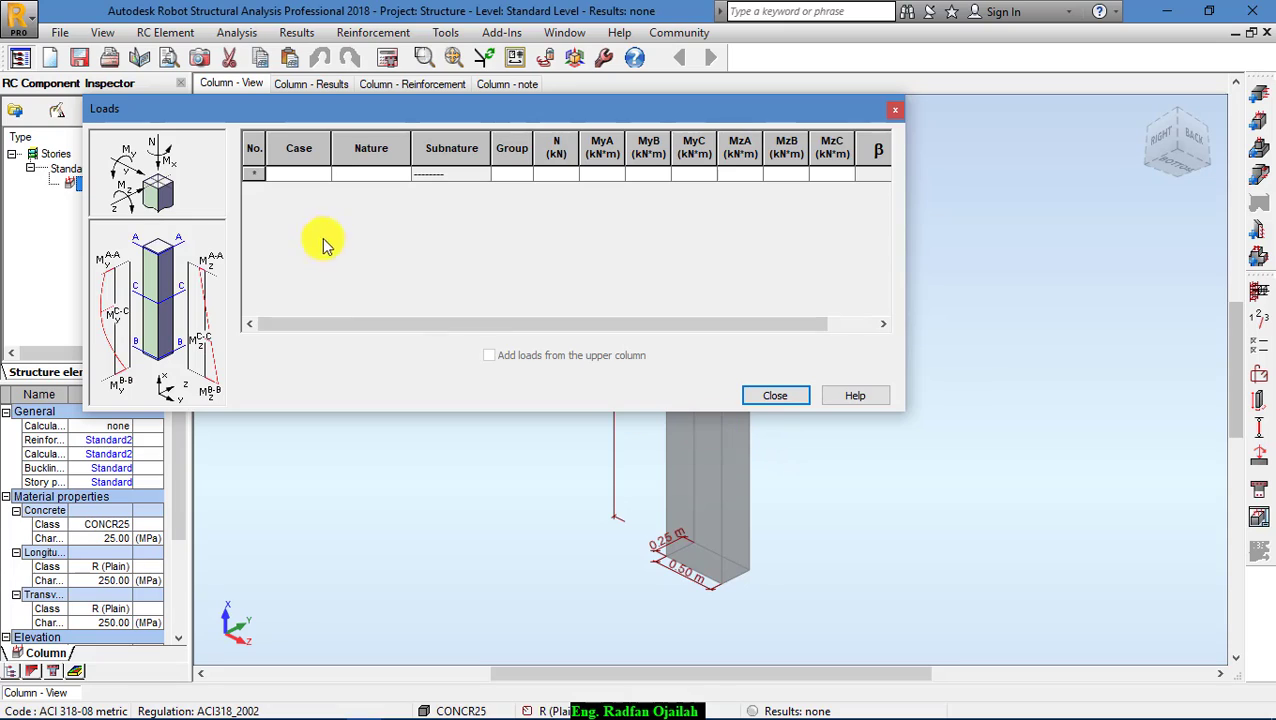
left_click(256, 173)
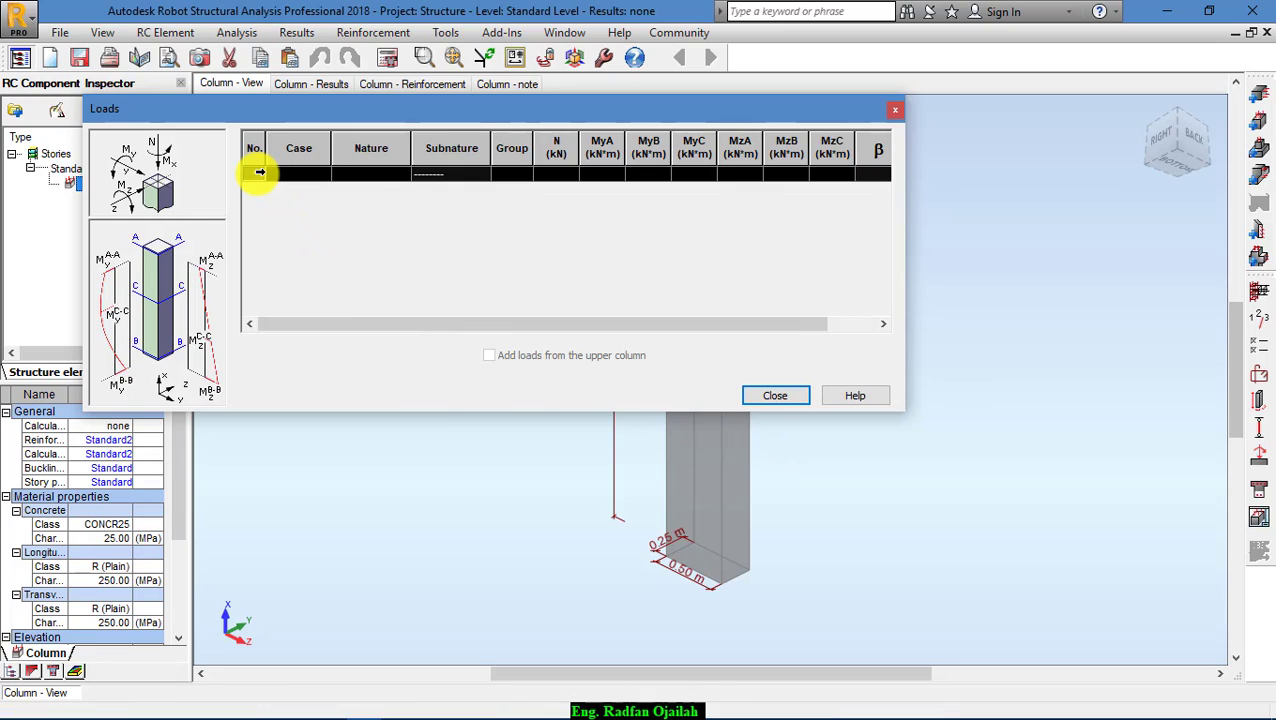
left_click(364, 174)
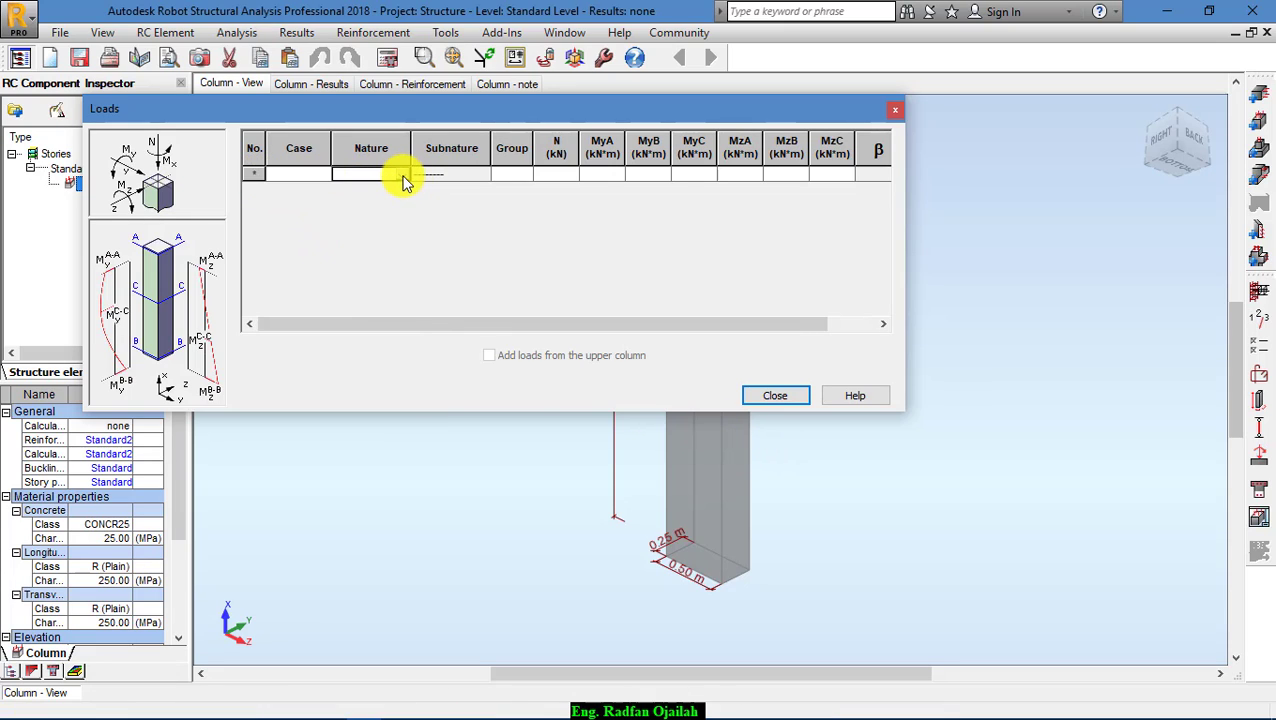
left_click(401, 174)
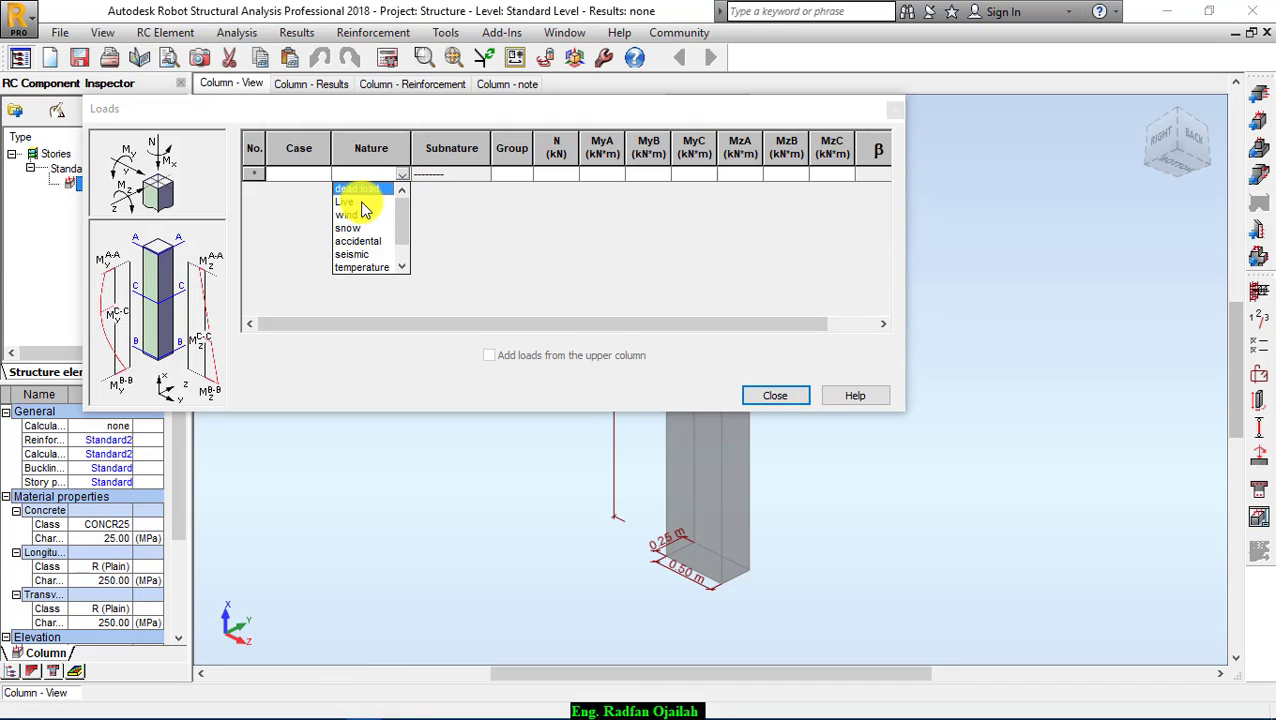
left_click(362, 189)
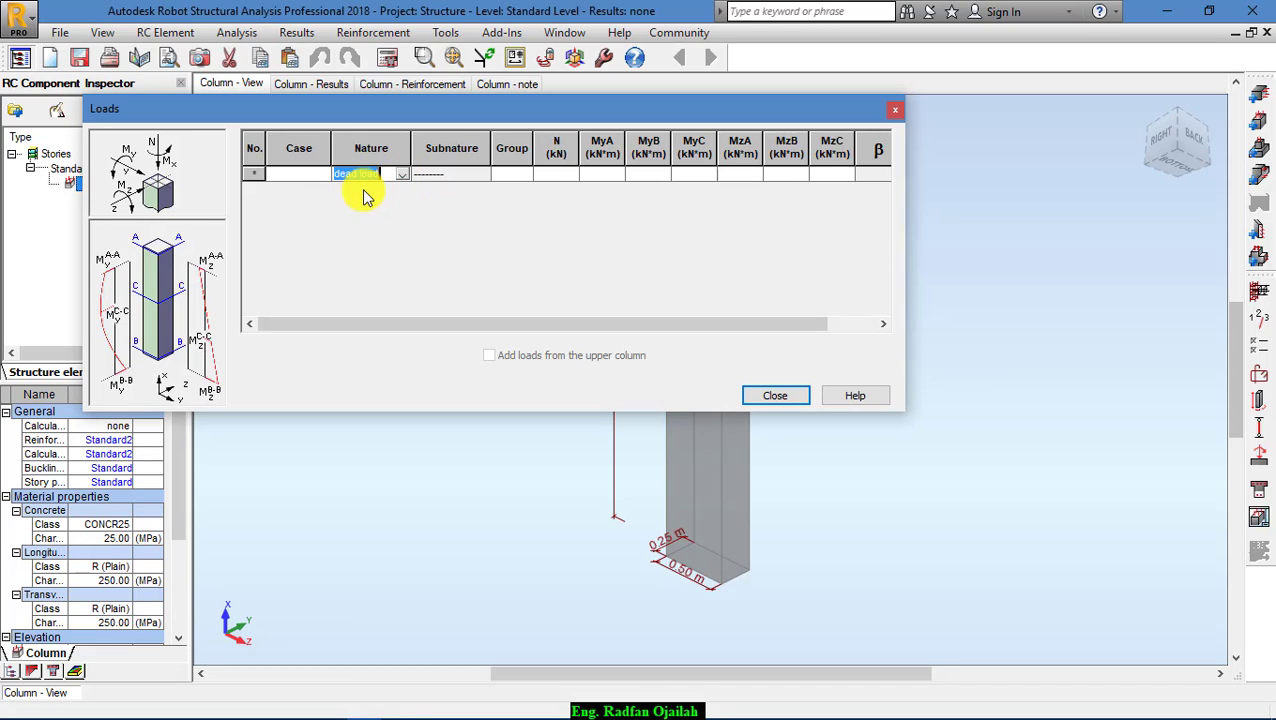
left_click(552, 173)
left_click(563, 174)
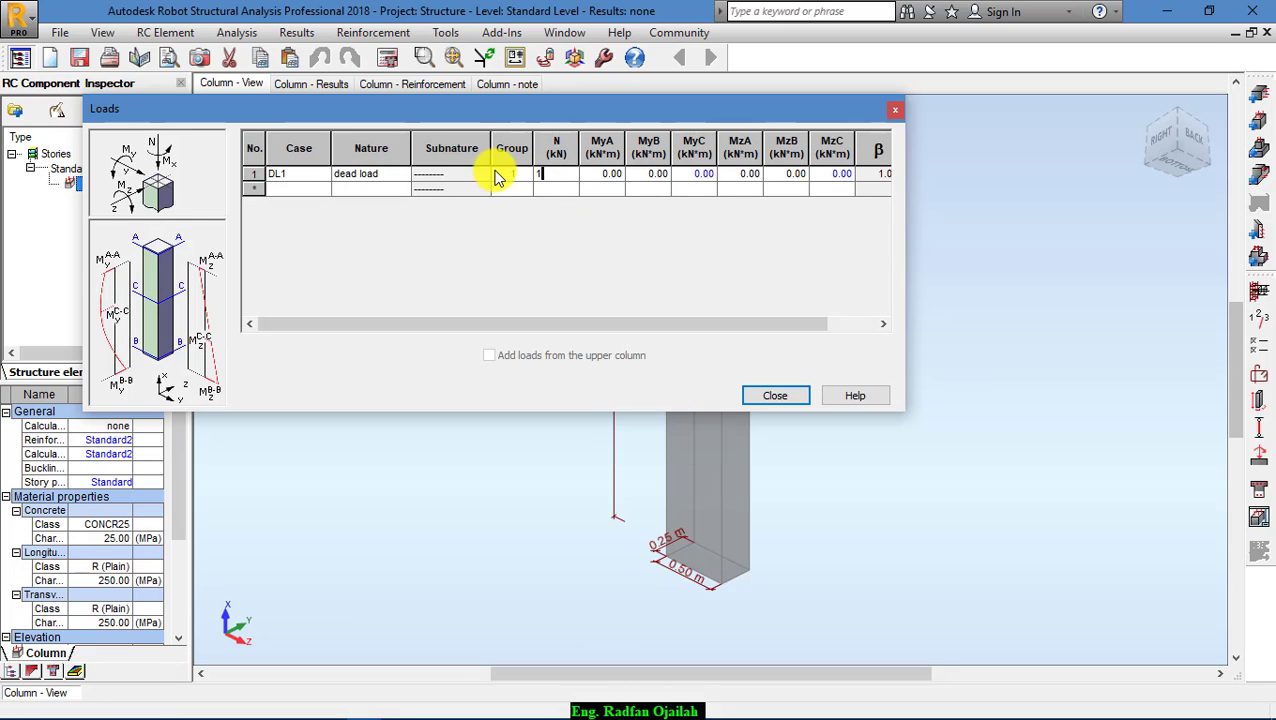
- Add a live load case with an axial force N of 50 kN and finish the load definition
left_click(396, 188)
left_click(400, 189)
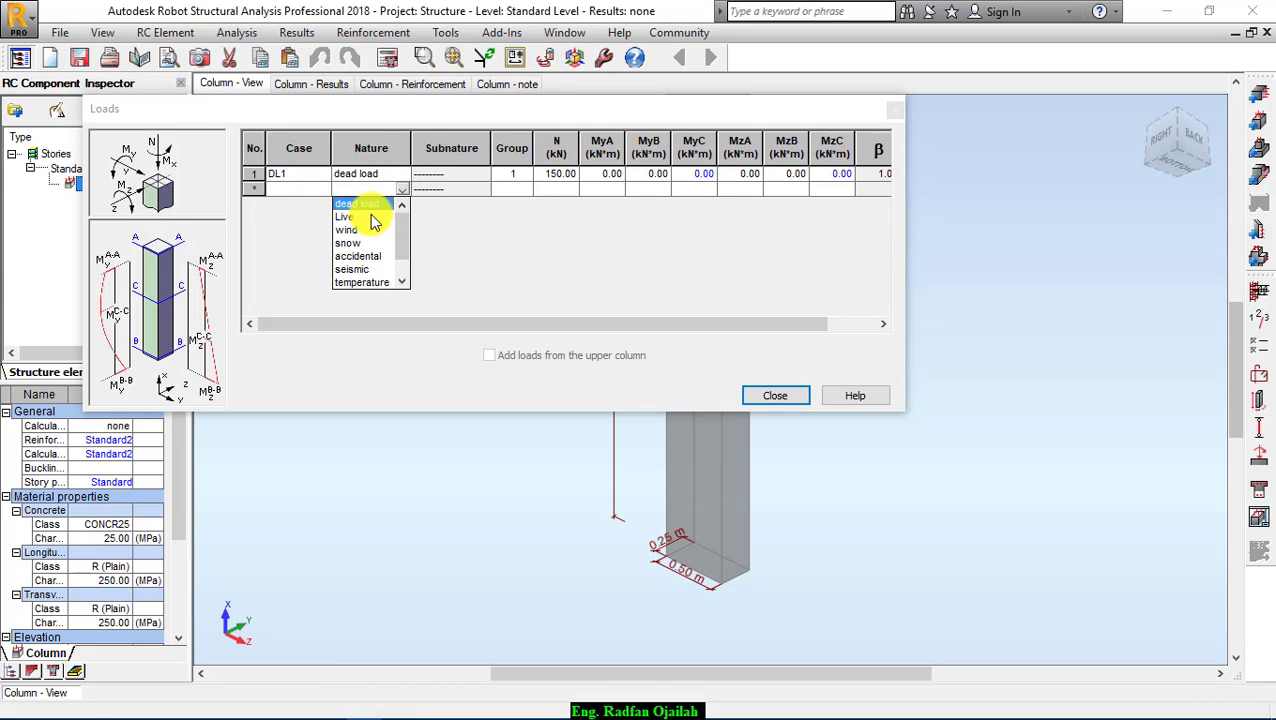
left_click(368, 216)
left_click(545, 188)
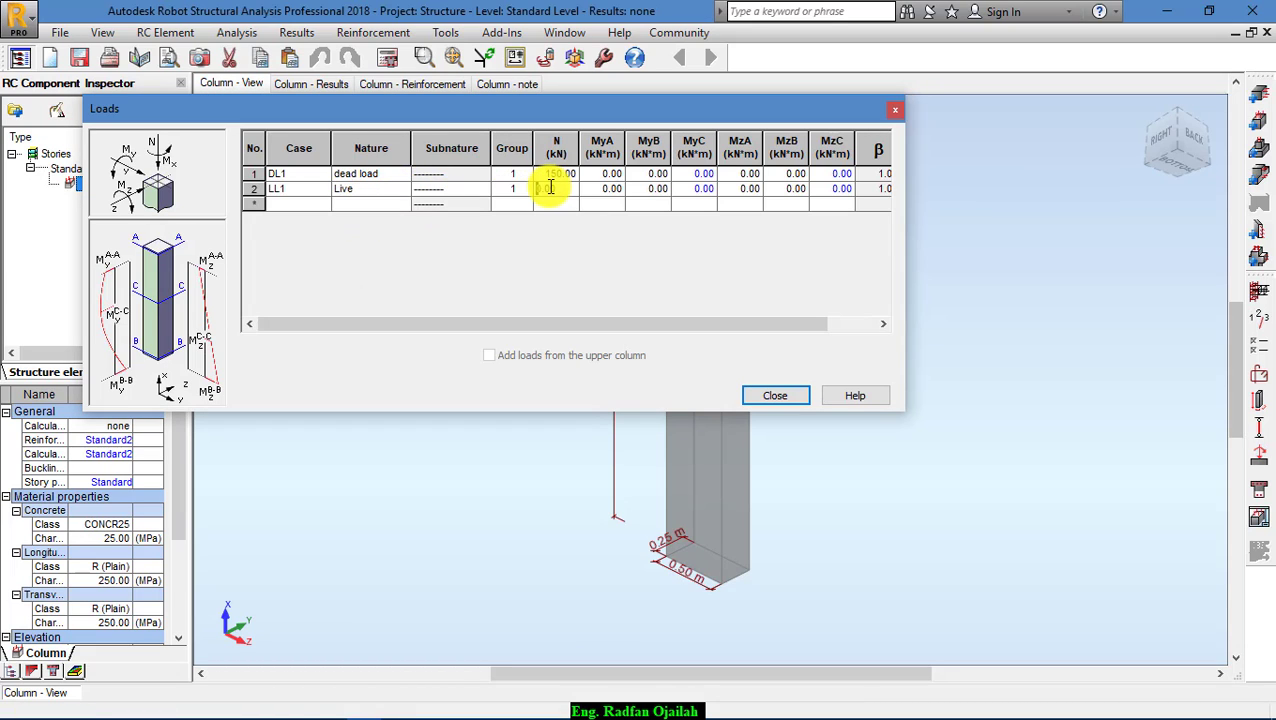
double_click(560, 188)
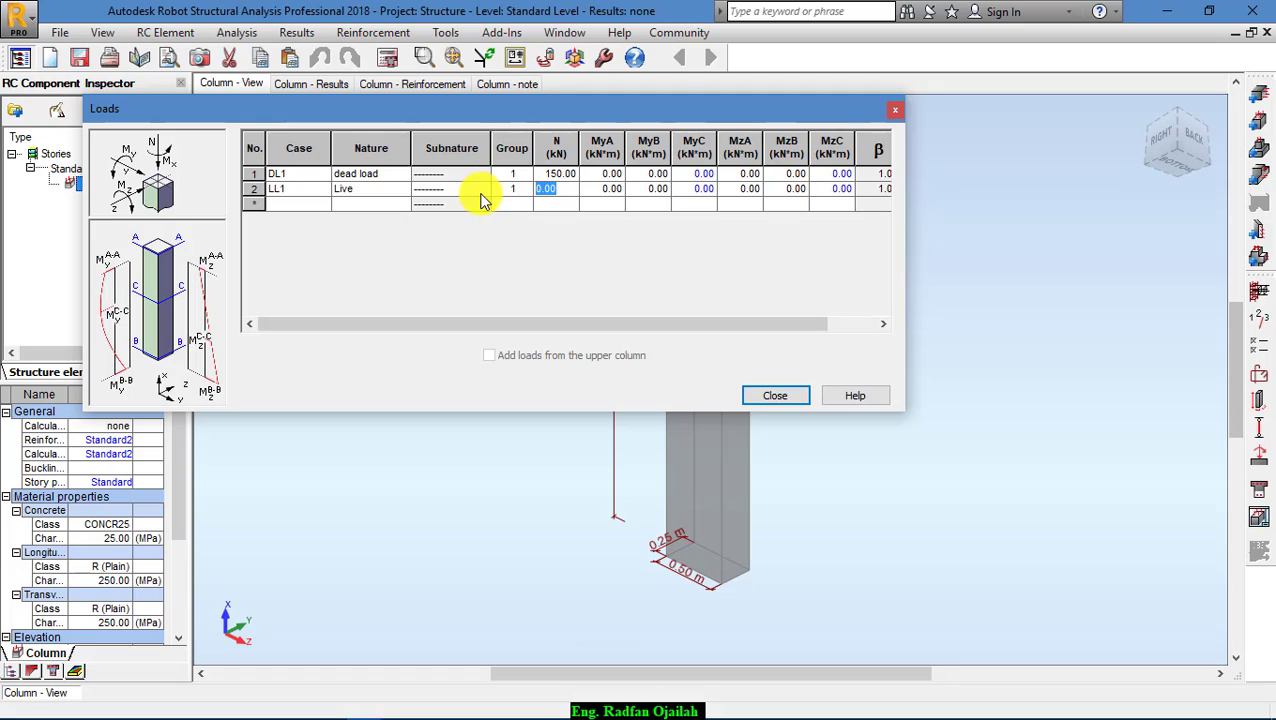
key("Return")
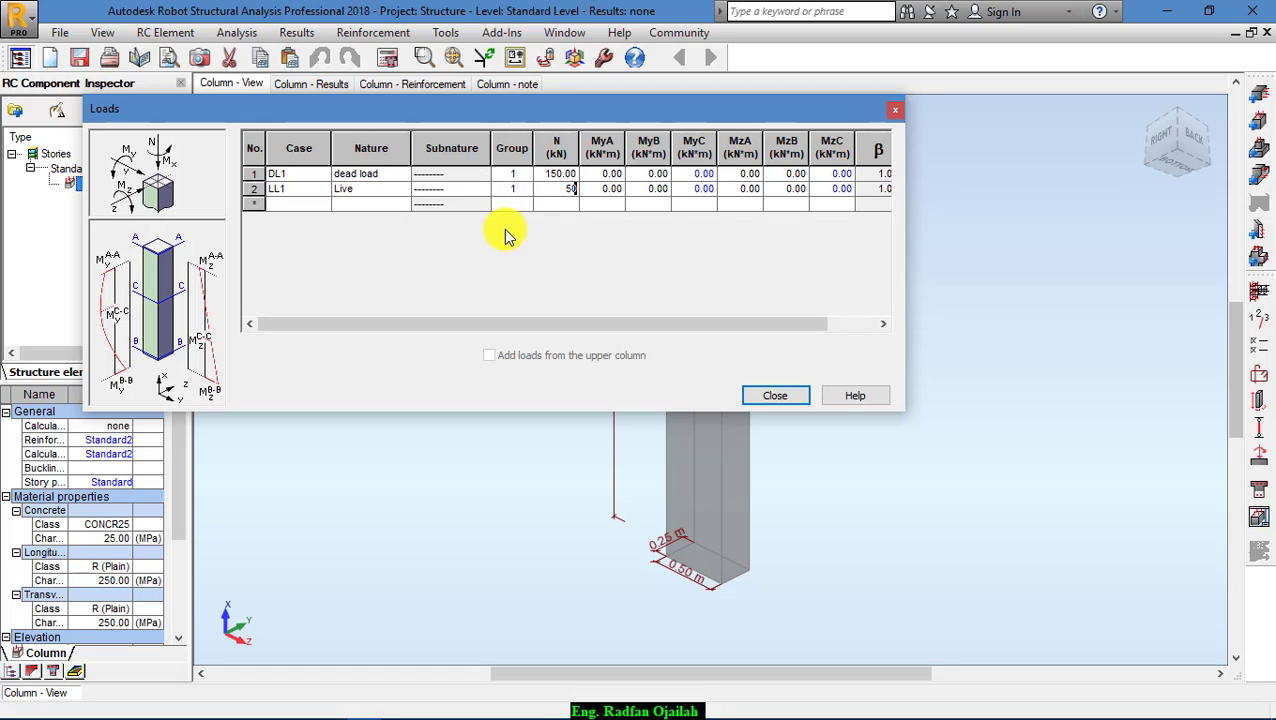
left_click(560, 188)
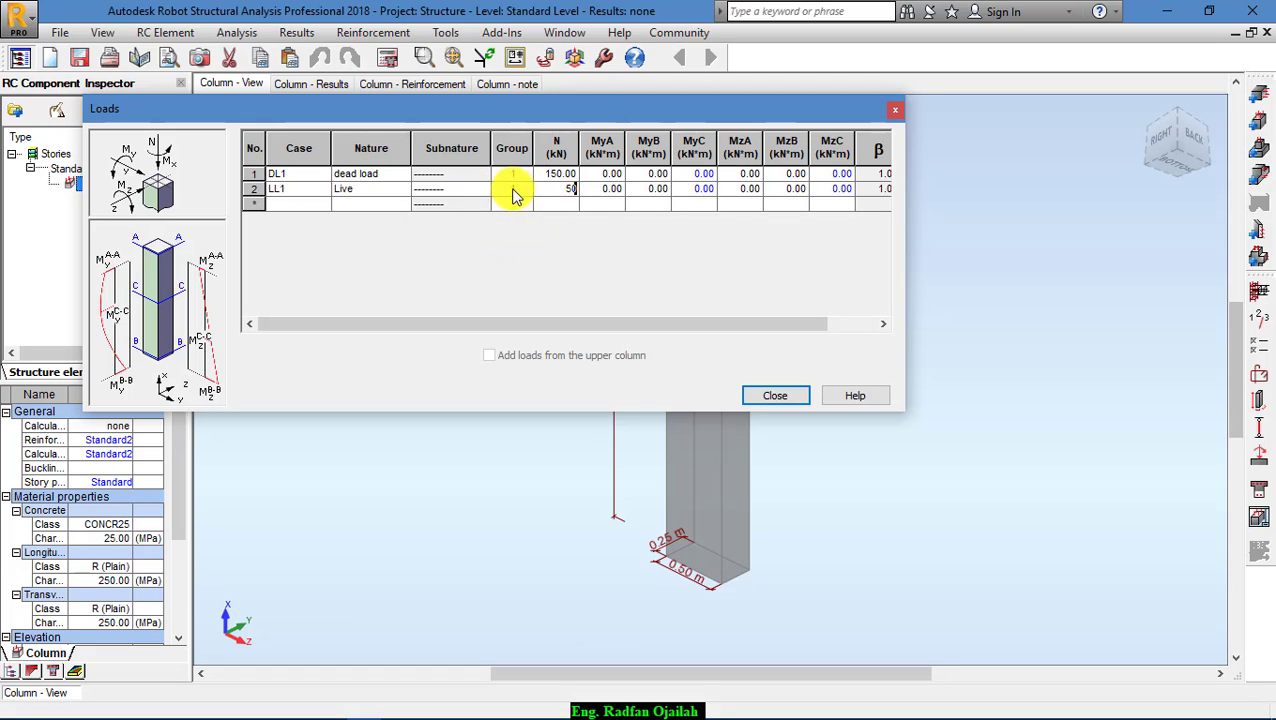
left_click(775, 396)
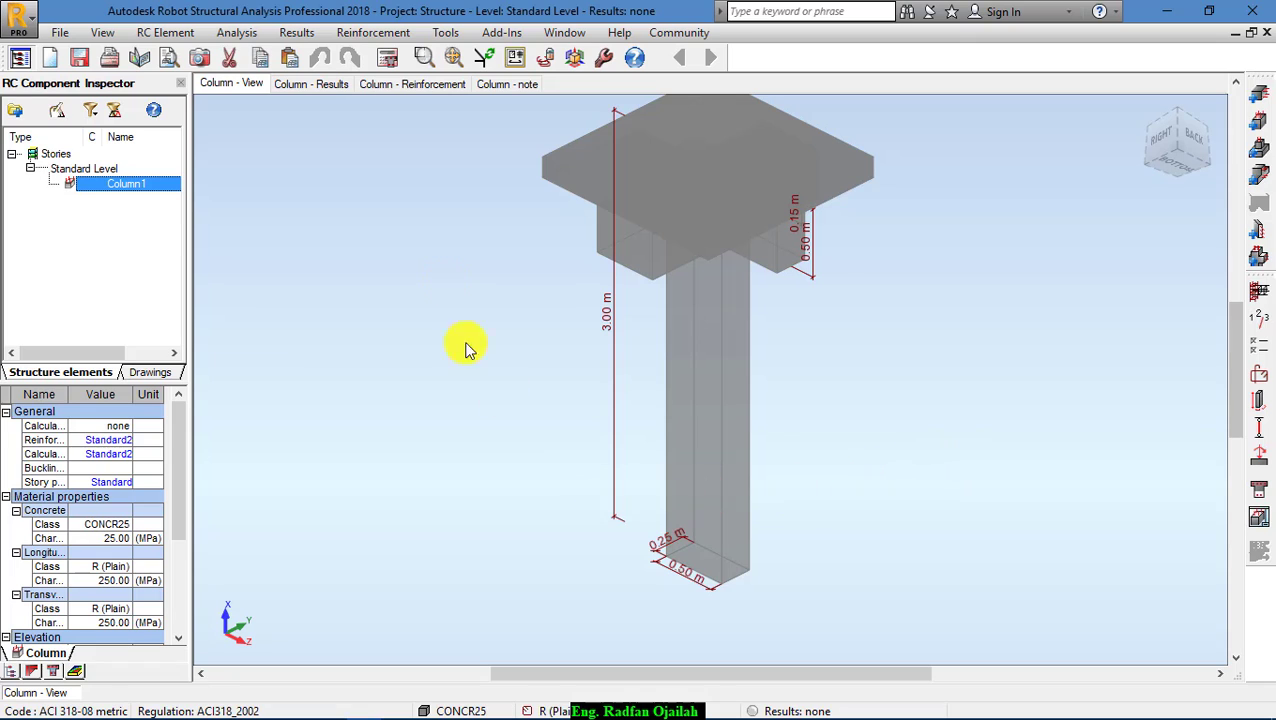
- Calculate the column without generating drawings and display its results
left_click(388, 60)
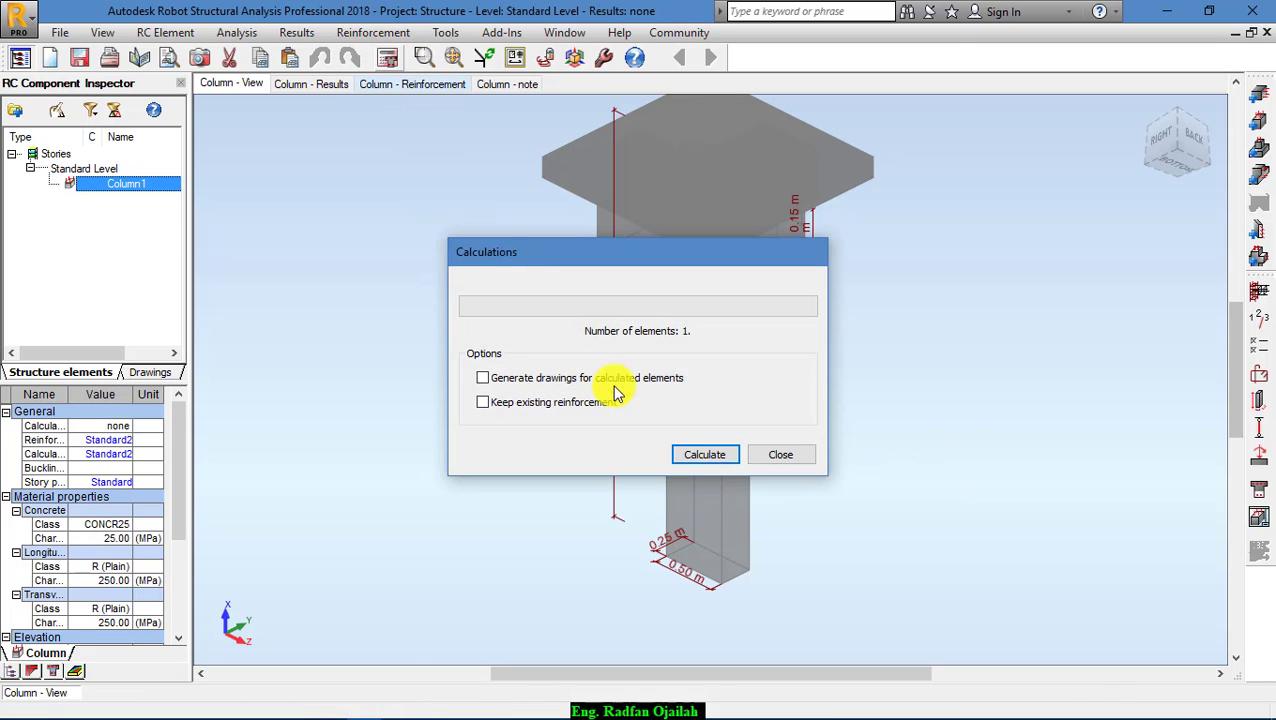
left_click(703, 455)
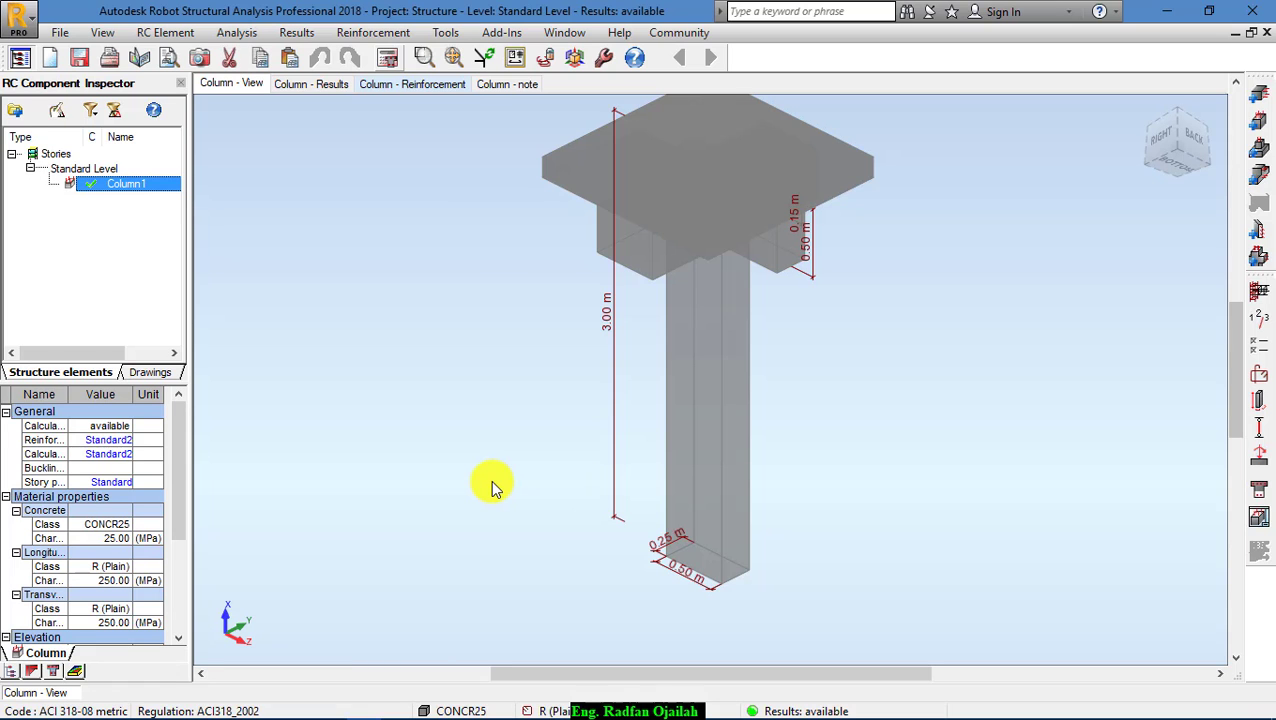
left_click(300, 84)
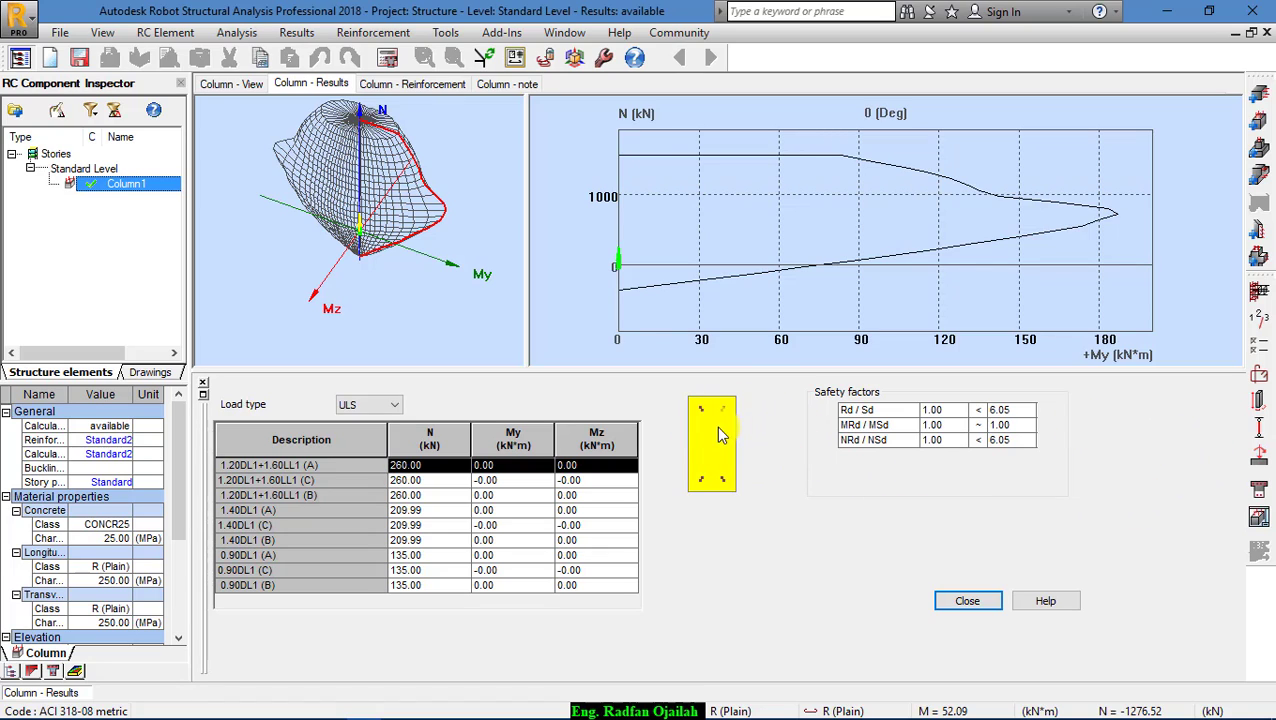
- Set the axial force to 300 kN for the dead load and 100 kN for the live load, and recalculate the column
left_click(1260, 488)
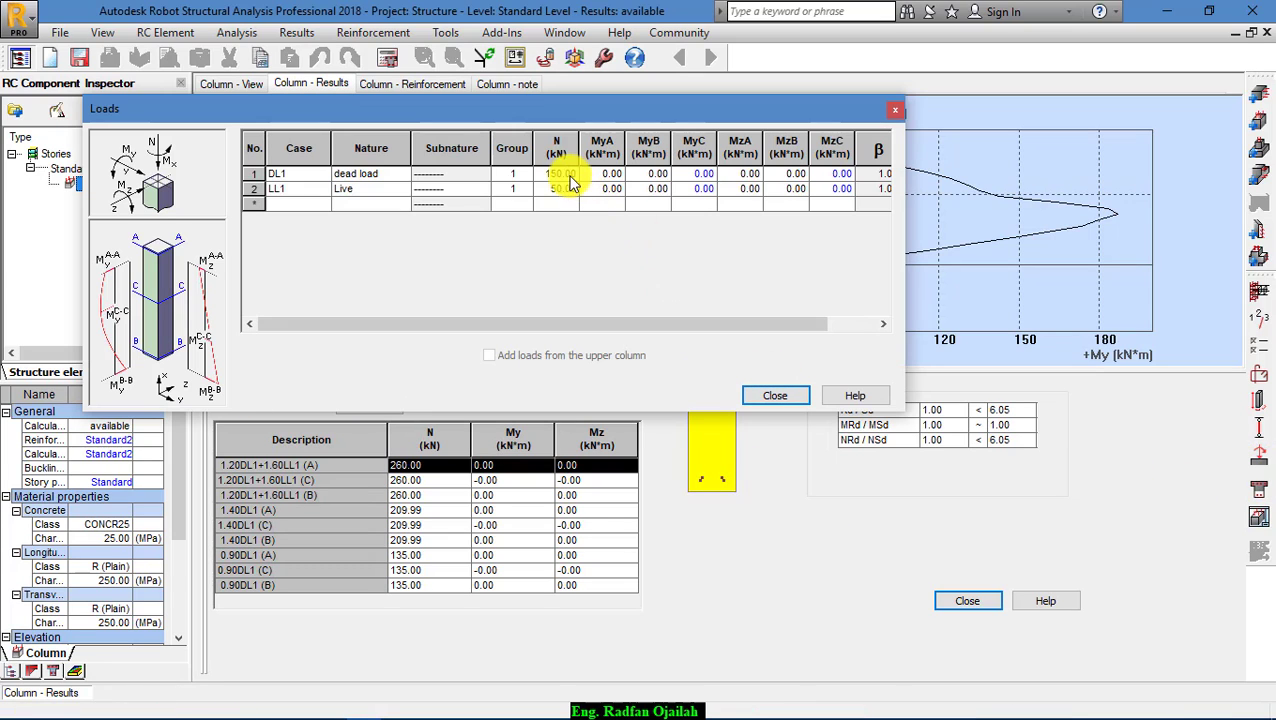
left_click_drag(566, 174, 524, 174)
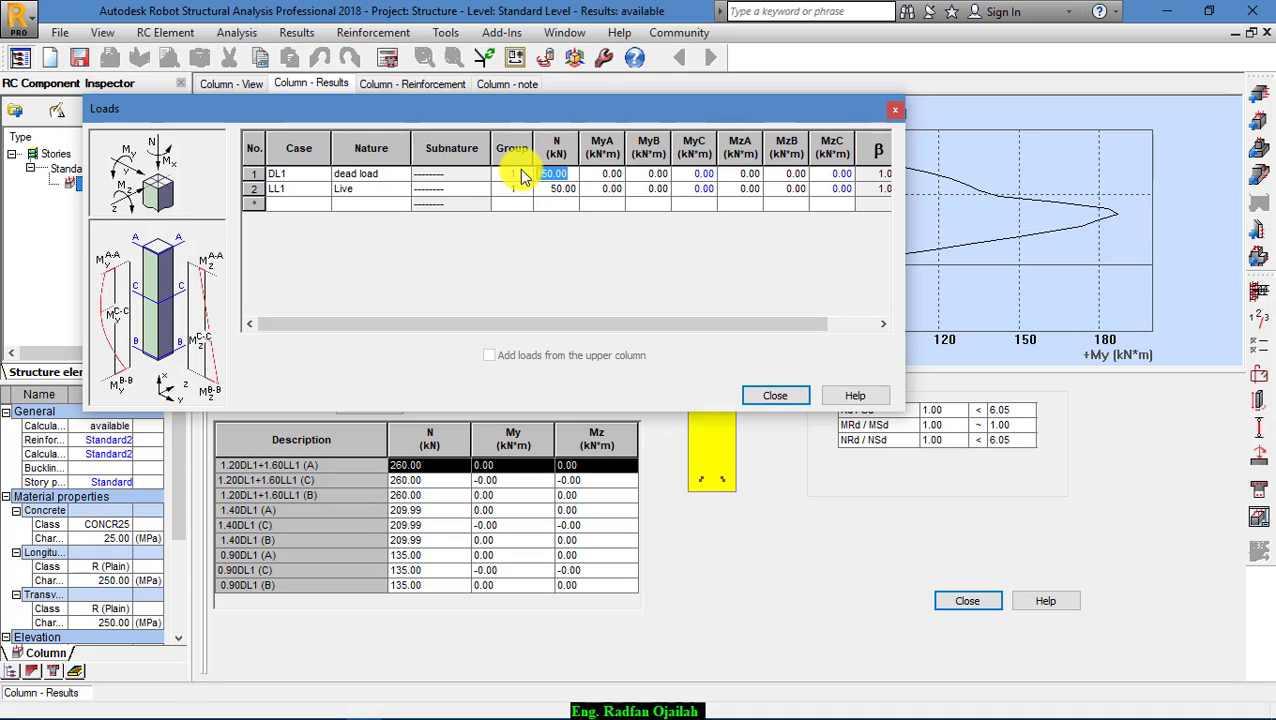
type("300")
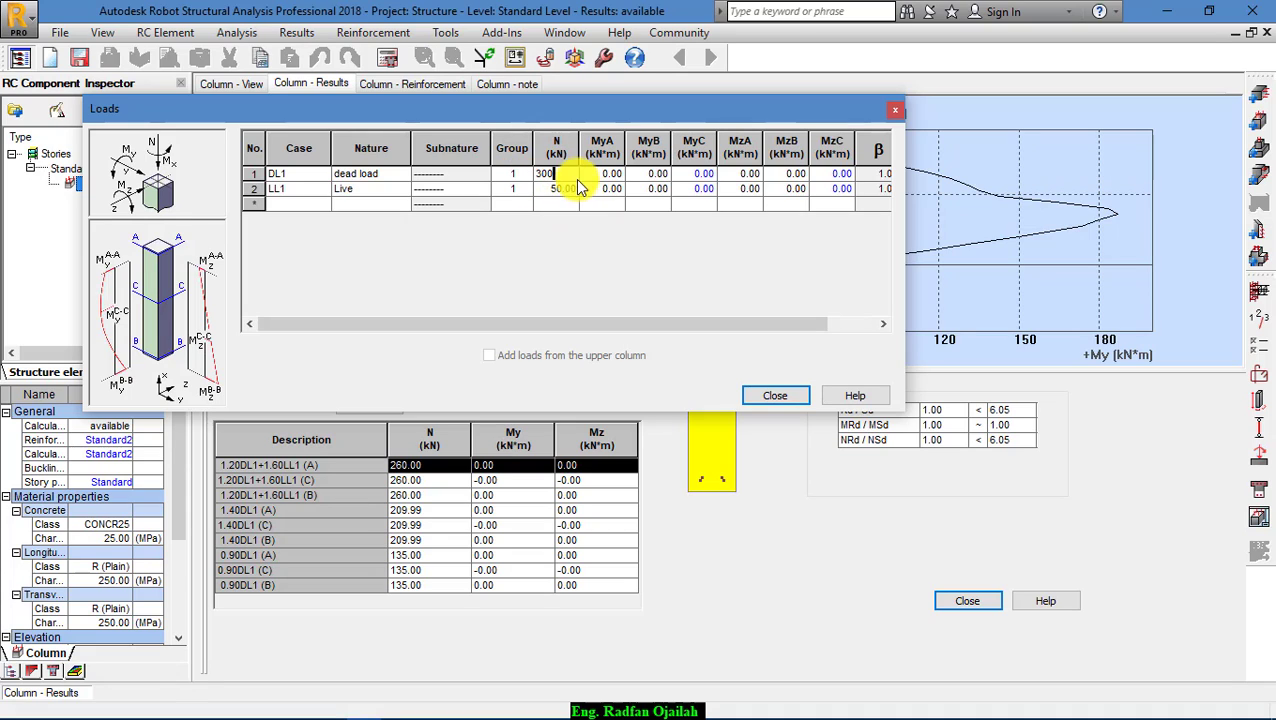
left_click(573, 188)
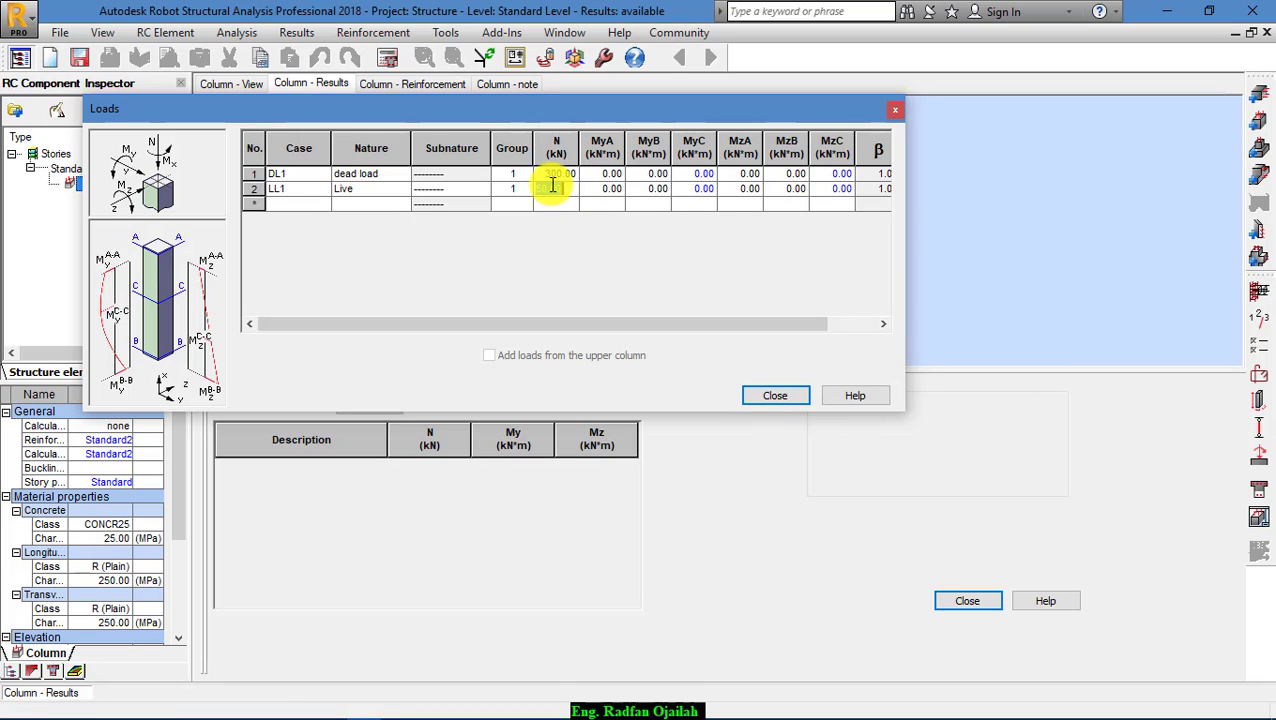
type("100")
left_click(775, 395)
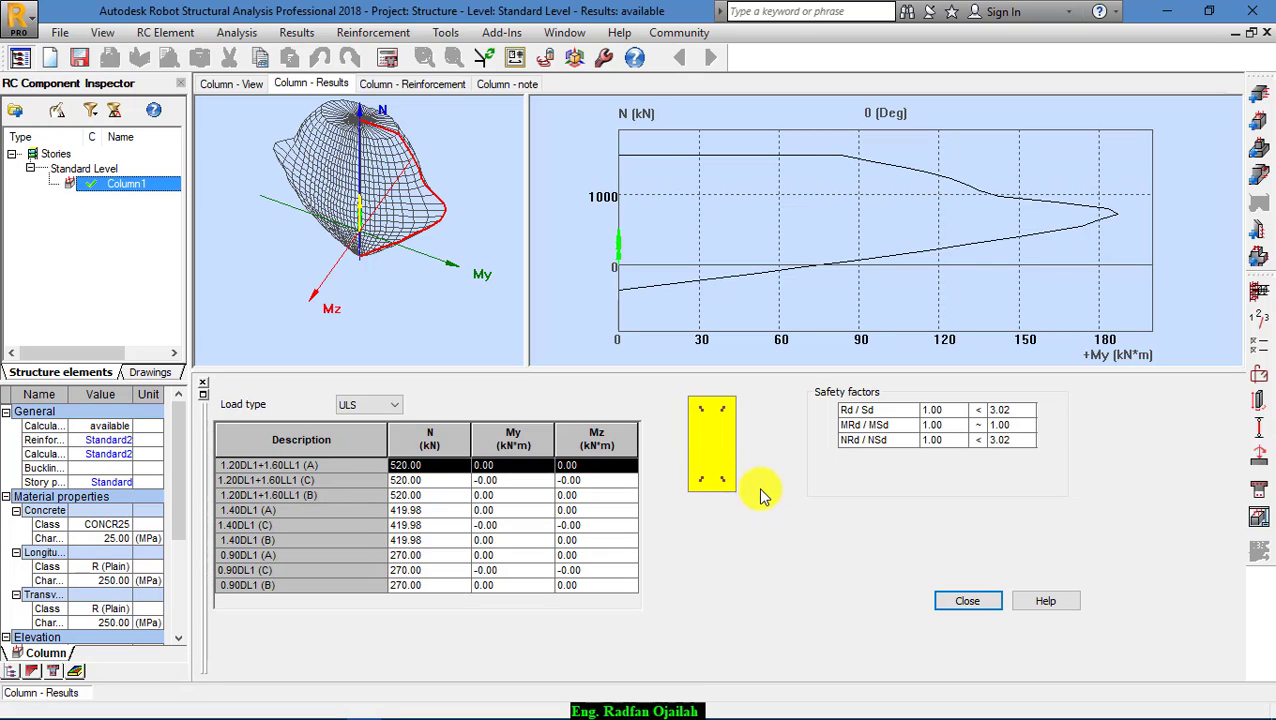
- Set the maximal number of corner bars in a bundle to 1 in the reinforcement pattern and recalculate the column
left_click(1257, 376)
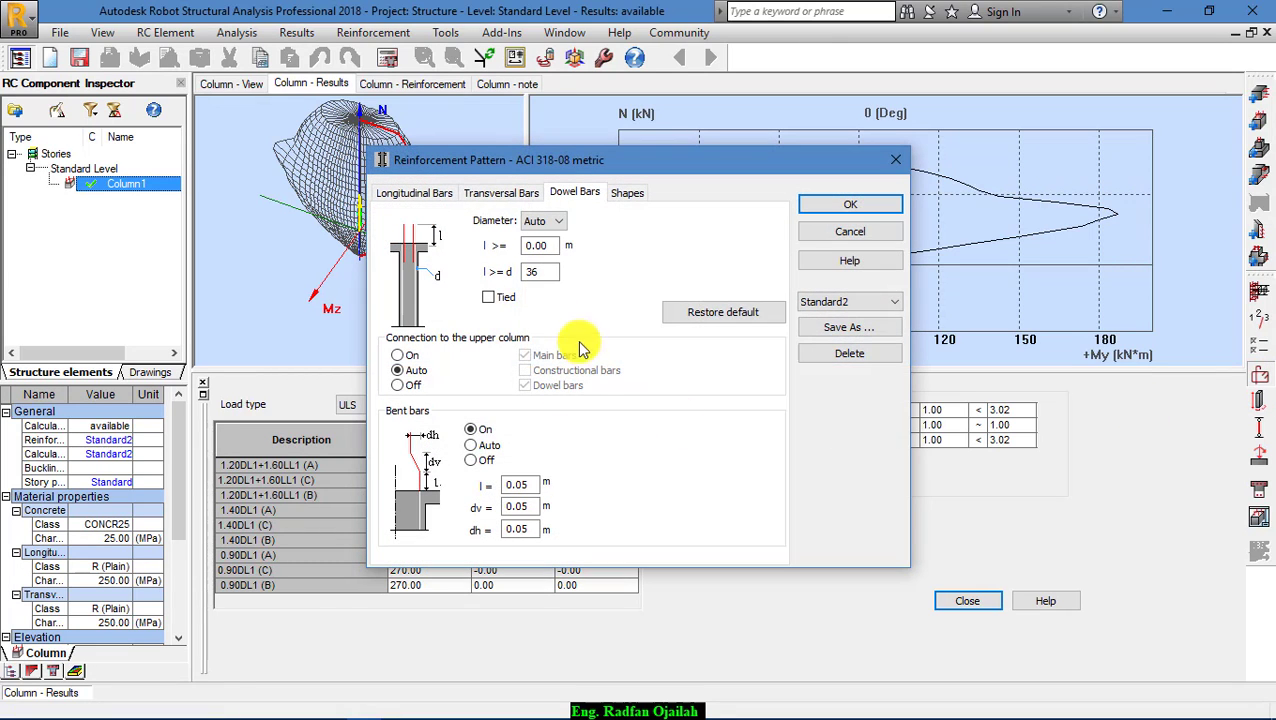
left_click(500, 193)
left_click(418, 195)
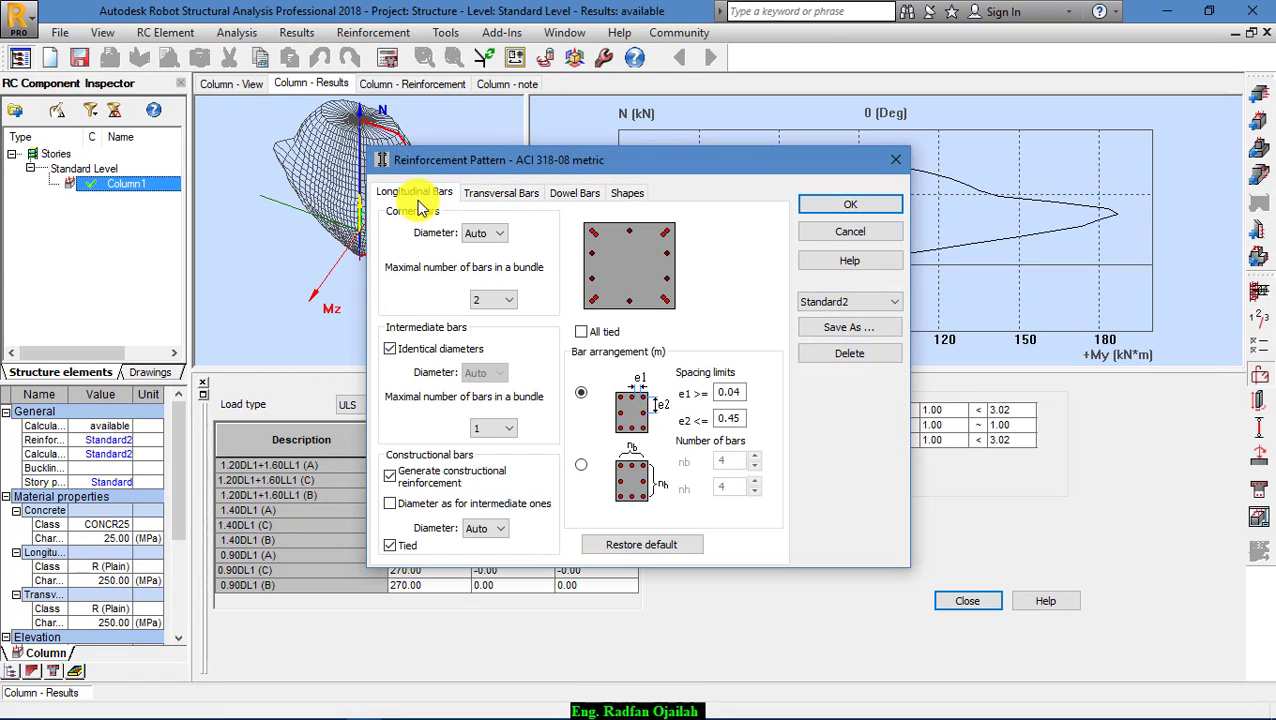
left_click(497, 300)
left_click(490, 317)
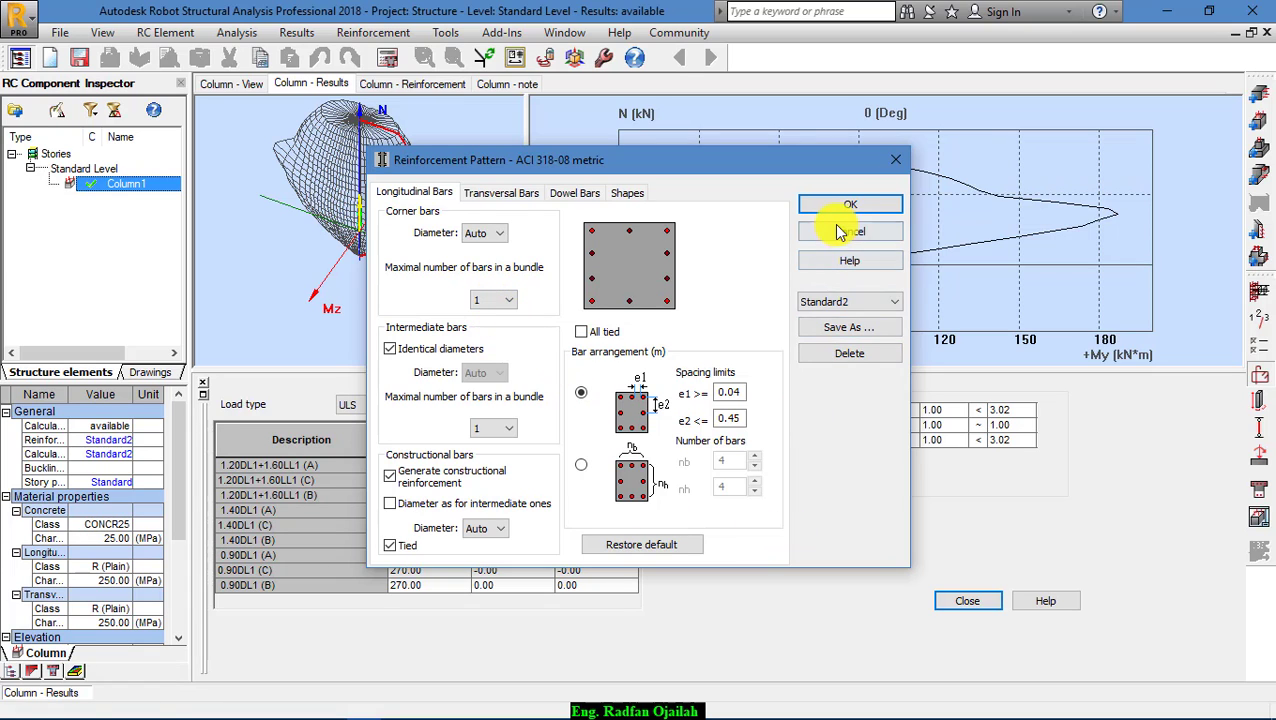
left_click(840, 206)
left_click(386, 58)
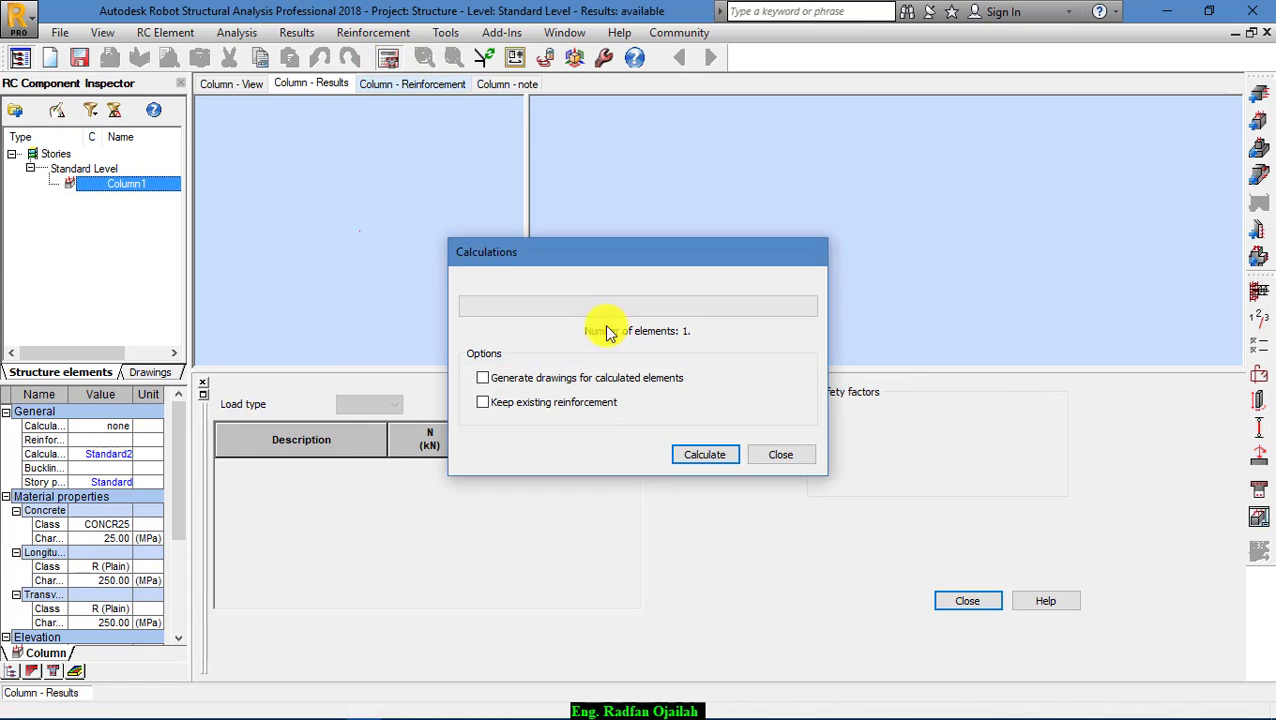
left_click(698, 454)
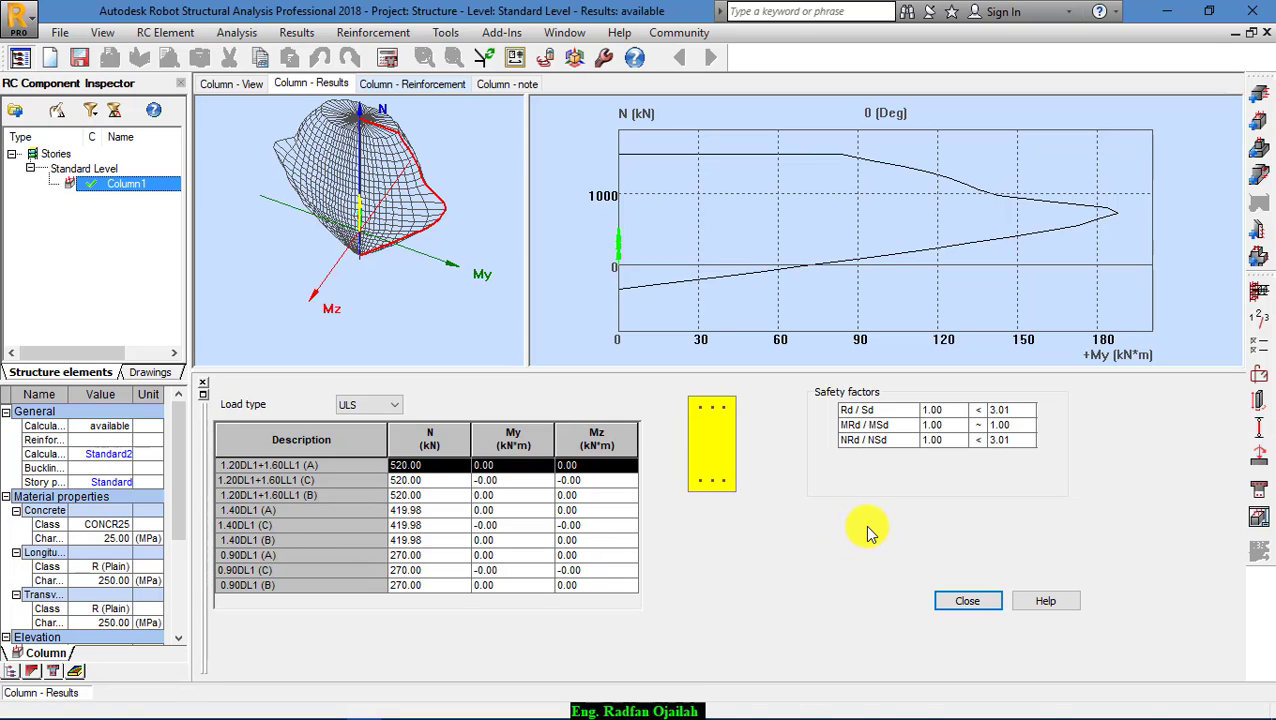
- Examine the diameter options for the main bars in the reinforcement table, keep 18 mm, and return to the column results
left_click(408, 84)
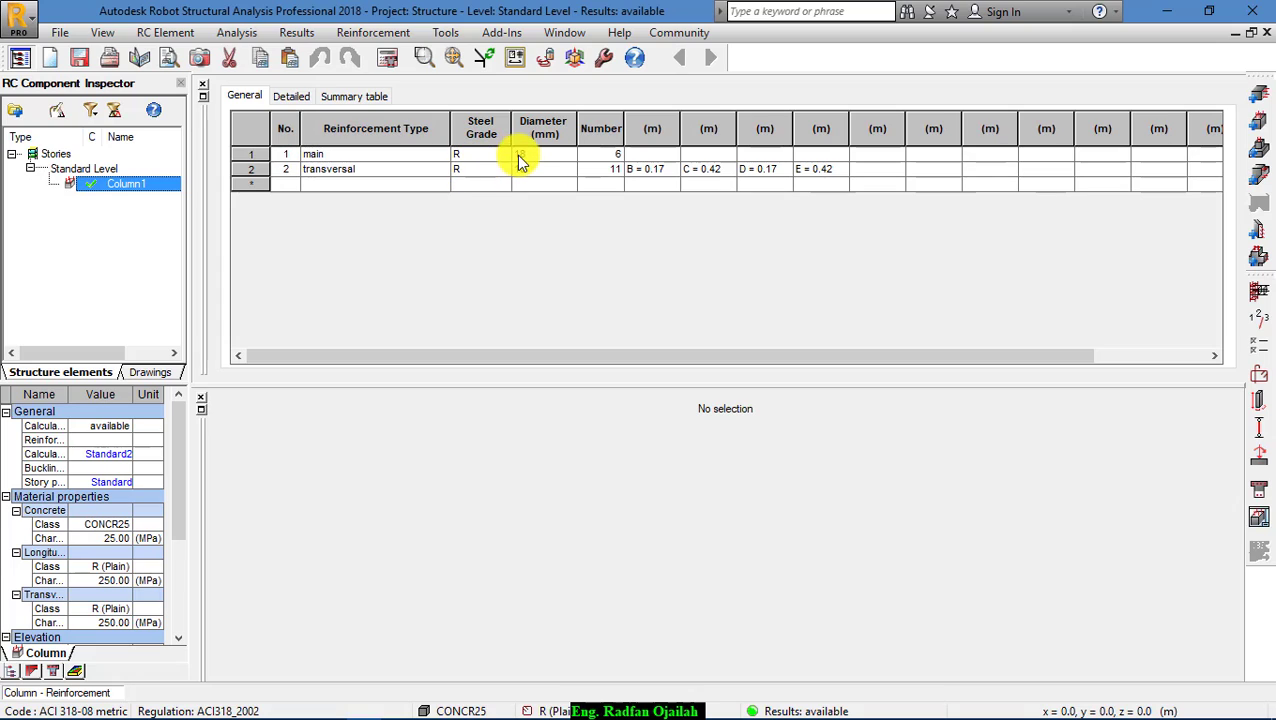
left_click(530, 158)
left_click(530, 158)
left_click(520, 156)
left_click(518, 155)
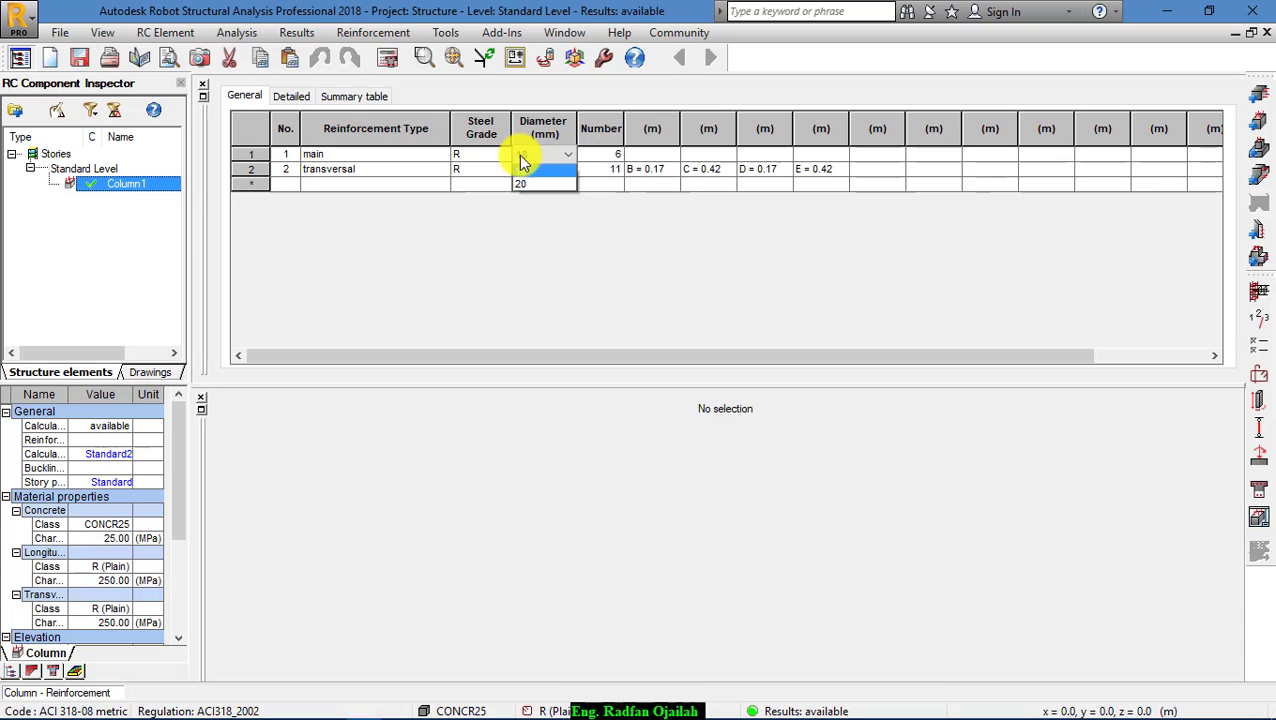
left_click(518, 153)
type("18")
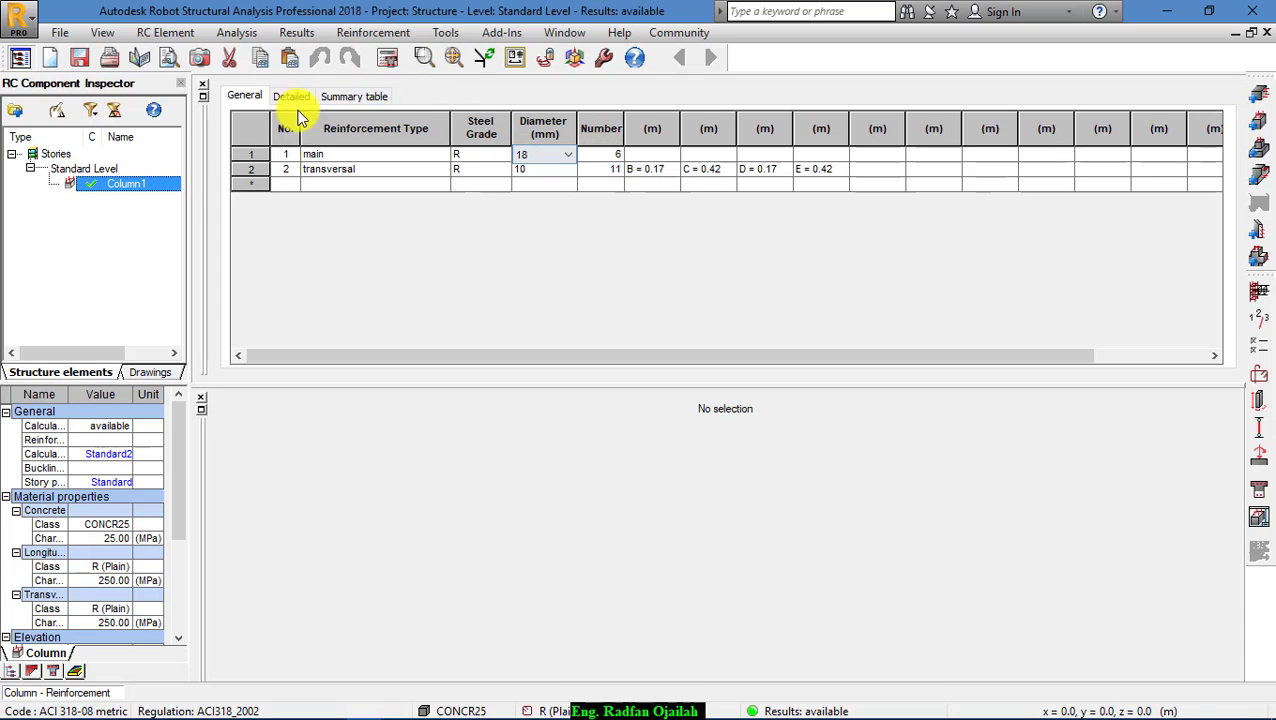
left_click_drag(206, 98, 847, 455)
left_click(325, 84)
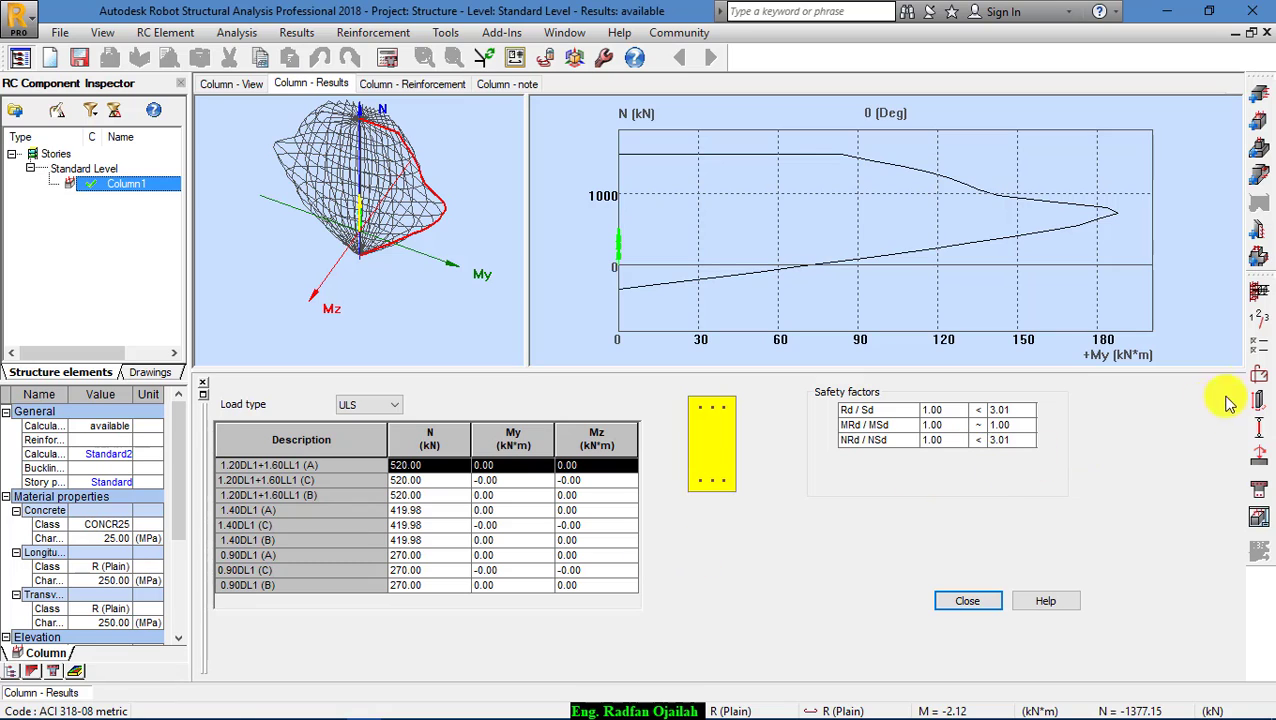
- Set the corner bar diameter to 16 mm in the reinforcement pattern and recalculate the column
left_click(1258, 378)
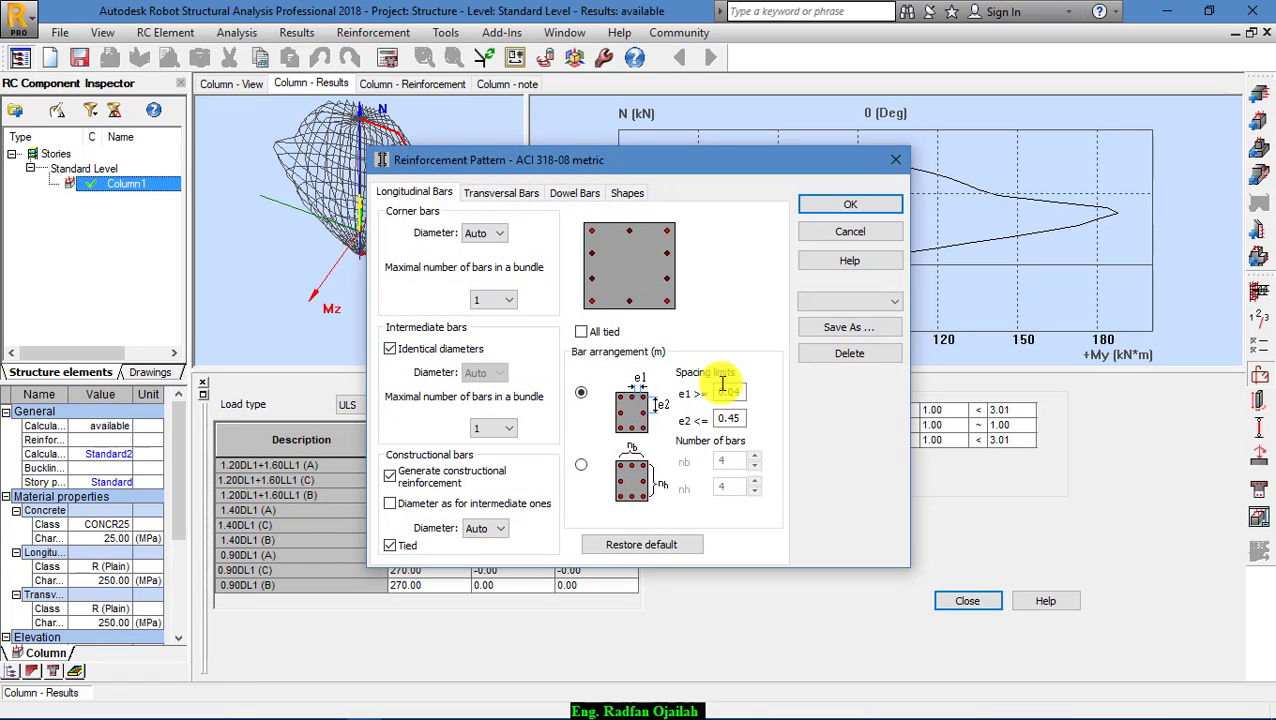
left_click(497, 193)
left_click(416, 192)
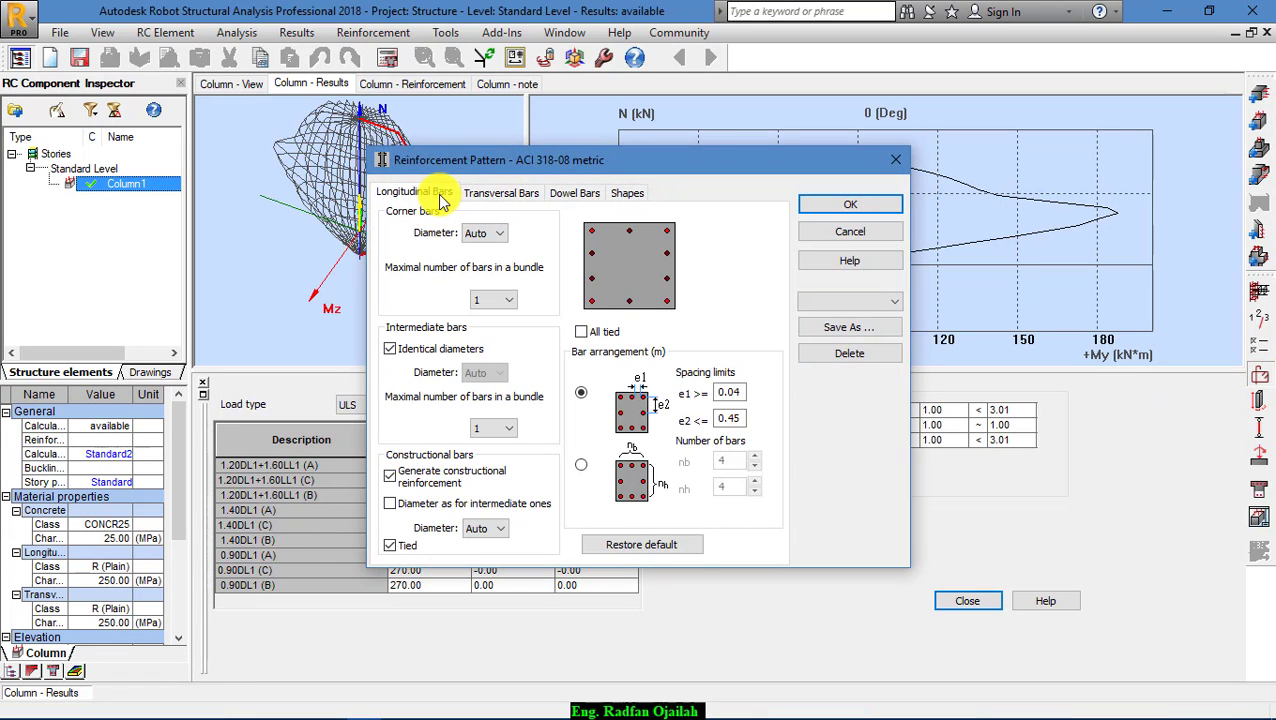
left_click(495, 233)
left_click(485, 263)
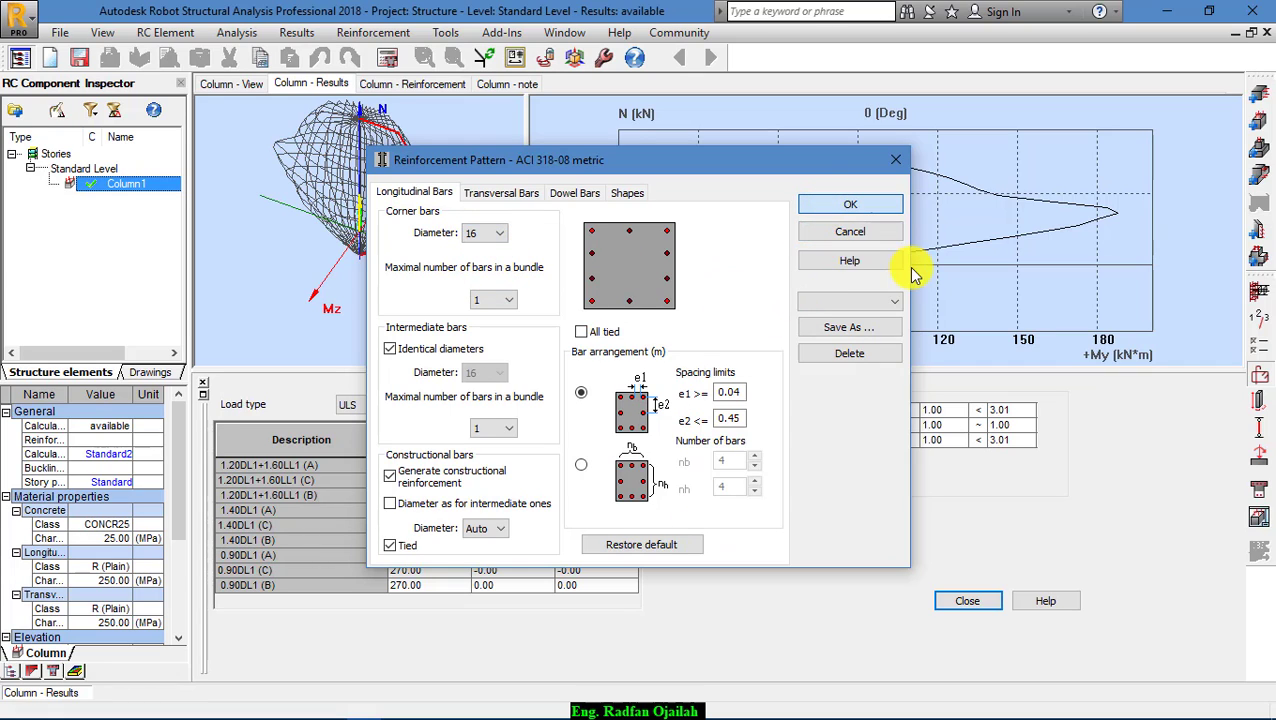
key("Return")
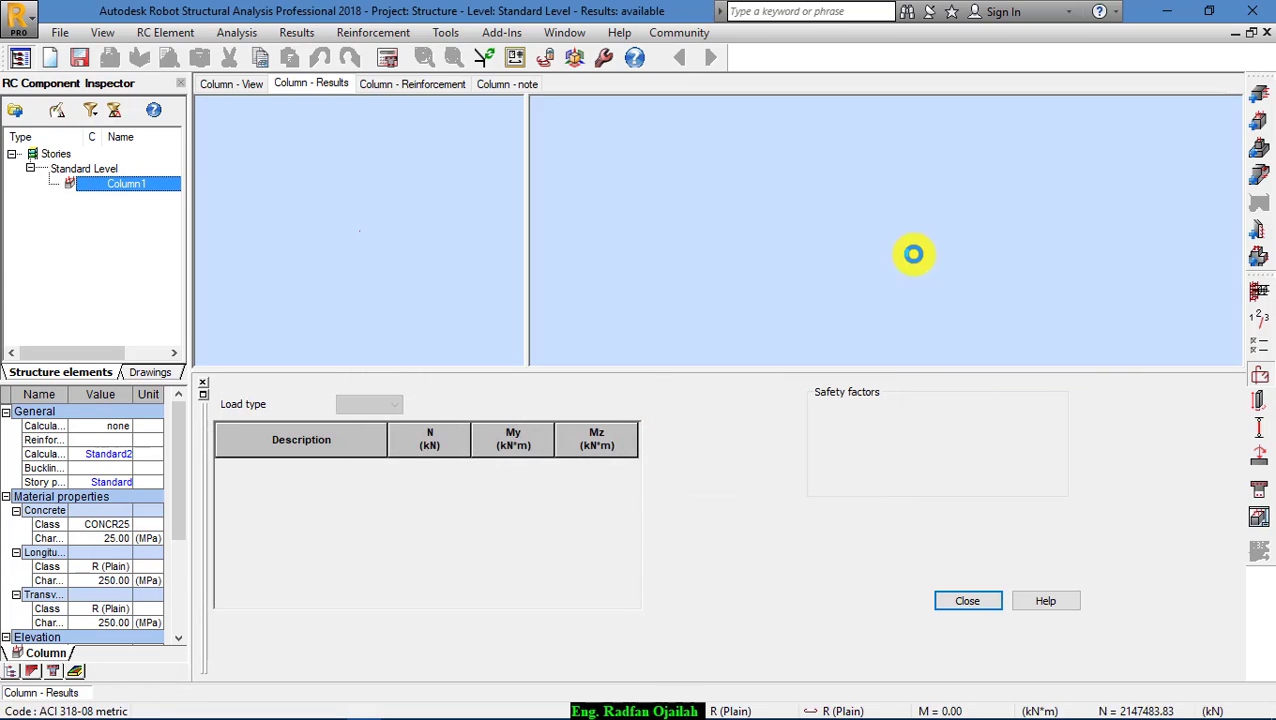
left_click(390, 57)
left_click(702, 455)
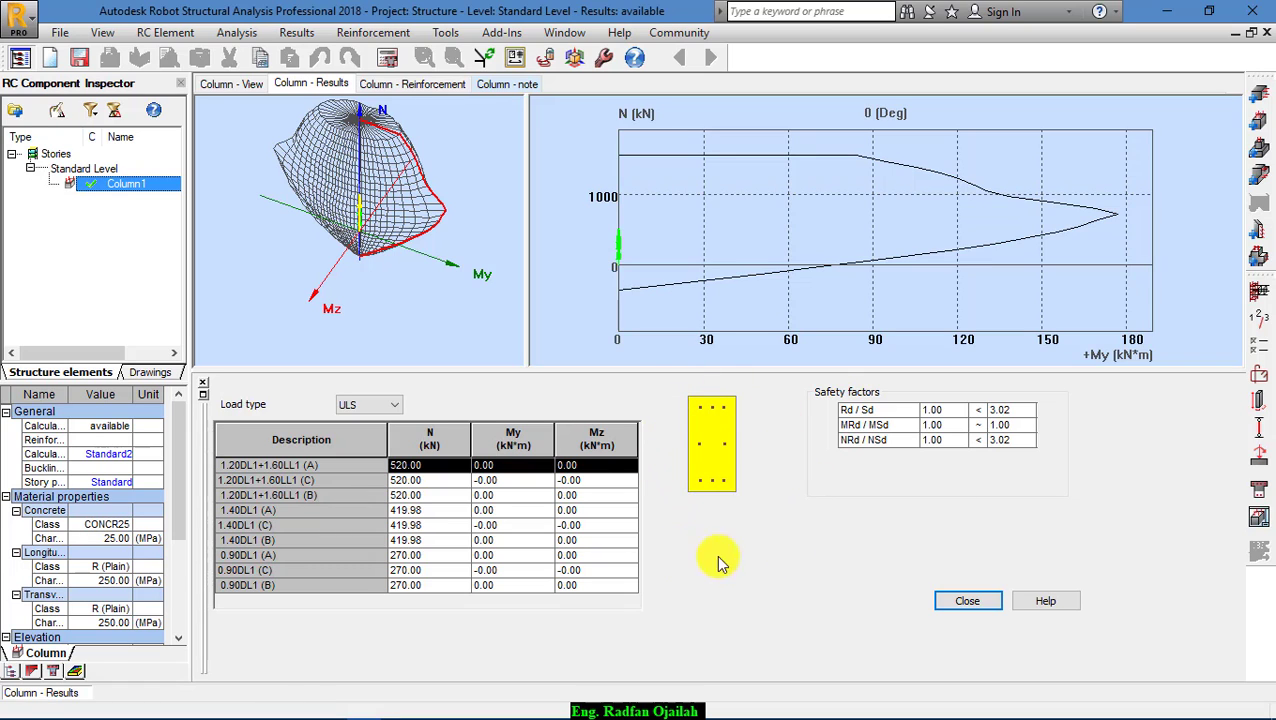
- Examine the column's reinforcement cage in 3D, turning to the front side and looking closely at the ties
left_click(412, 86)
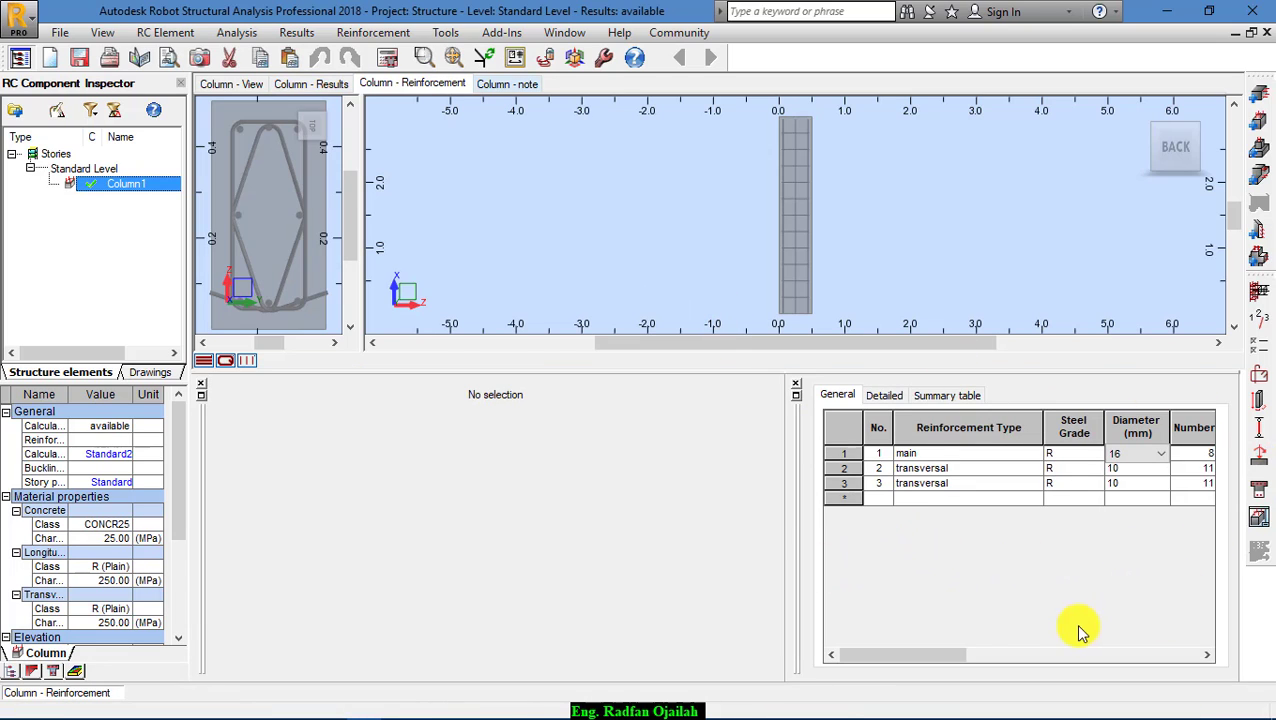
left_click(1135, 118)
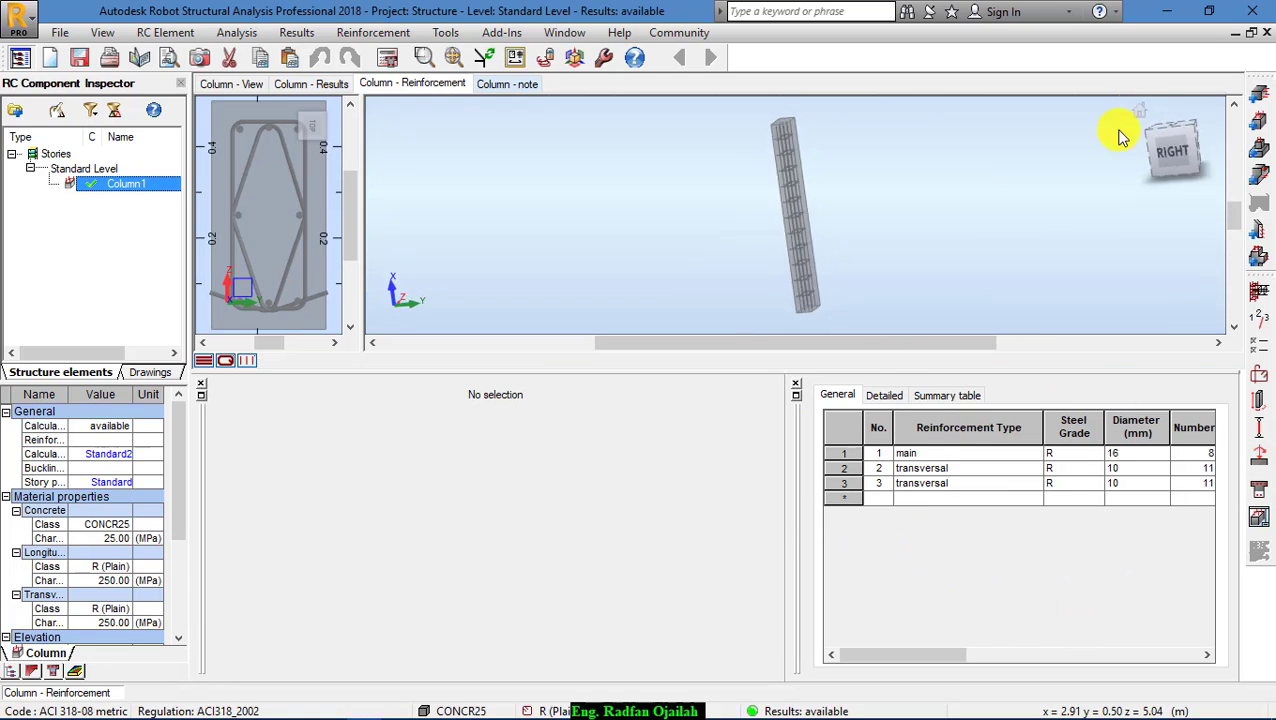
scroll(780, 225, "up", 5)
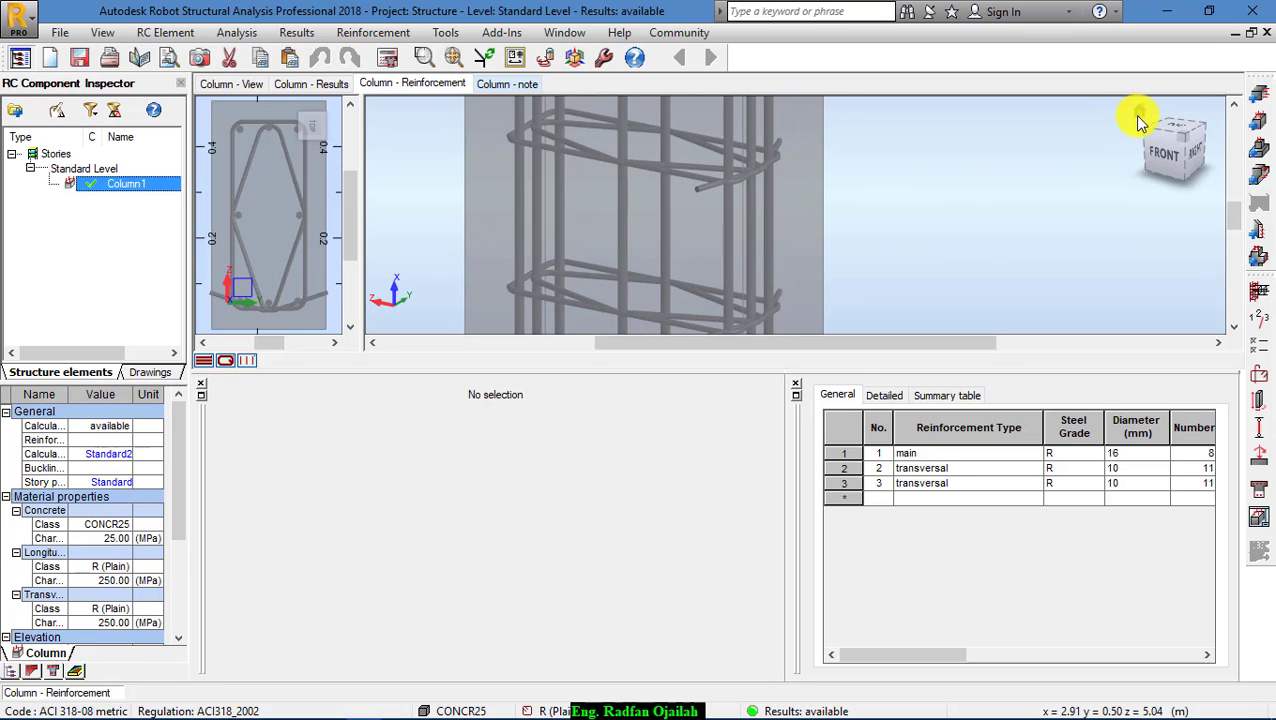
middle_click_drag(866, 252, 578, 307, "shift")
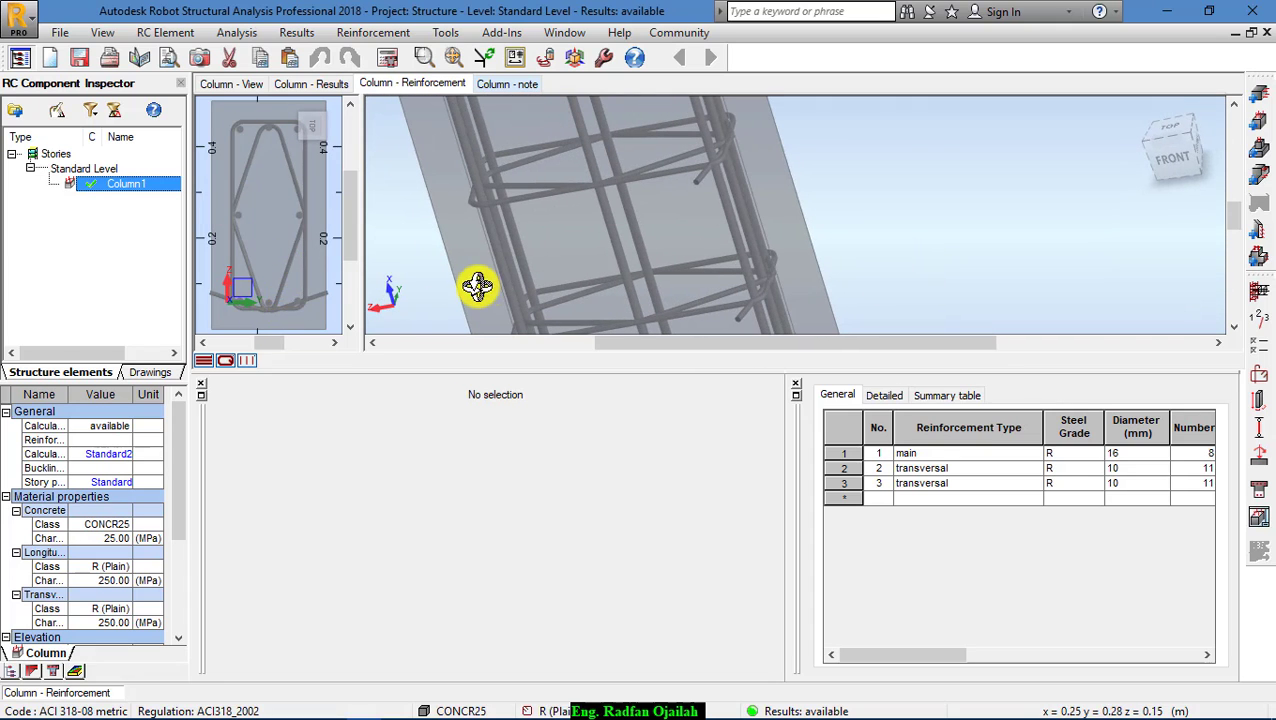
- Read through the column's calculation note, from material properties and geometry to the ULS analysis, reinforcement and material survey
left_click(497, 84)
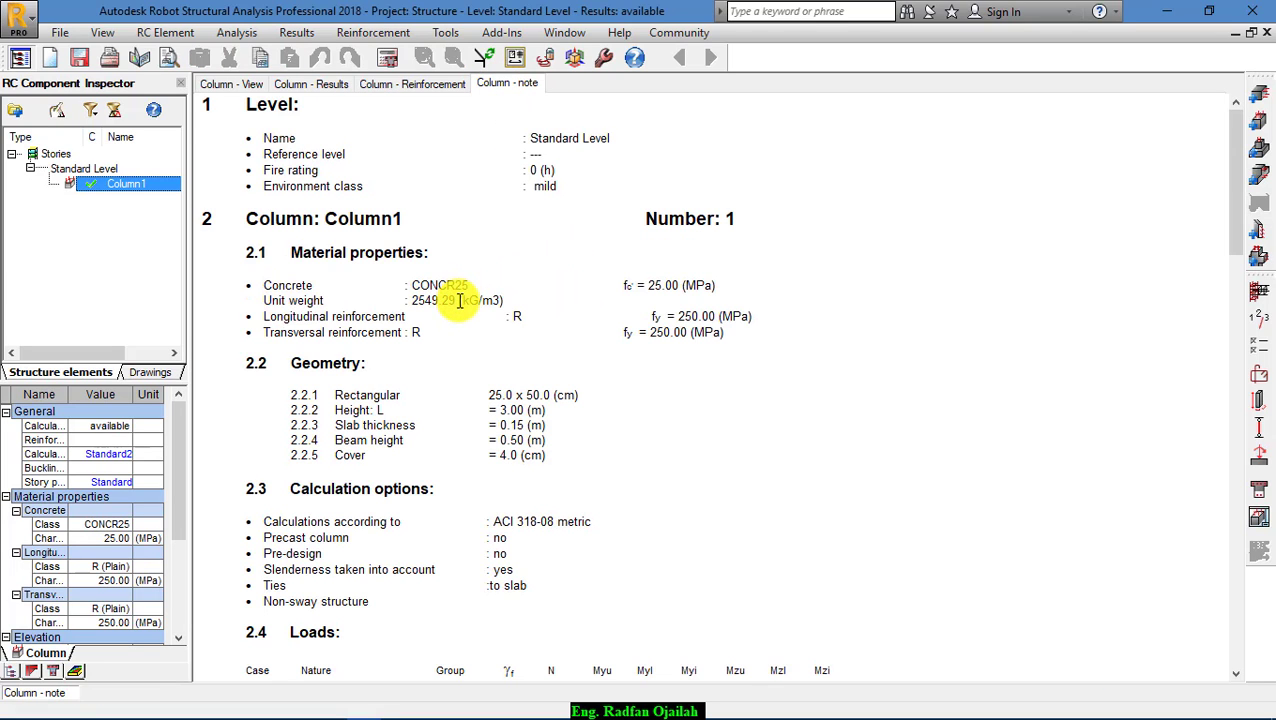
scroll(443, 301, "down", 1)
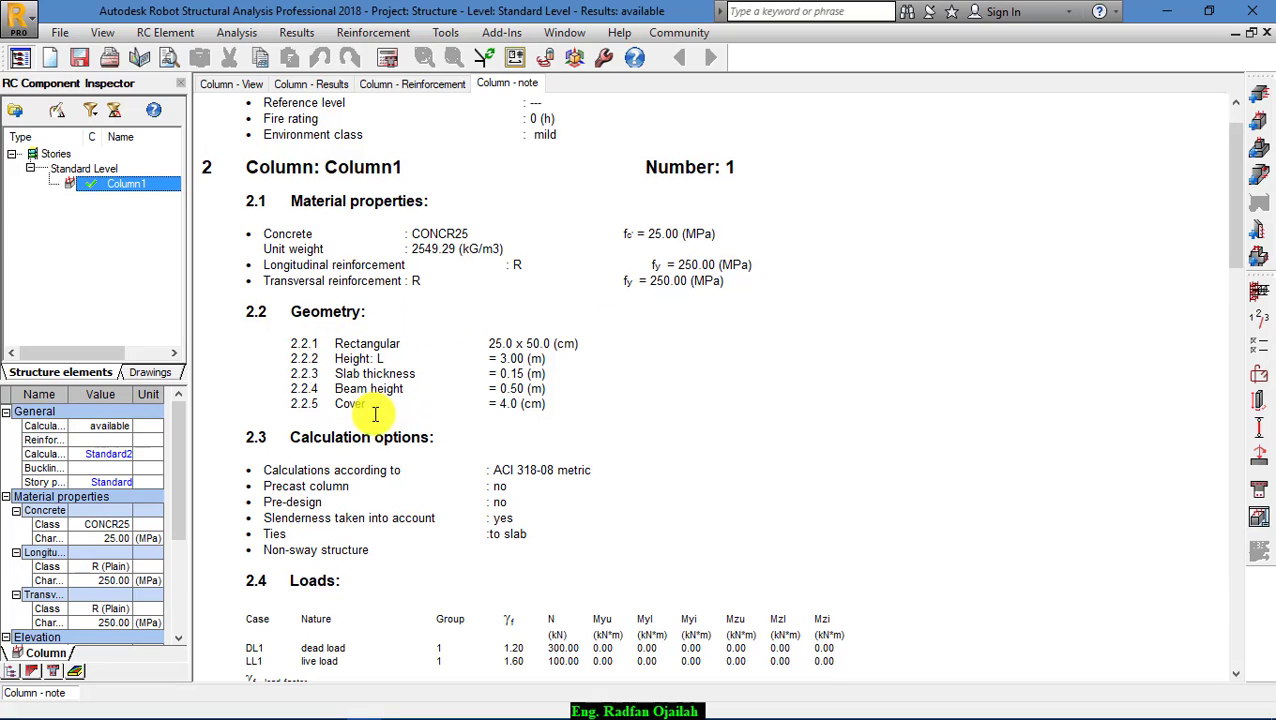
scroll(373, 432, "down", 1)
scroll(373, 432, "down", 15)
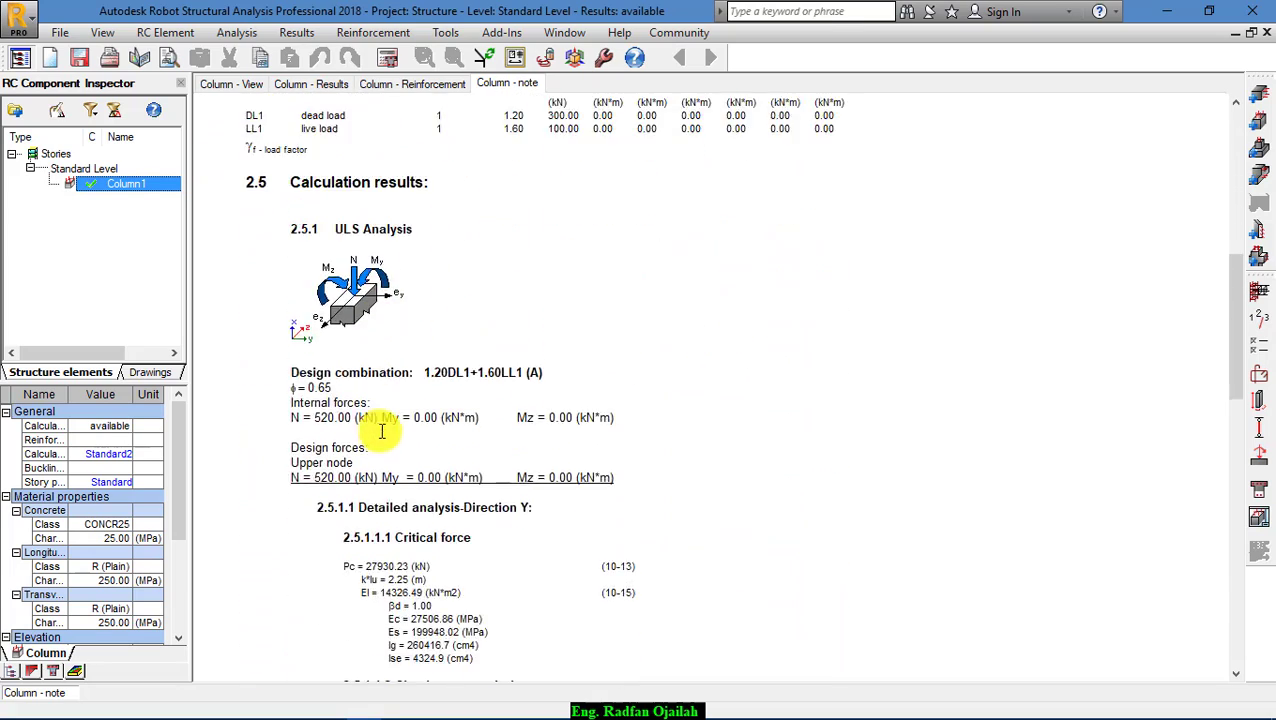
scroll(382, 430, "down", 14)
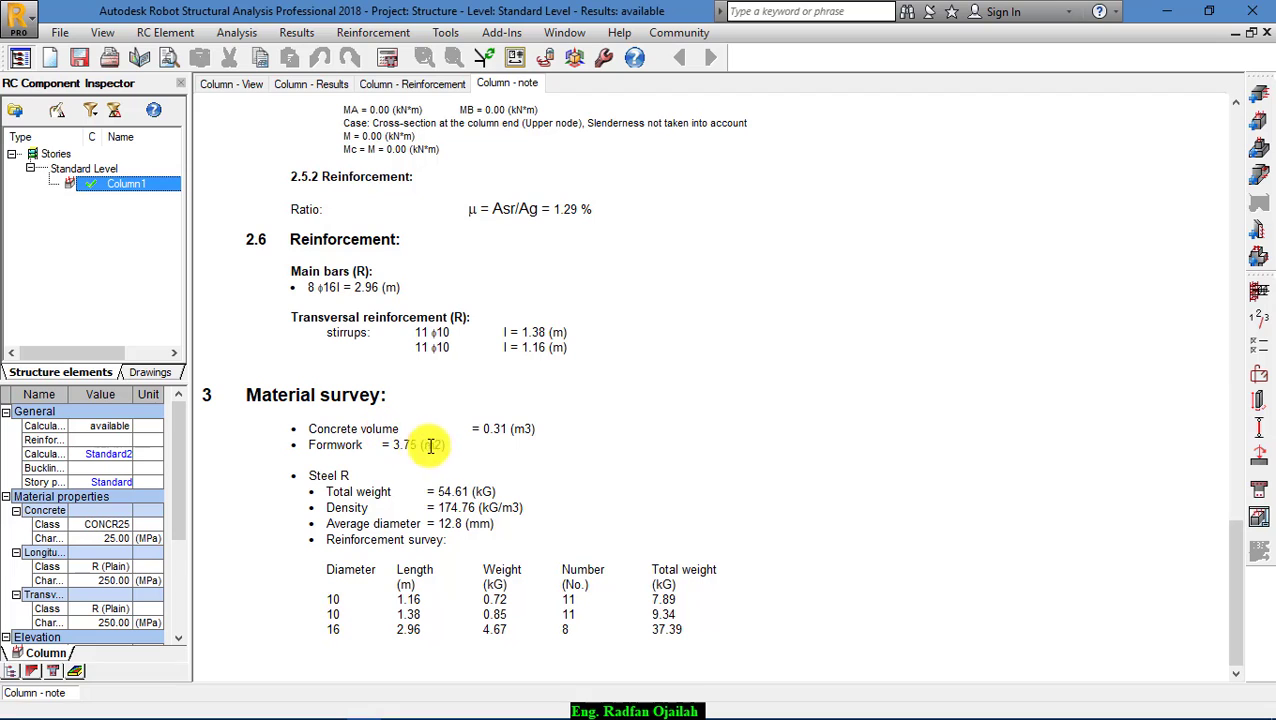
scroll(400, 320, "up", 12)
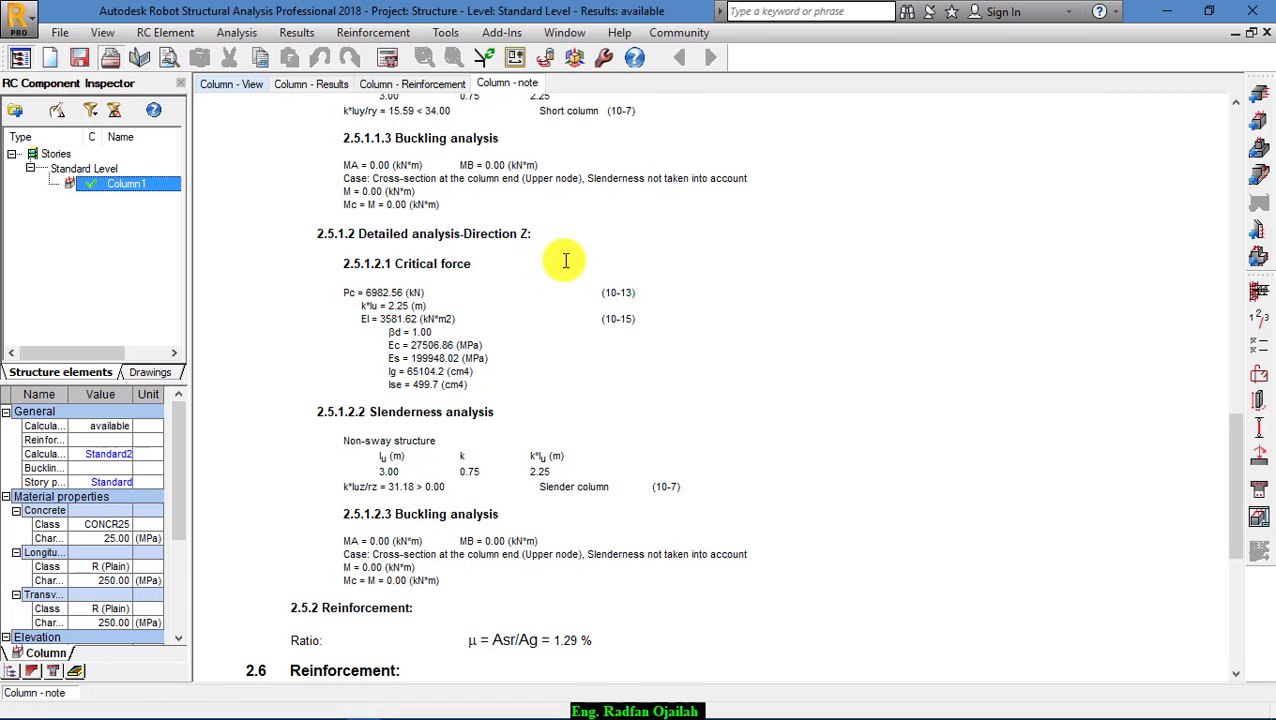
scroll(590, 250, "up", 6)
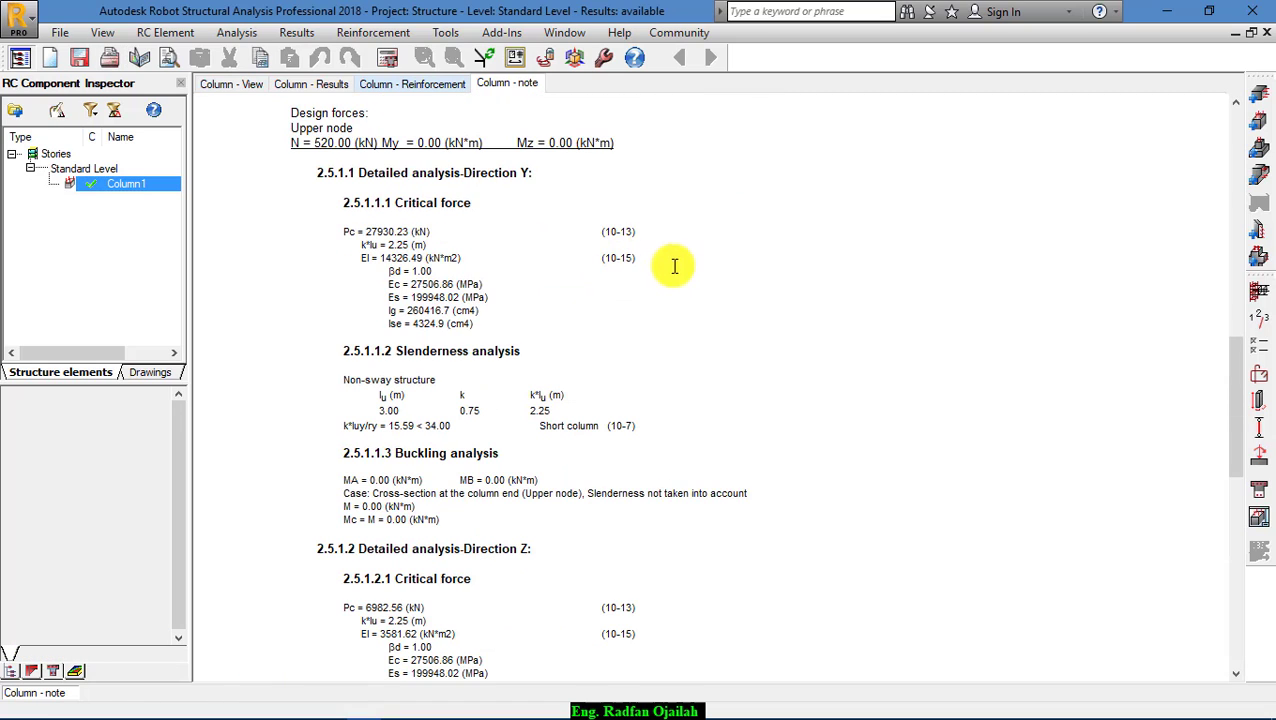
- Generate the column's reinforcement drawing and examine its elevation, section A-A and bar schedule
left_click(1259, 520)
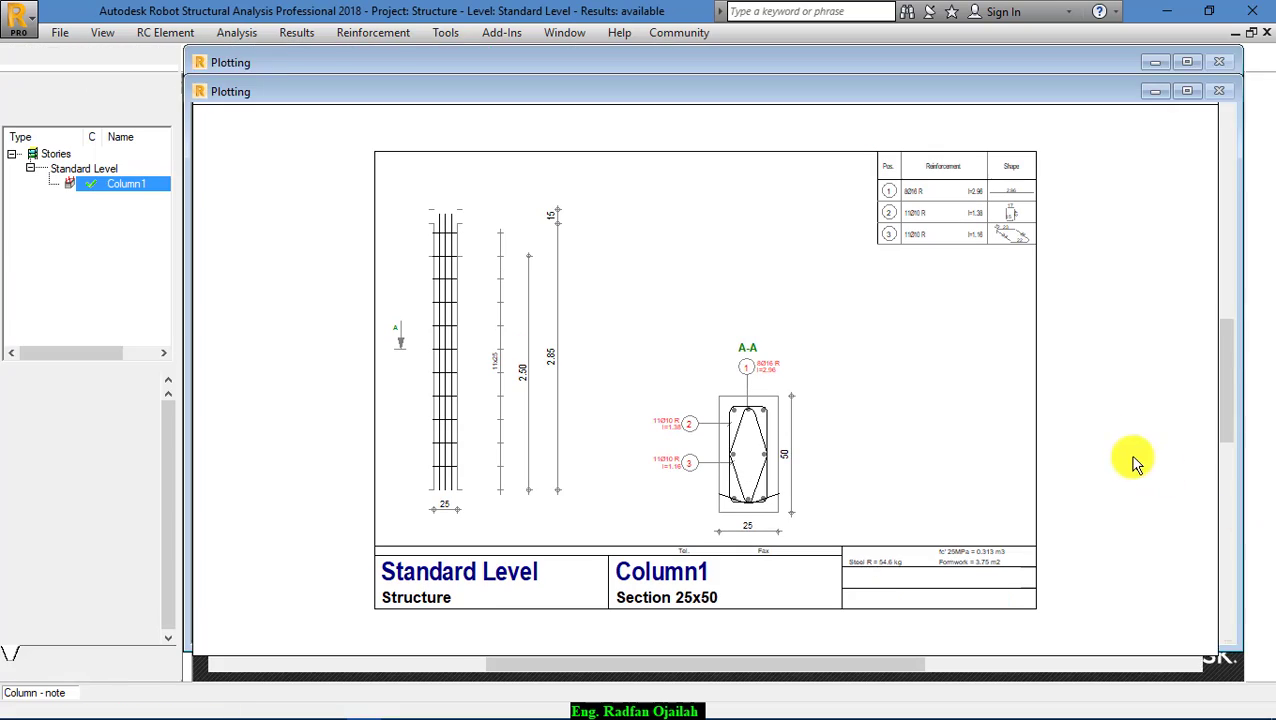
scroll(447, 380, "up", 4)
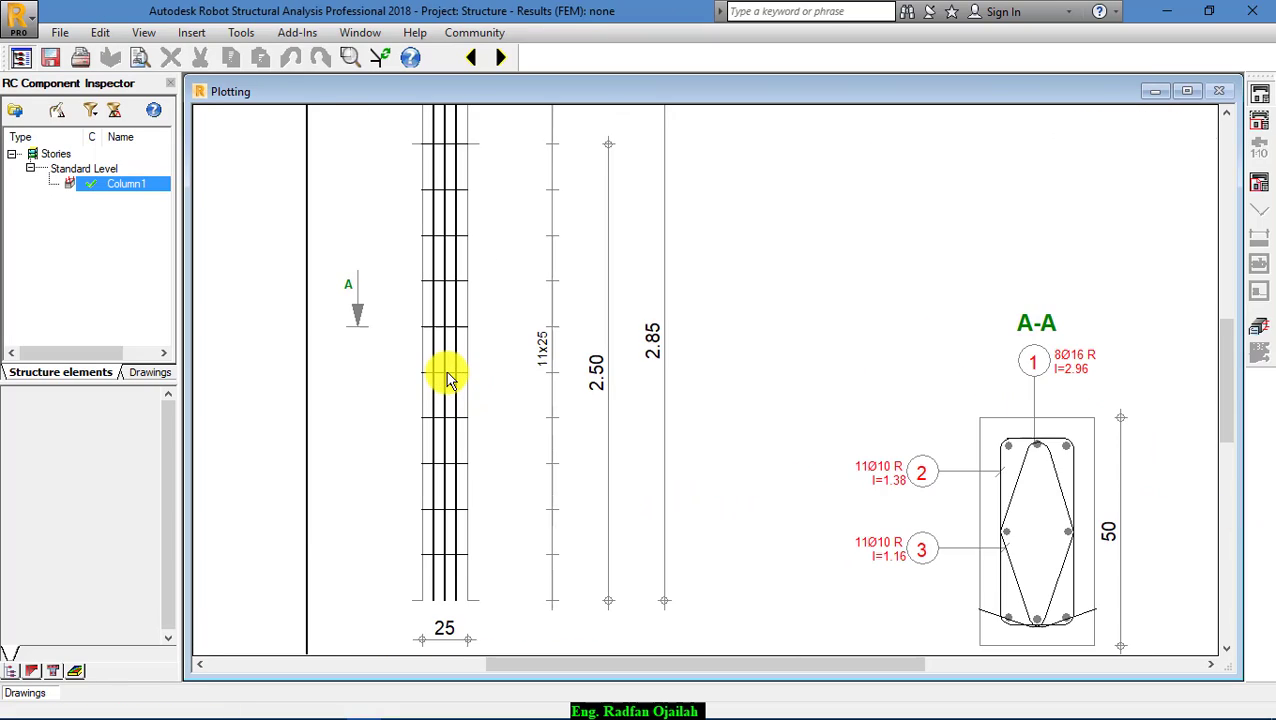
scroll(447, 413, "down", 2)
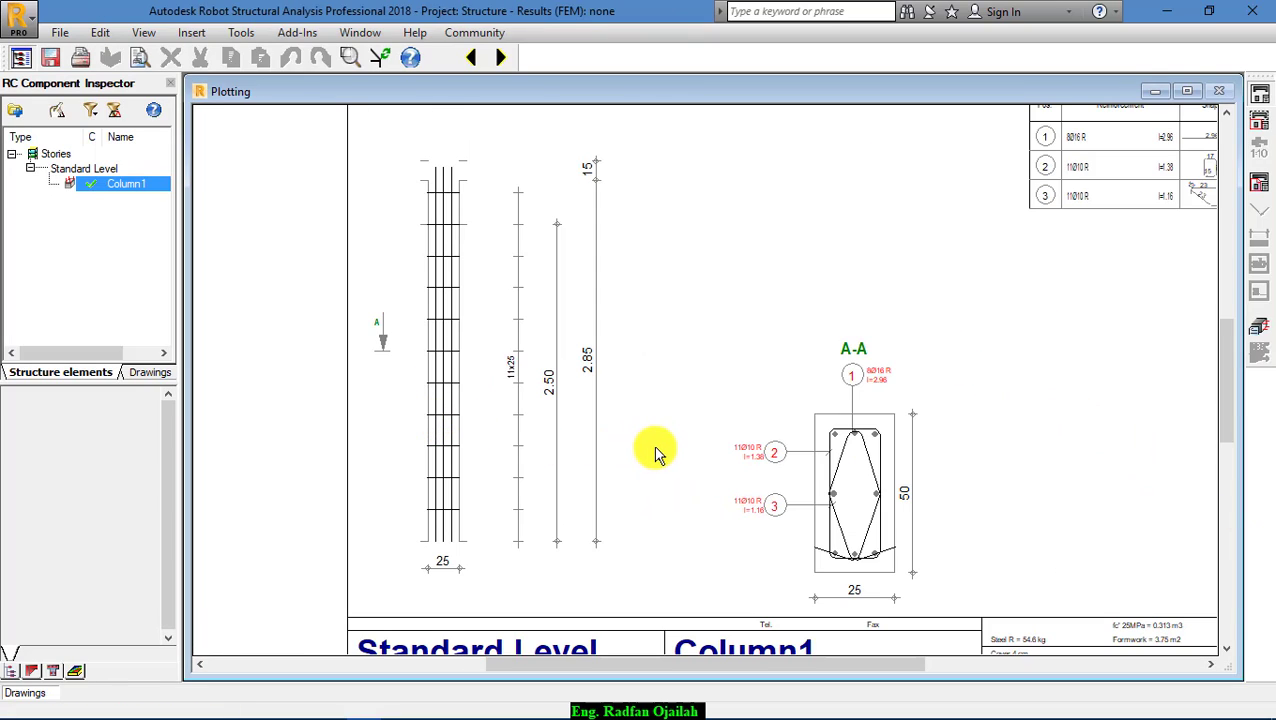
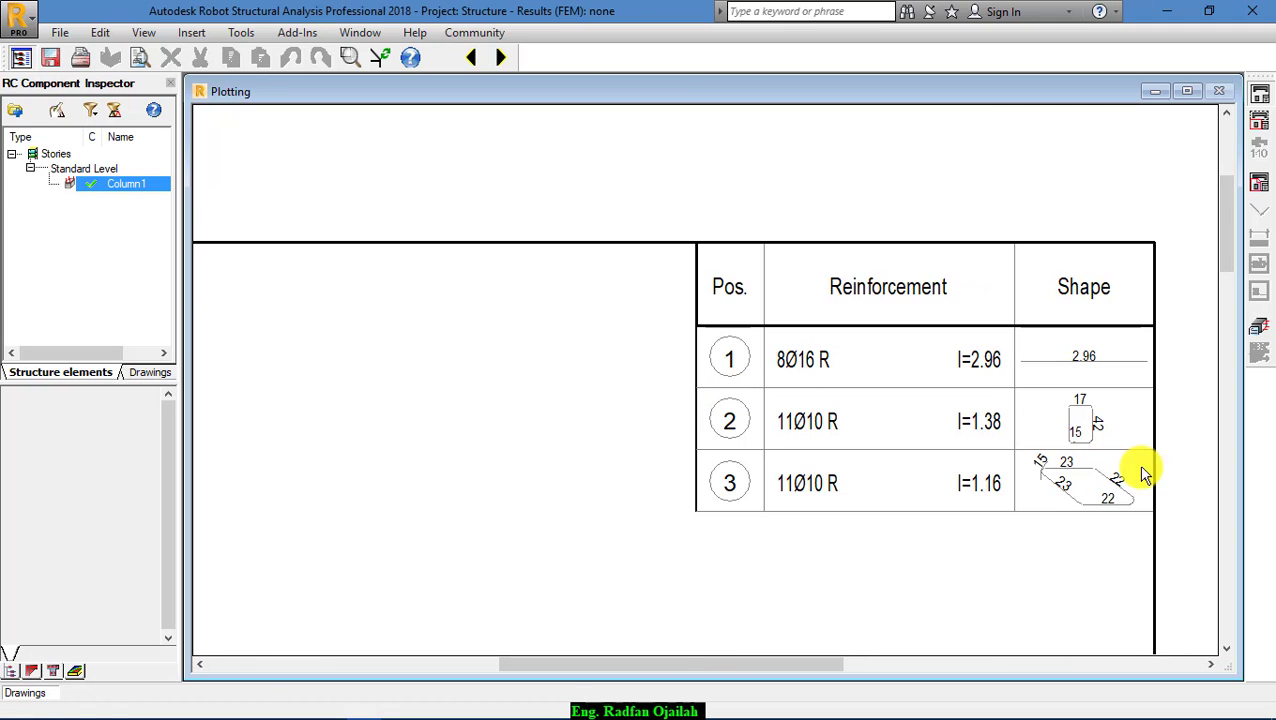
scroll(1150, 308, "down", 2)
scroll(1150, 308, "down", 4)
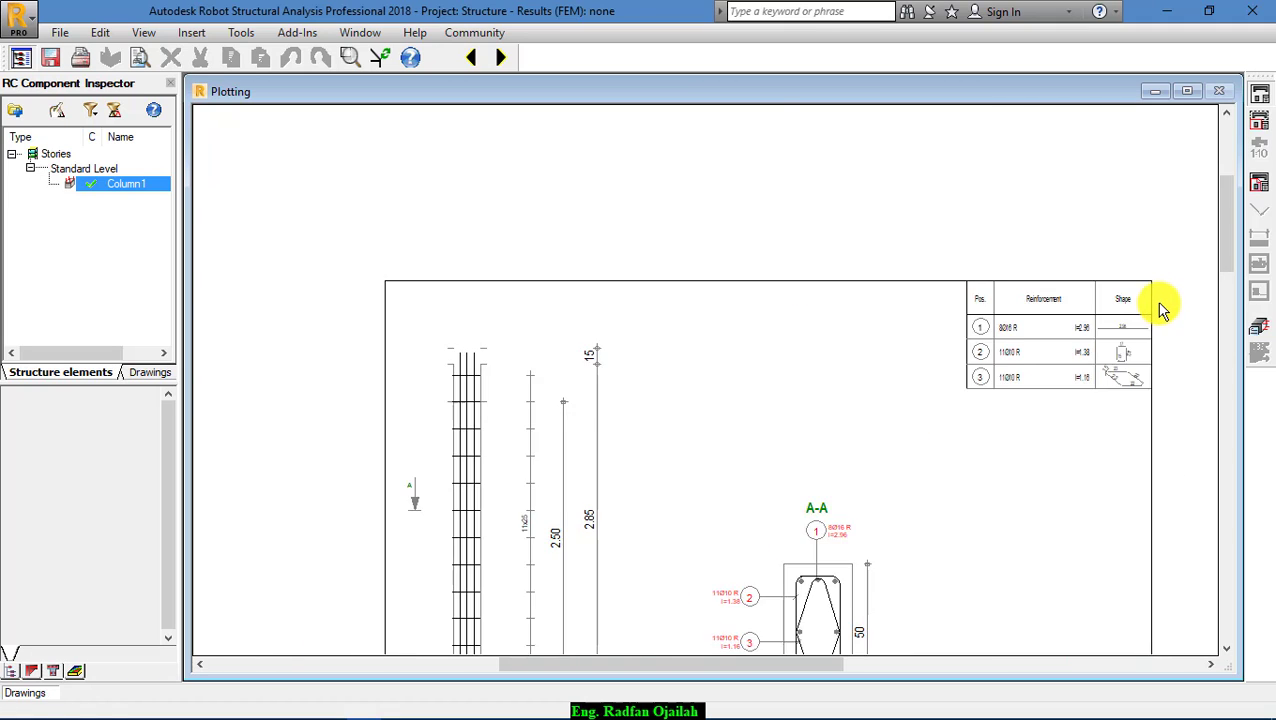
- Return from the drawing to the column's reinforcement view and examine the upper end of the cage in 3D
left_click(1259, 325)
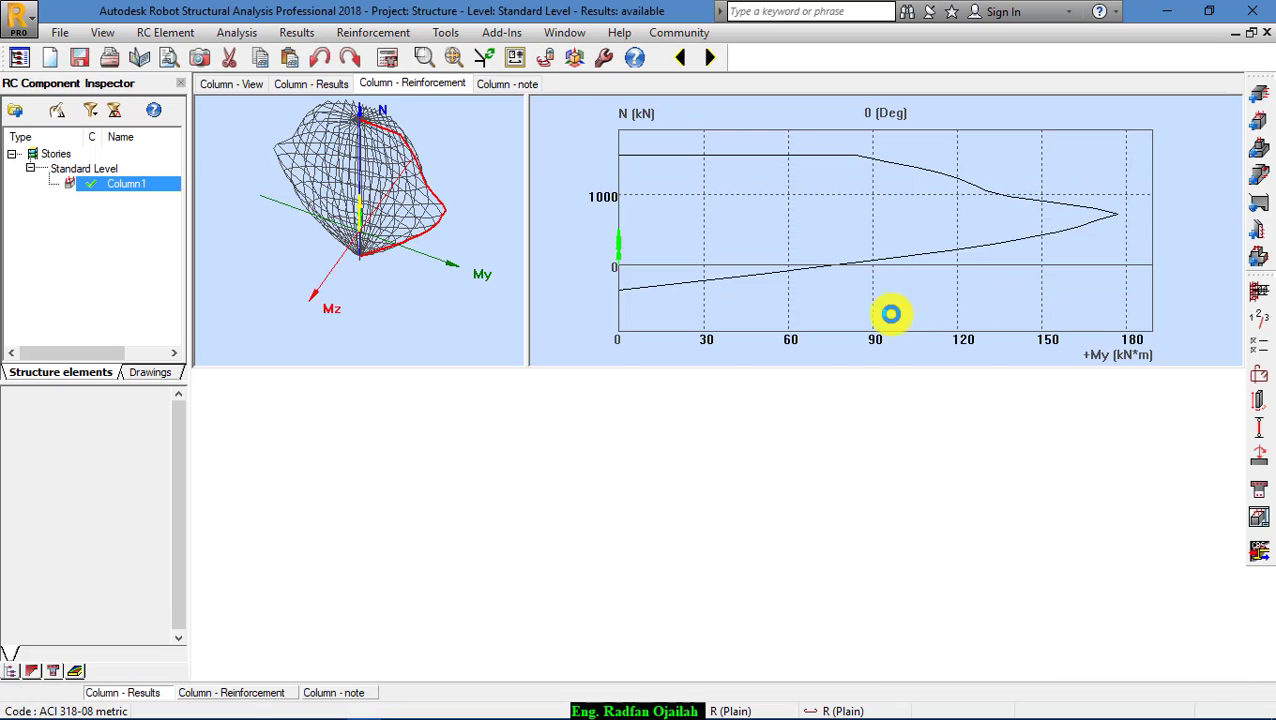
left_click(507, 84)
left_click(452, 85)
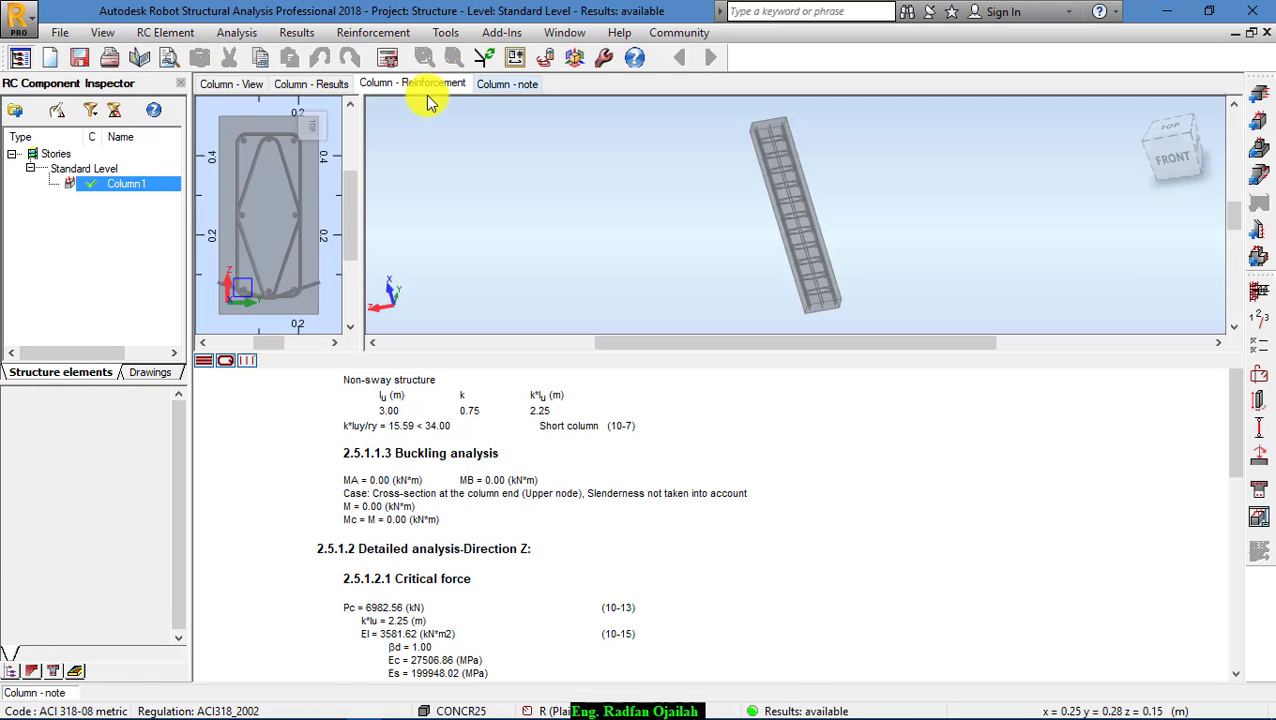
scroll(781, 147, "up", 2)
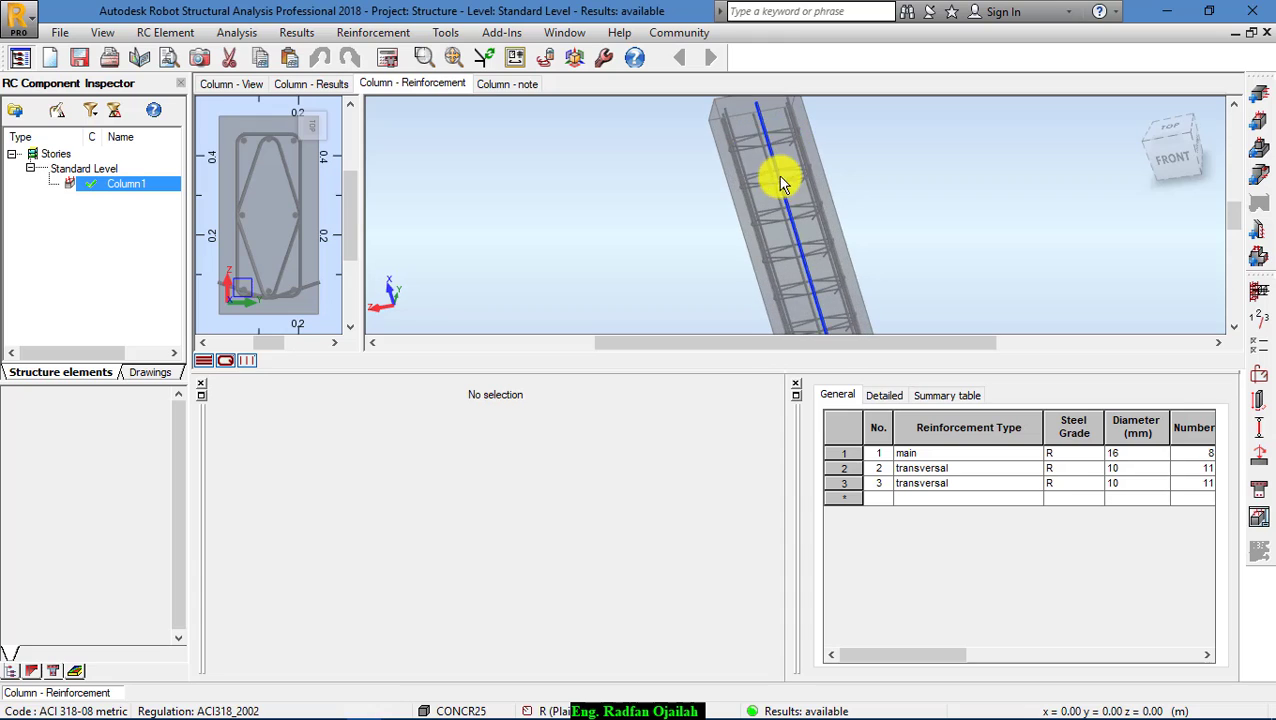
scroll(778, 175, "down", 2)
scroll(748, 150, "down", 1)
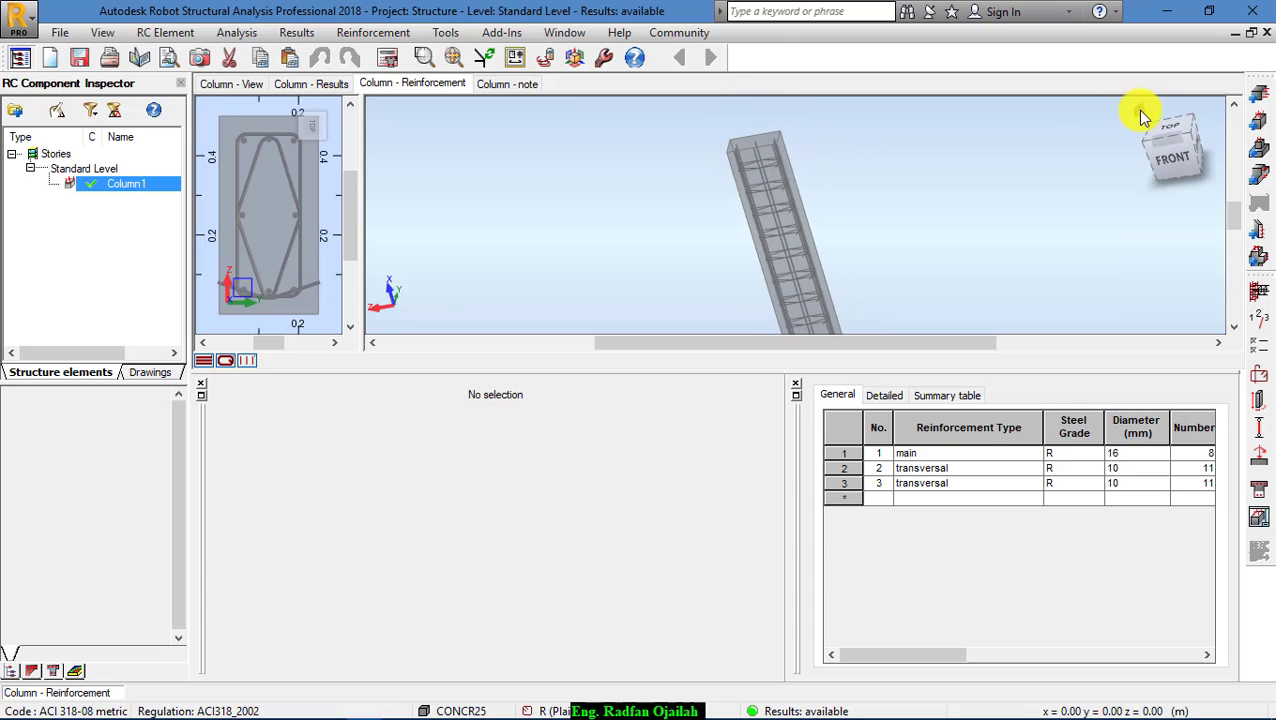
left_click_drag(1143, 117, 808, 303)
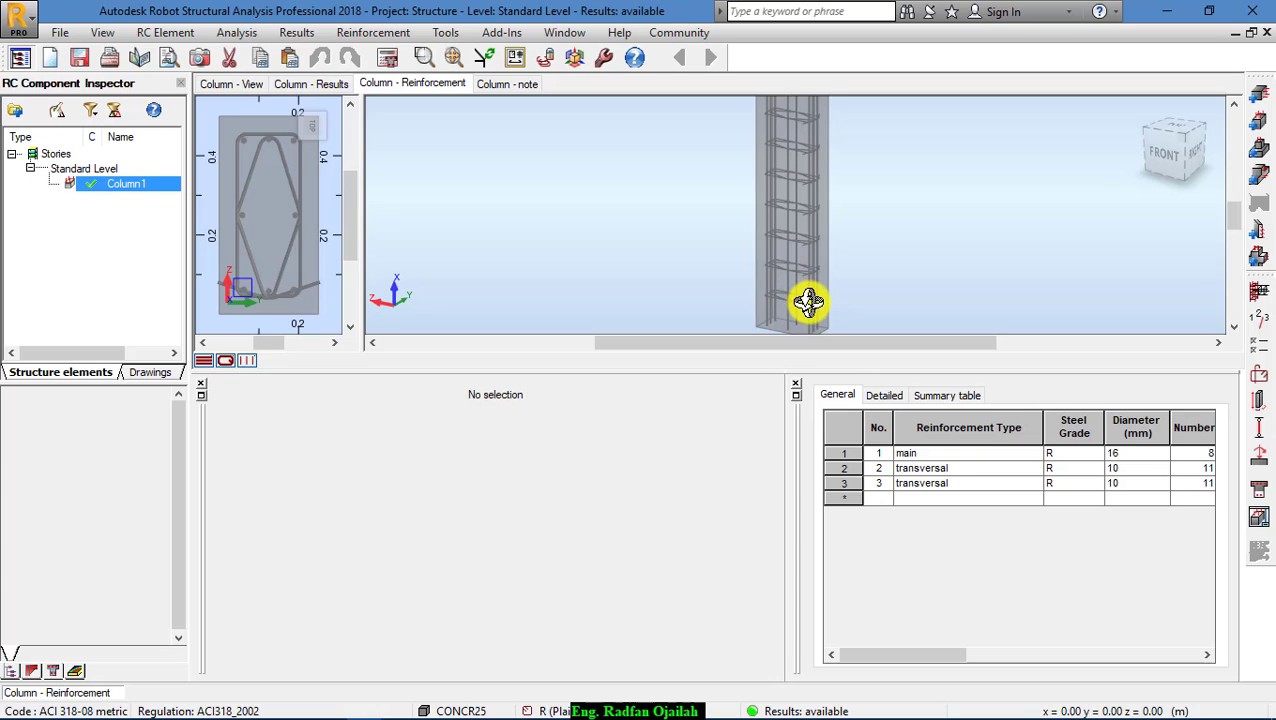
scroll(808, 303, "down", 2)
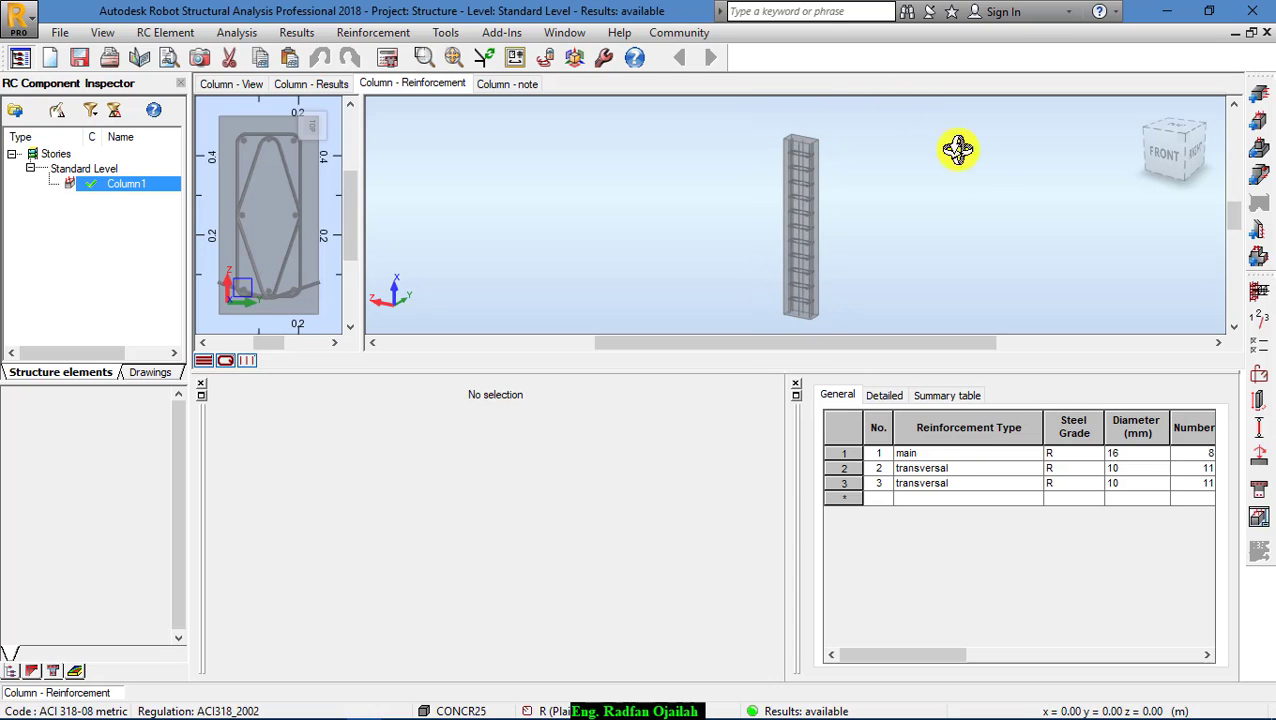
- Enable dowels for the column in the Reinforcement of columns settings and set their bar diameter to 16 mm
left_click(1258, 290)
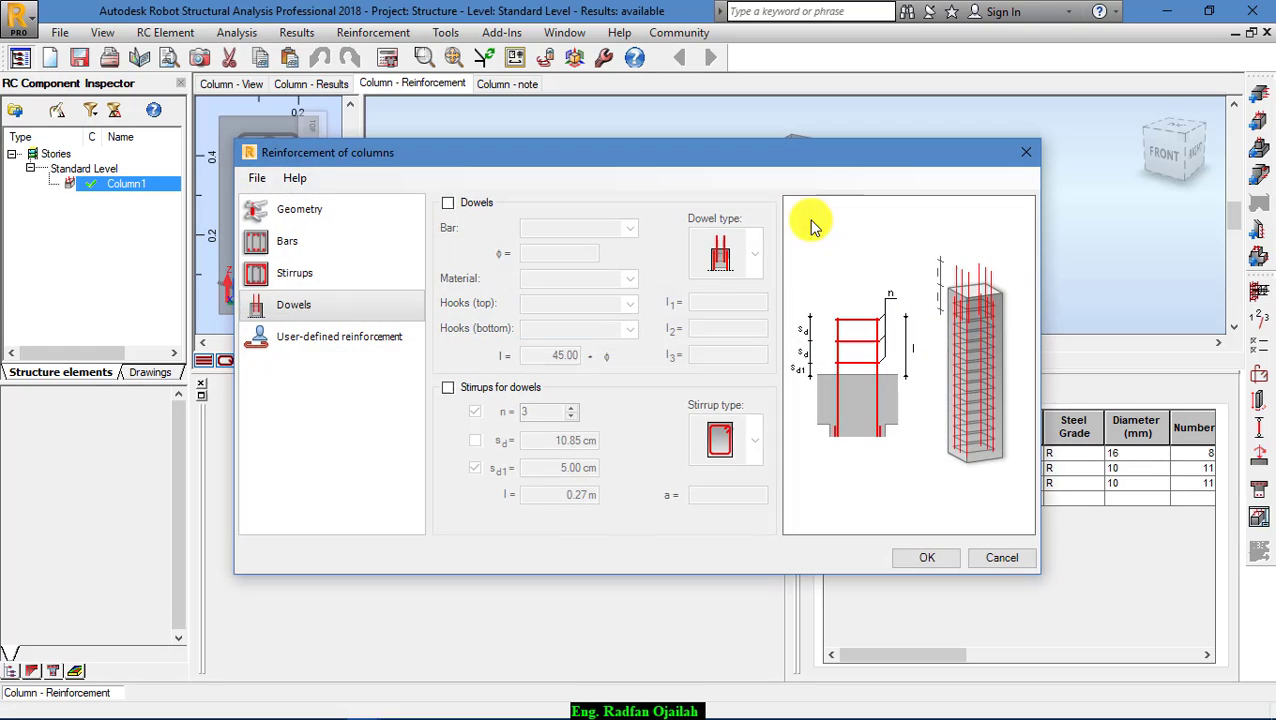
left_click(447, 203)
left_click(578, 232)
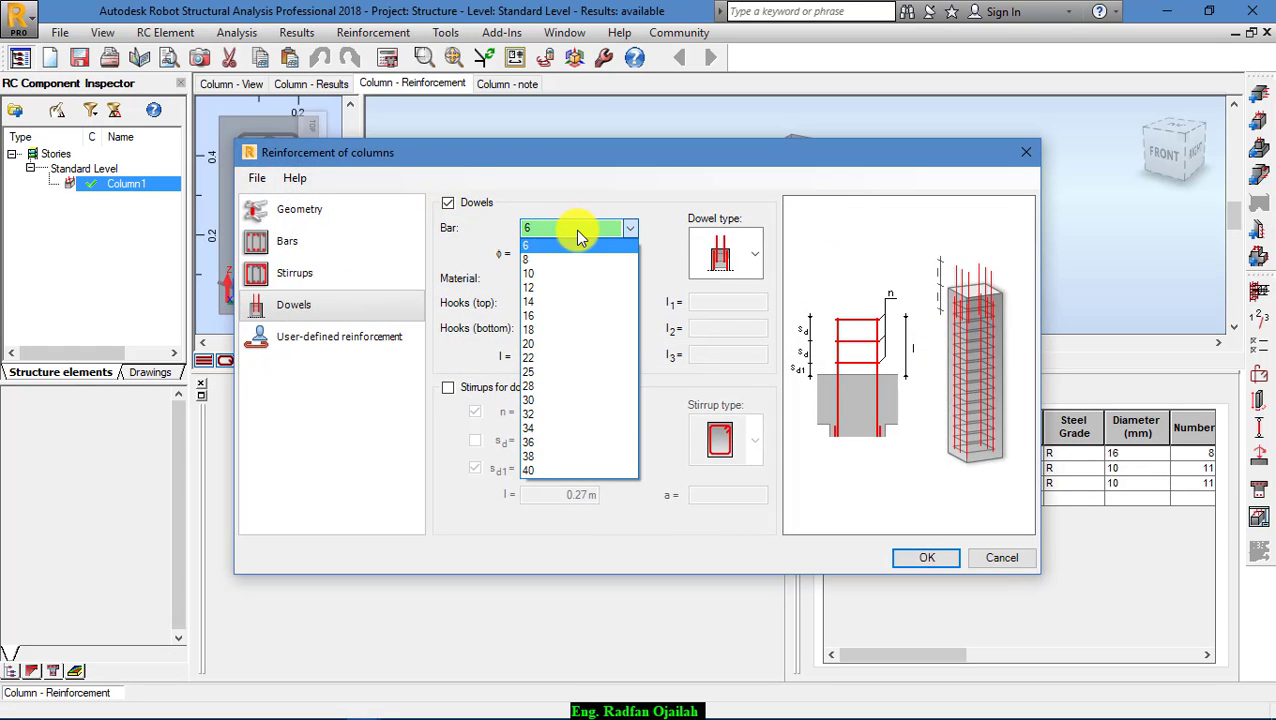
left_click(546, 315)
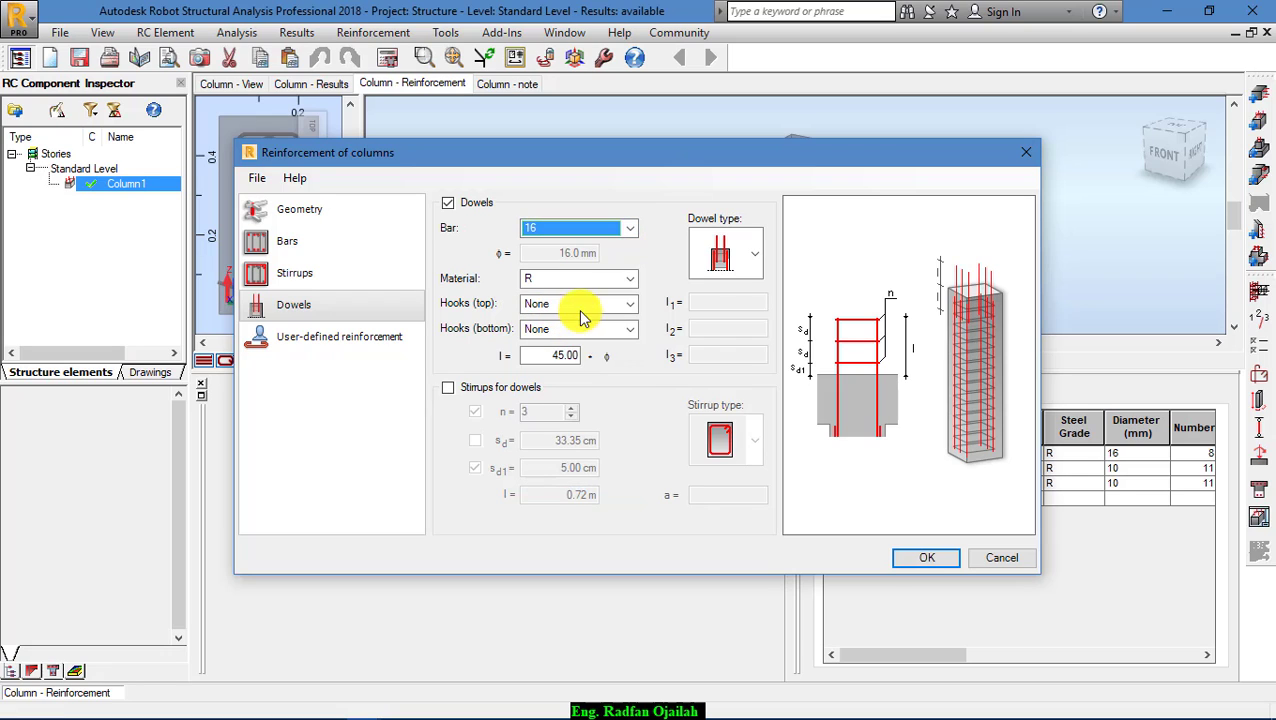
left_click(763, 256)
left_click(762, 268)
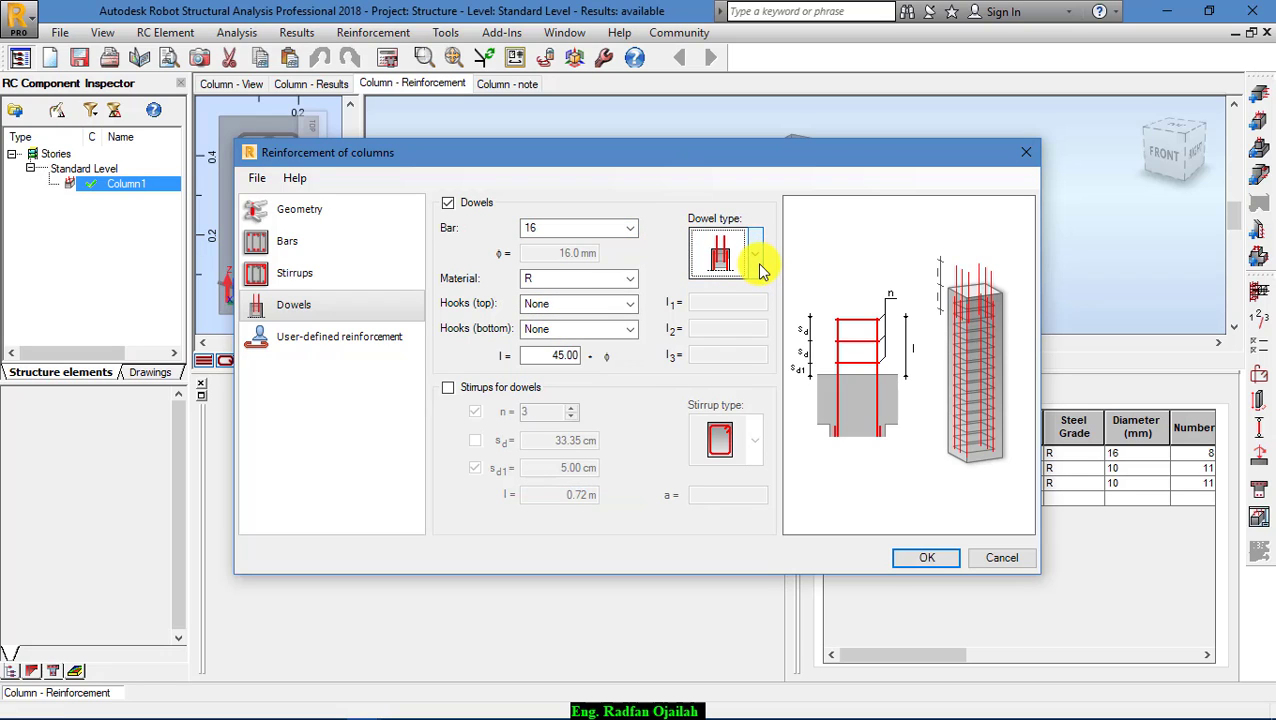
- Enable the bar parameters for the column's main reinforcement and set the bar diameter to 16 mm
left_click(352, 275)
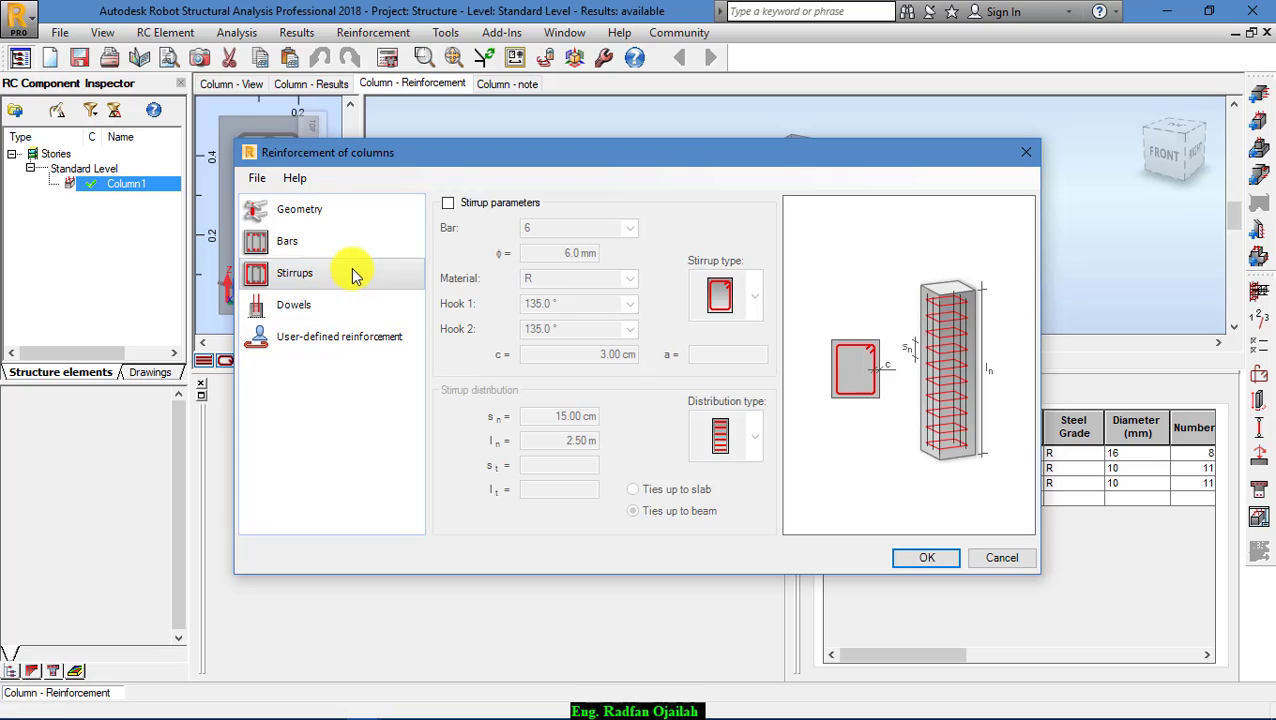
left_click(350, 245)
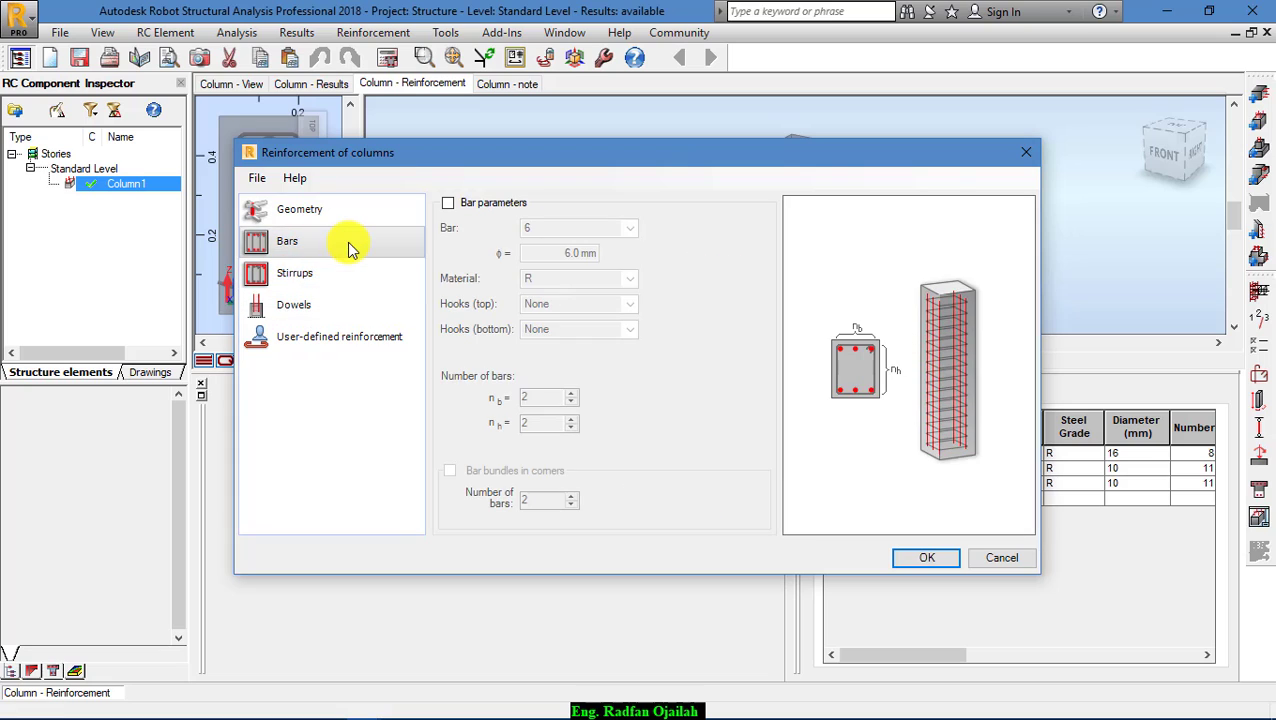
left_click(449, 205)
left_click(629, 230)
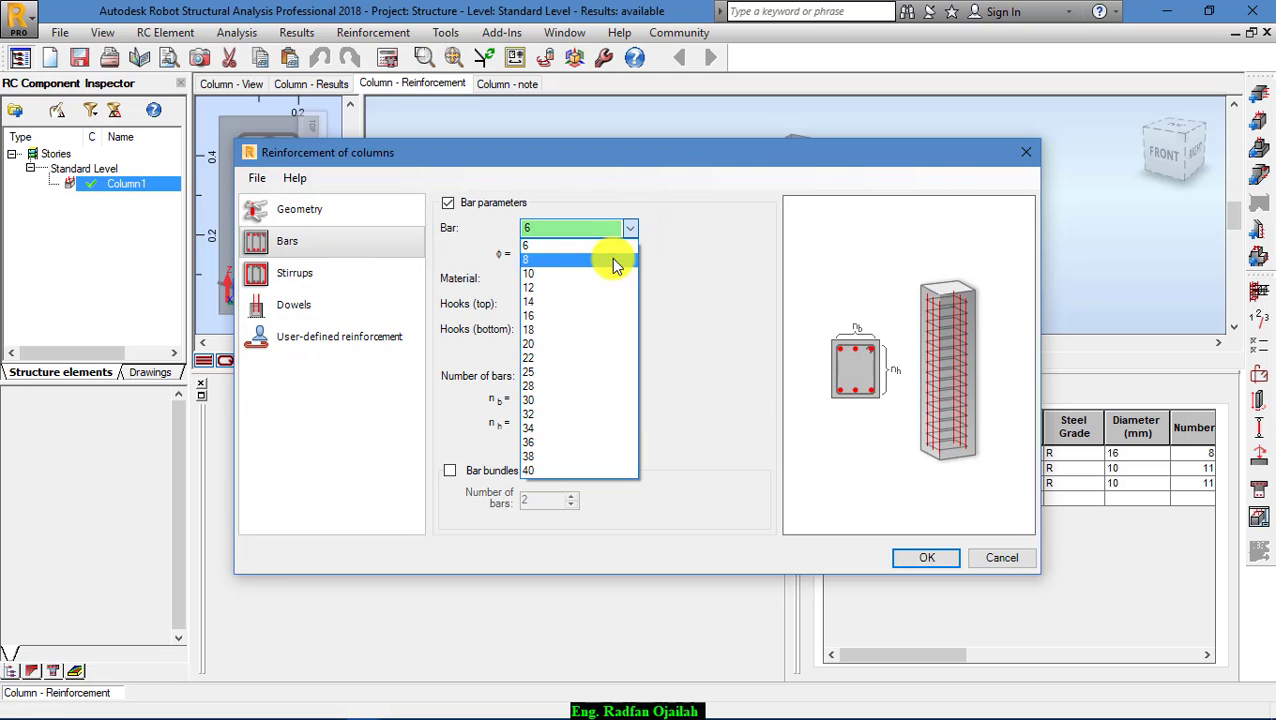
left_click(583, 315)
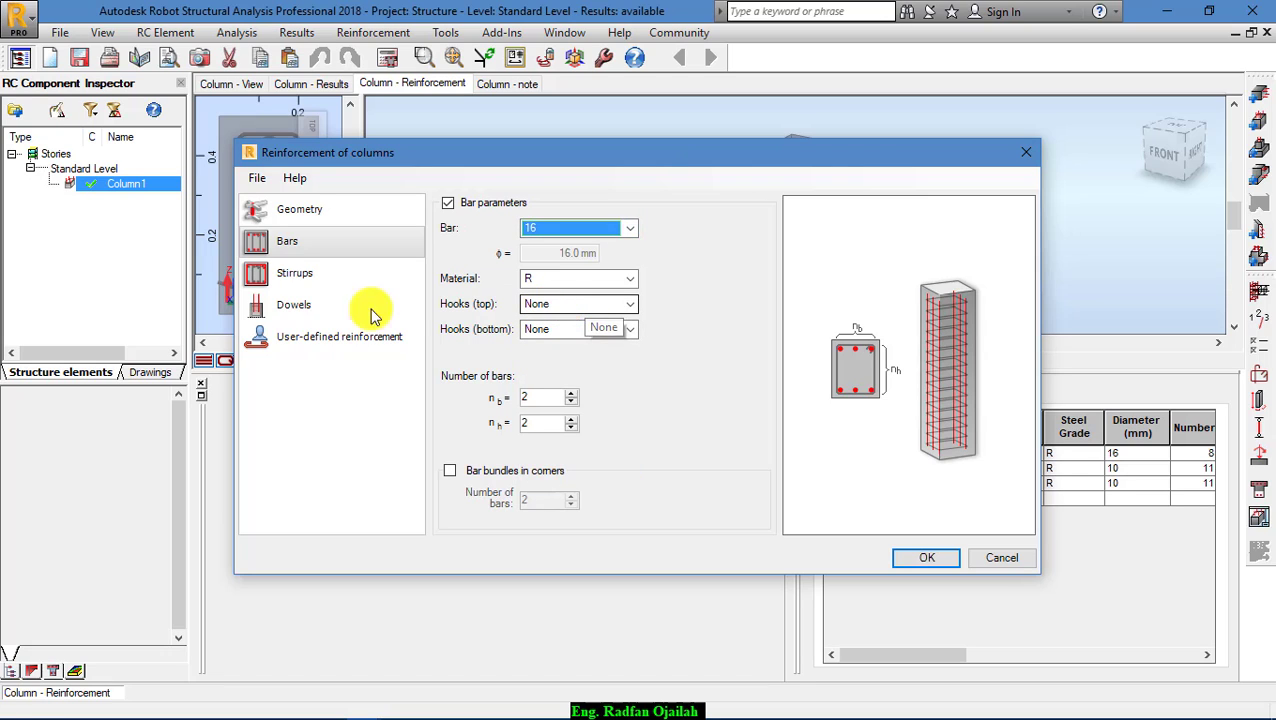
- Choose the dowel type with straight main bars extended above the column, generate the reinforcement and inspect the column's top
left_click(333, 305)
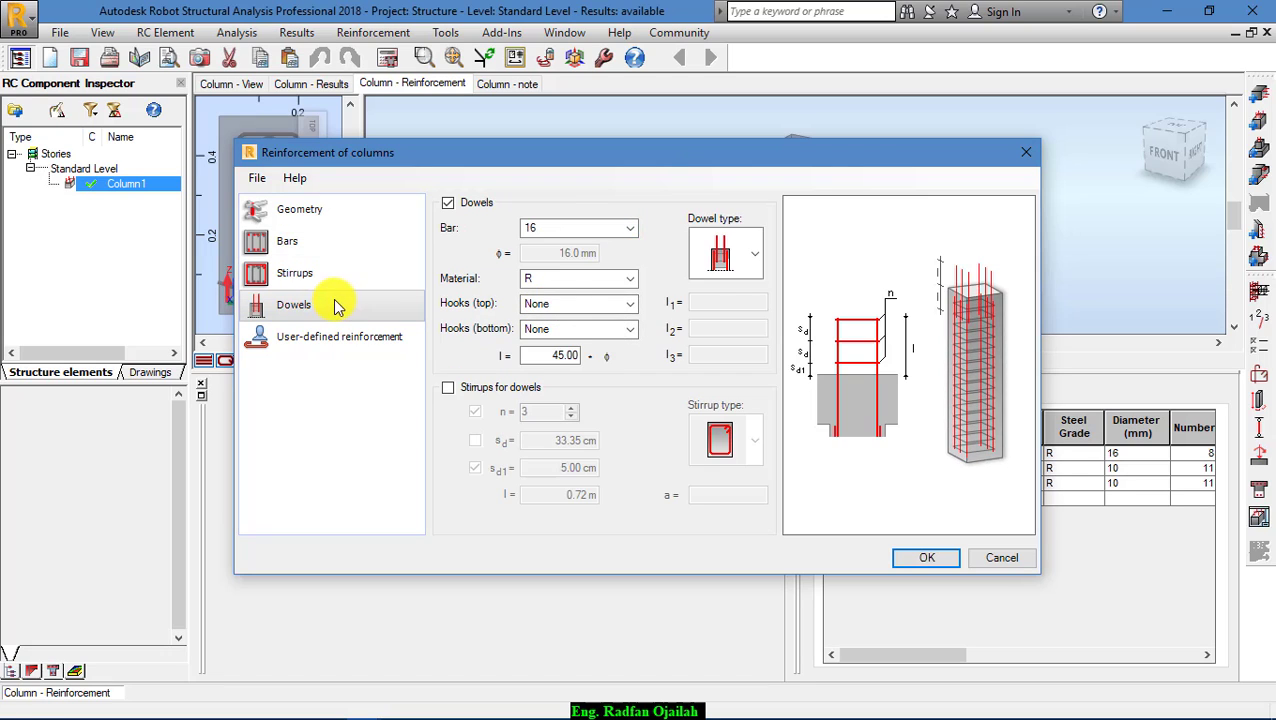
left_click(758, 256)
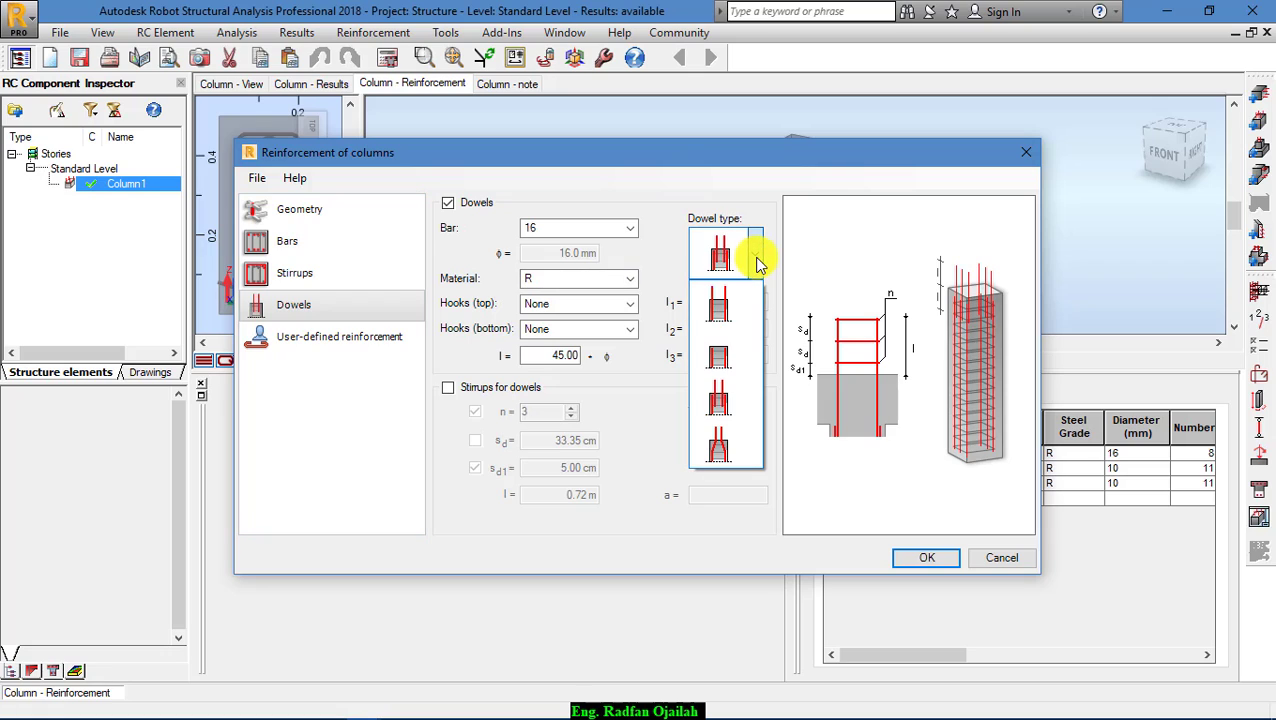
left_click(724, 308)
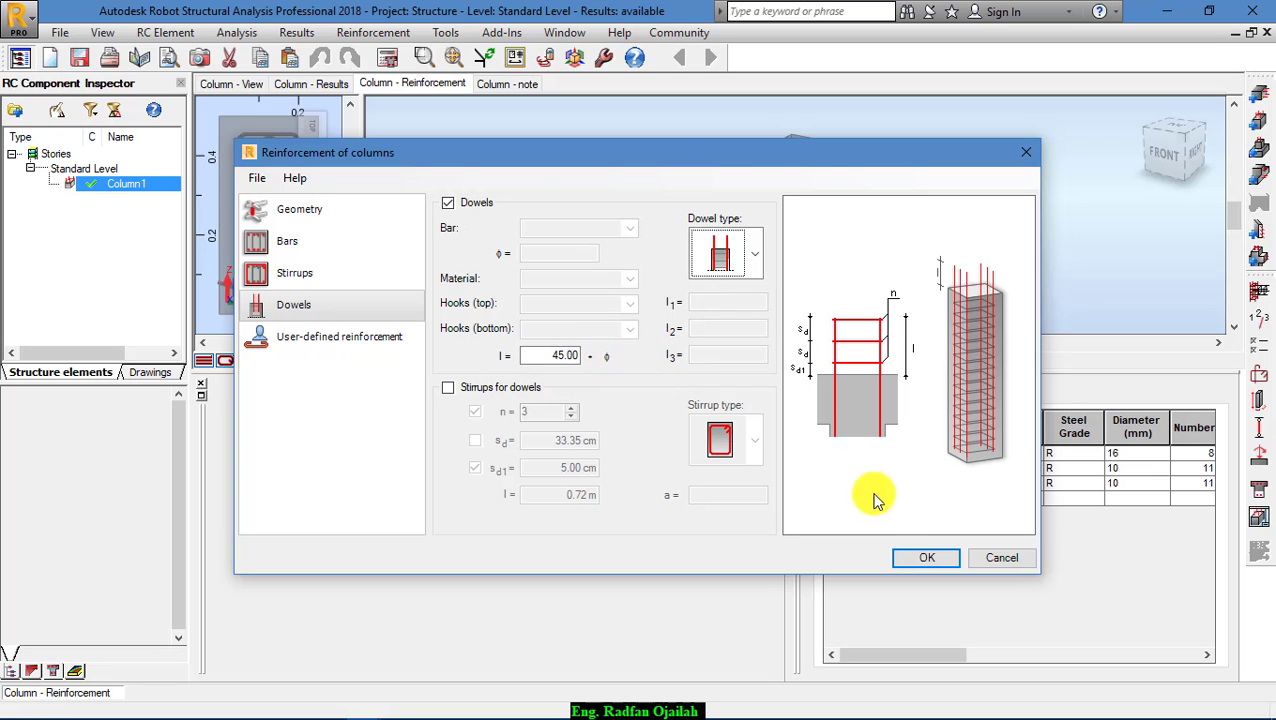
left_click(914, 555)
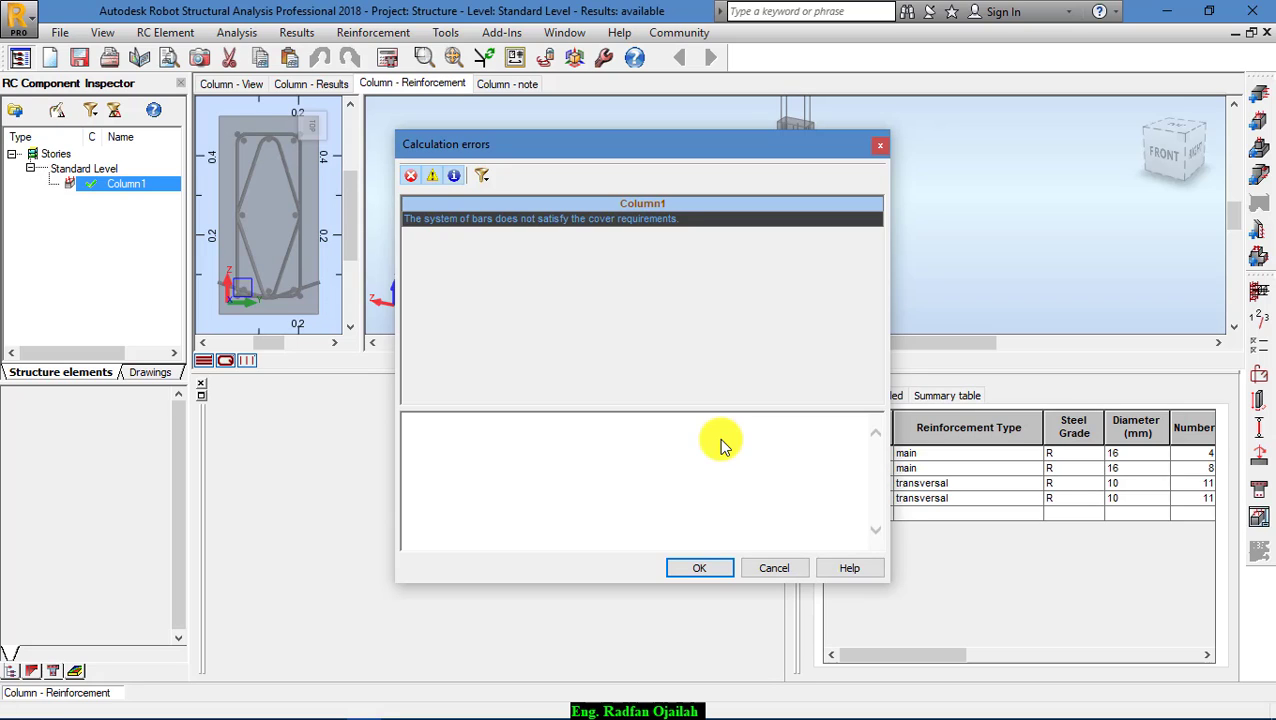
left_click(704, 572)
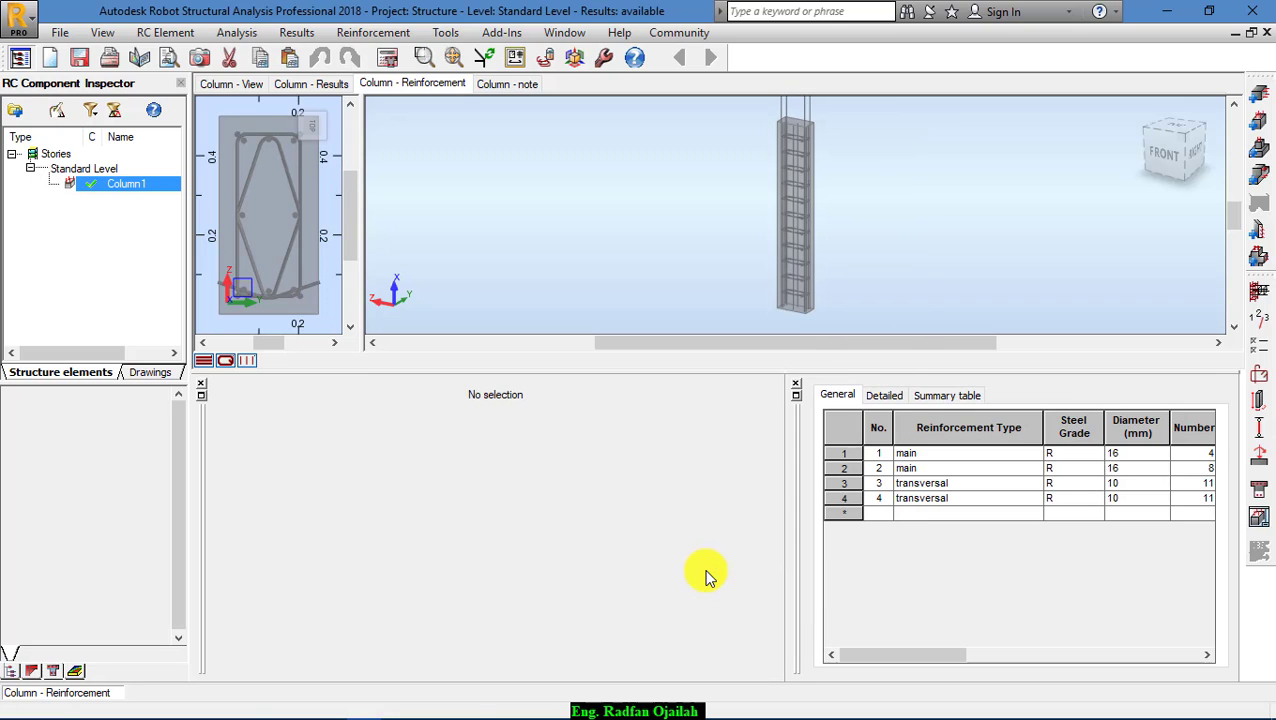
scroll(809, 121, "up", 4)
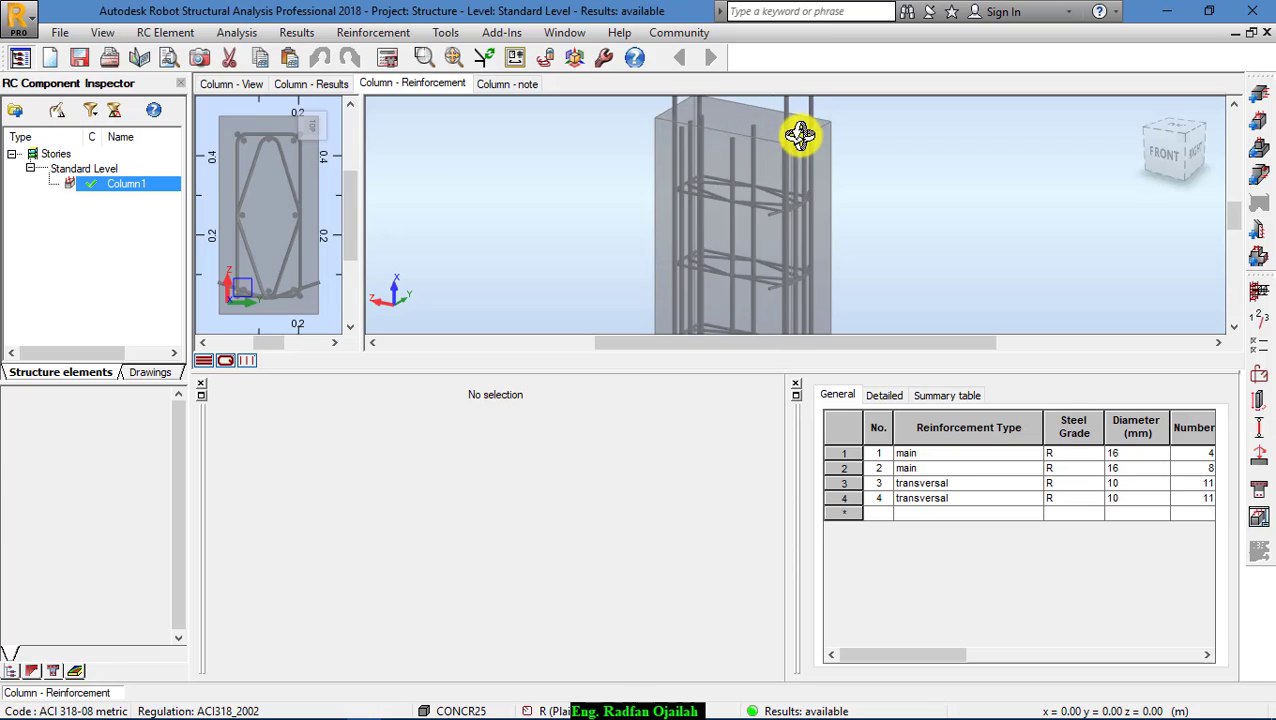